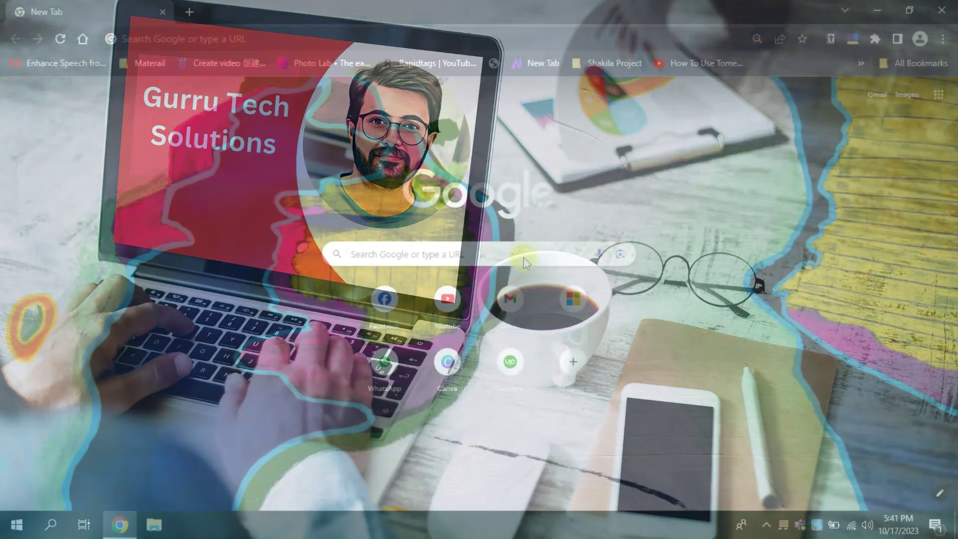
type("Al")
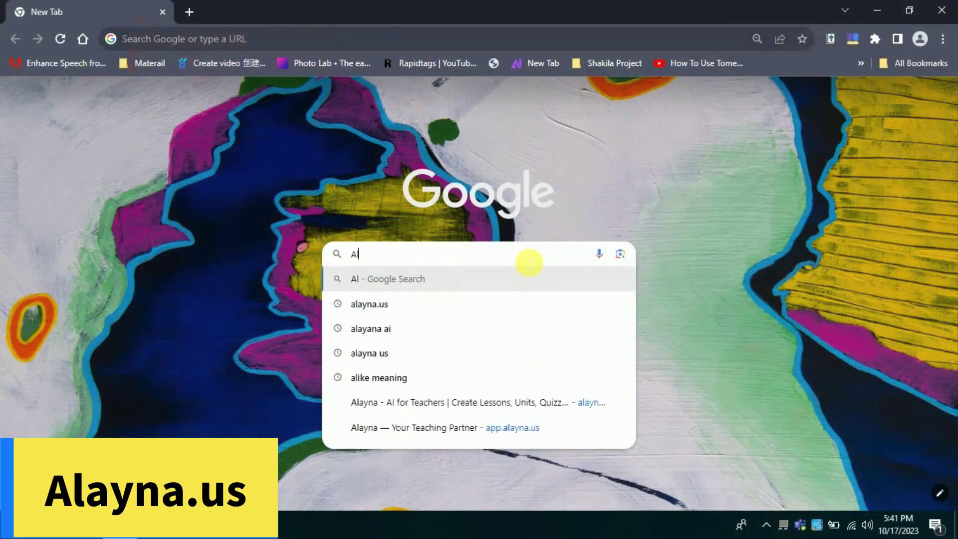
type("a")
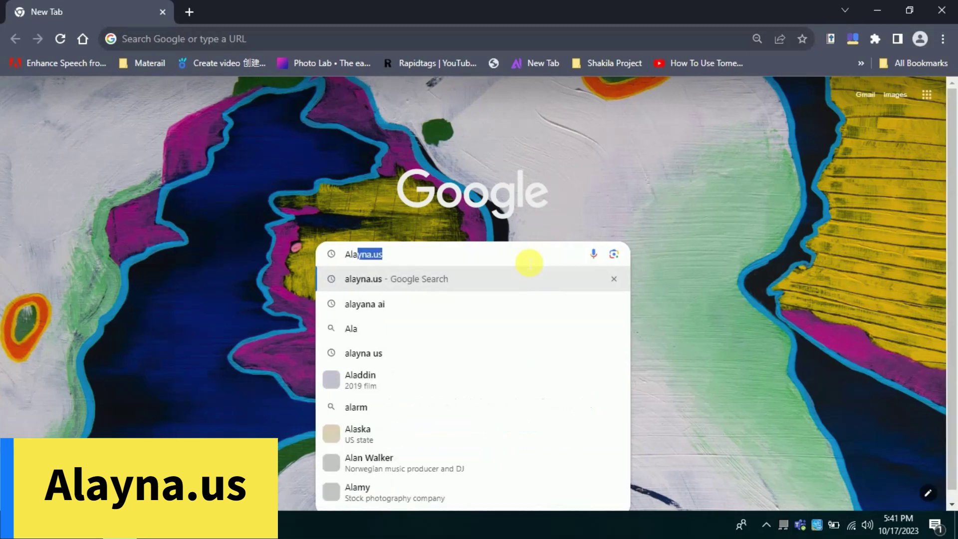
type("yna.u")
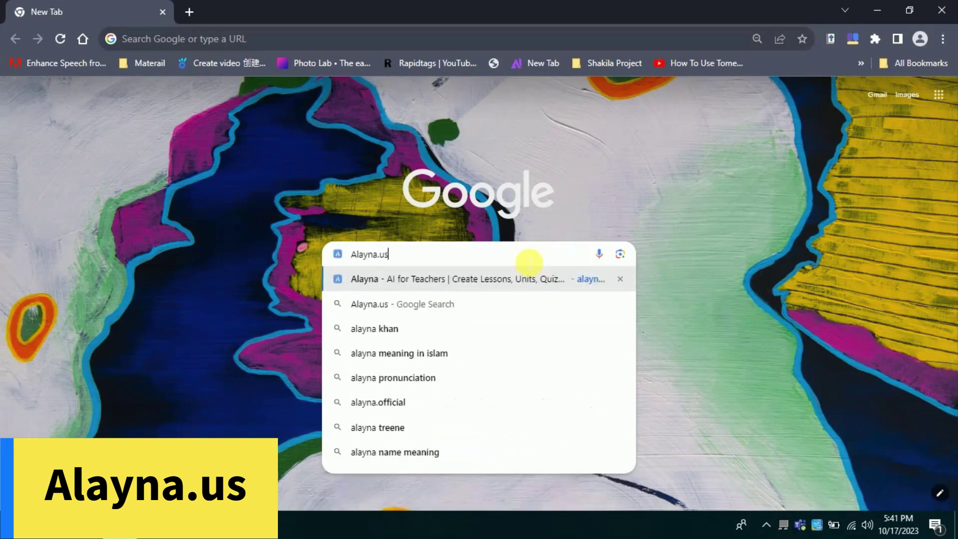
type("s")
Load the alayna.us website from the Chrome new tab.
key("Return")
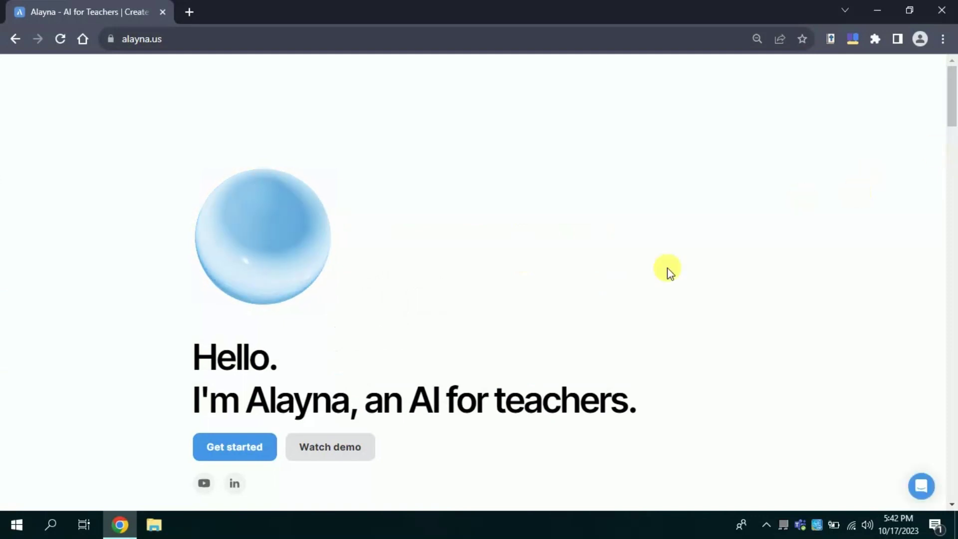
scroll(955, 109, "down", 1)
scroll(955, 109, "down", 2)
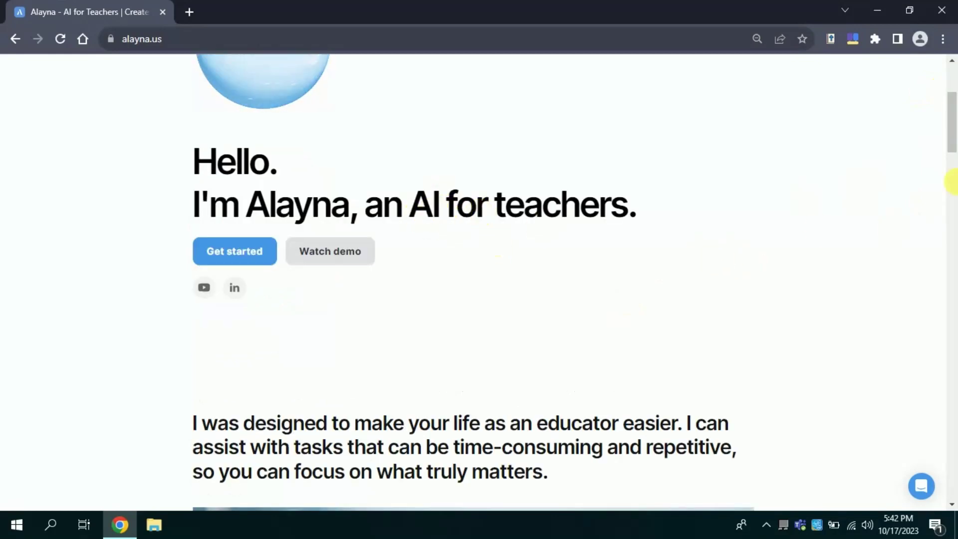
scroll(424, 165, "down", 1)
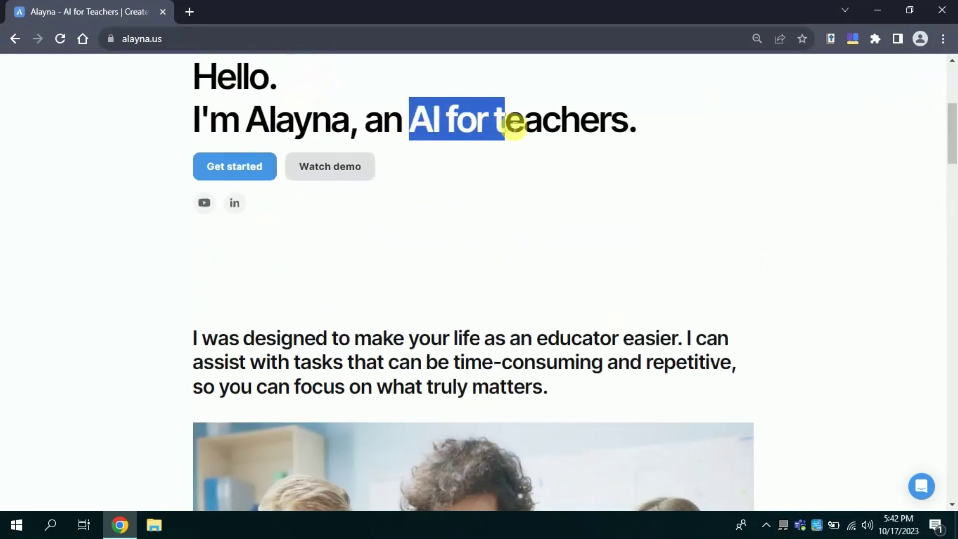
Highlight landing-page phrases: 'AI for teachers', 'educator easier', PDF upload, library, aligned curriculum, quizzes.
left_click_drag(421, 122, 633, 128)
scroll(954, 140, "down", 2)
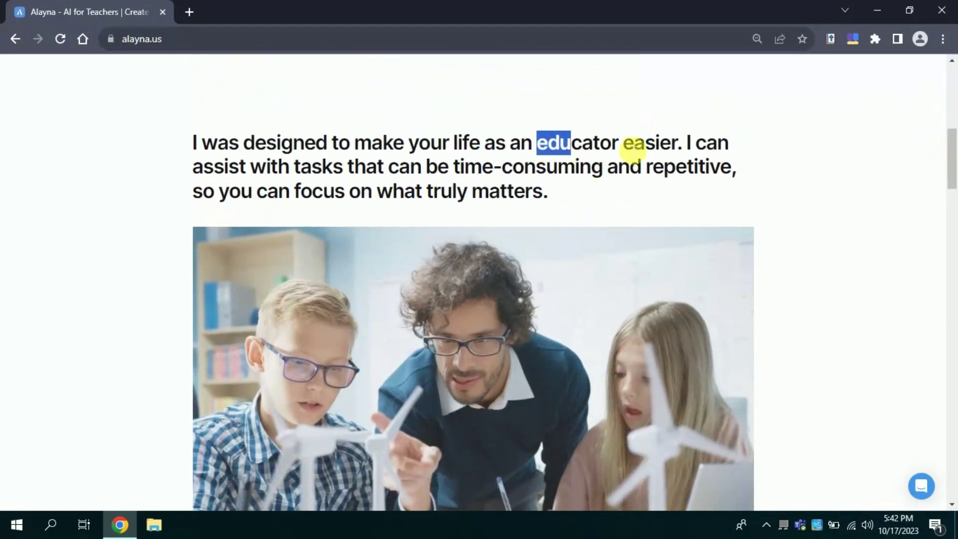
left_click_drag(633, 145, 684, 148)
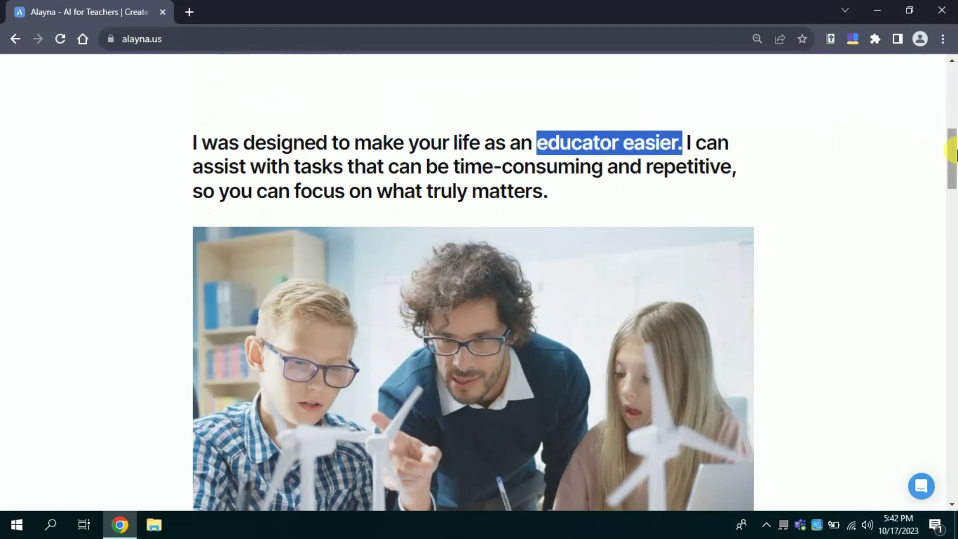
left_click_drag(955, 153, 955, 224)
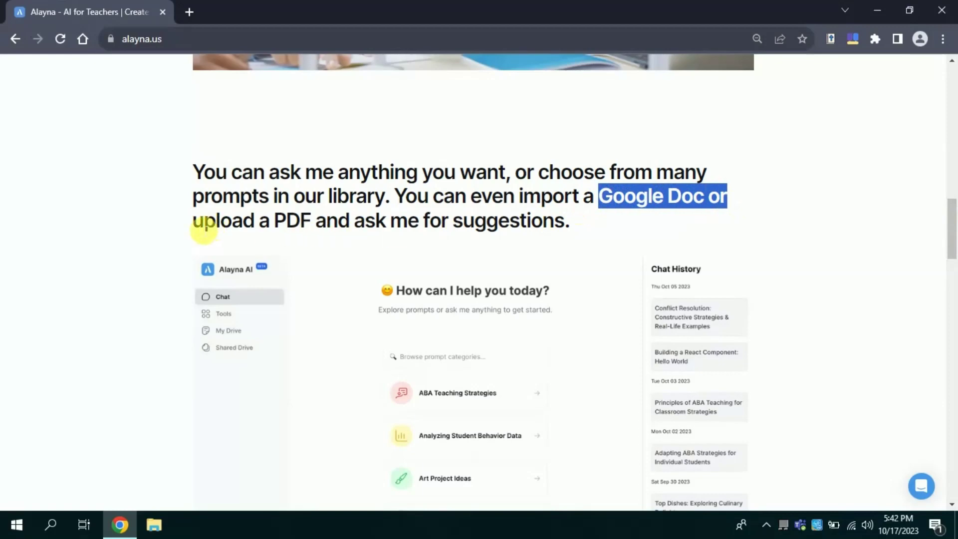
left_click_drag(204, 229, 527, 238)
left_click(388, 215)
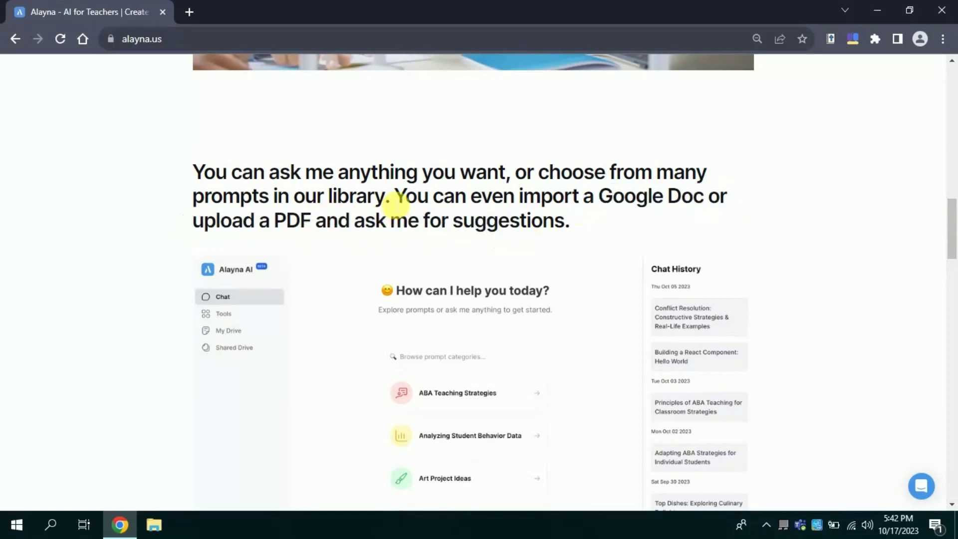
left_click_drag(330, 201, 246, 206)
left_click_drag(374, 201, 283, 201)
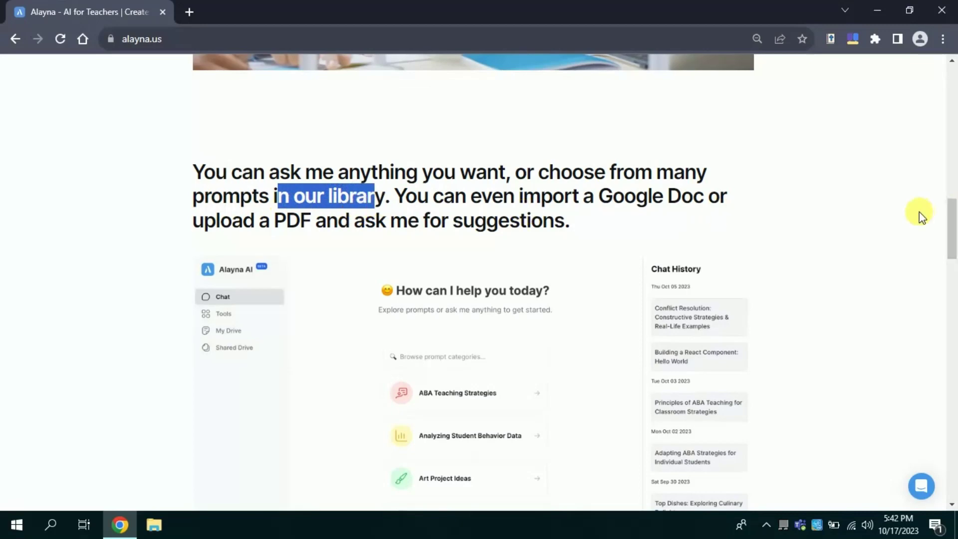
left_click_drag(955, 226, 954, 298)
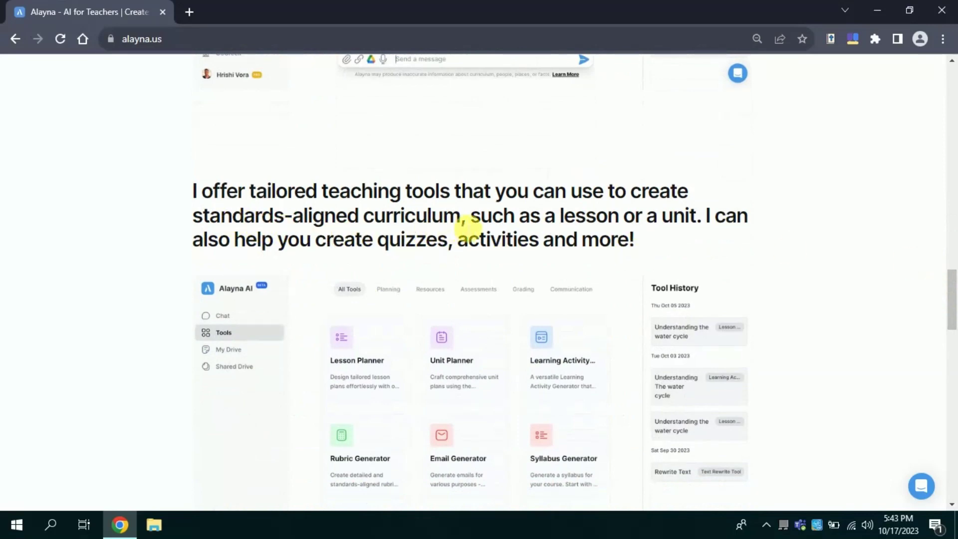
left_click_drag(462, 222, 369, 220)
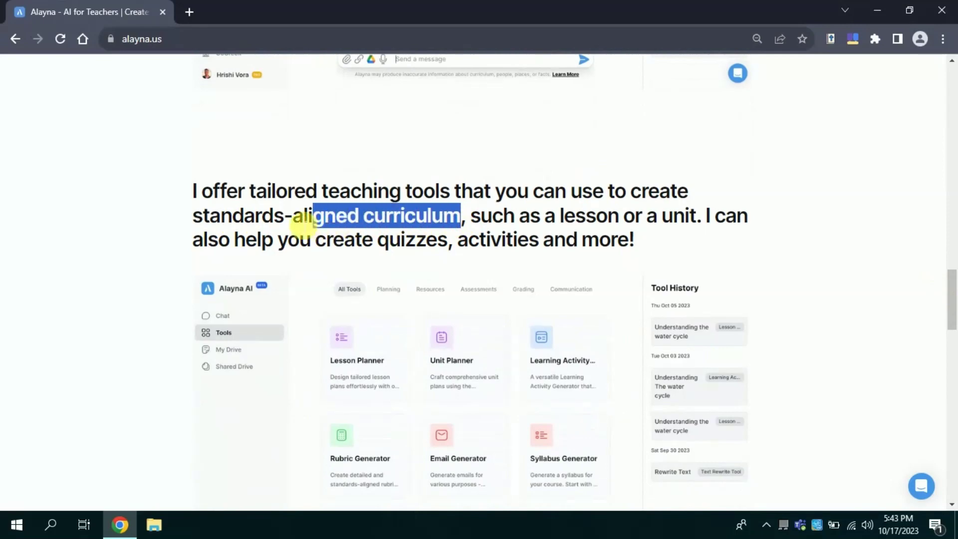
left_click_drag(564, 220, 621, 218)
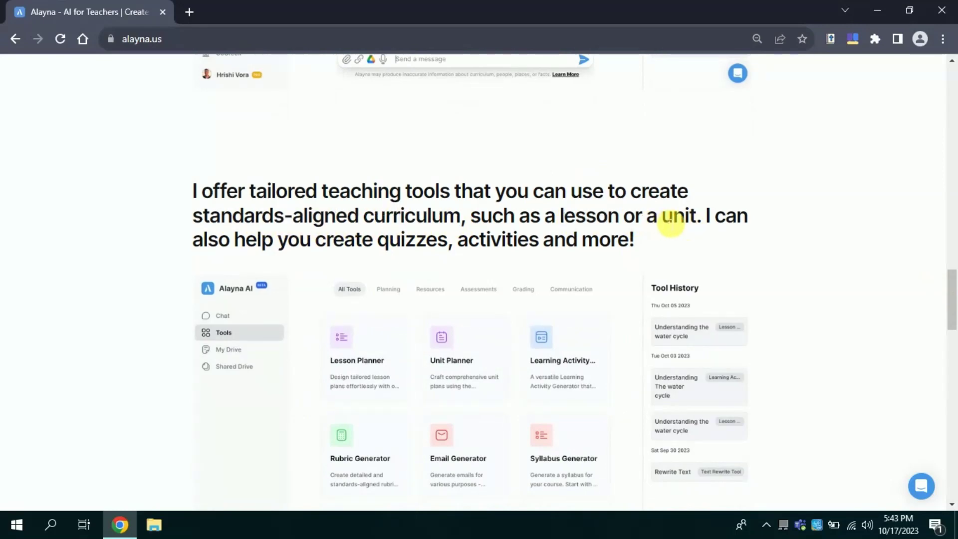
left_click_drag(953, 315, 953, 324)
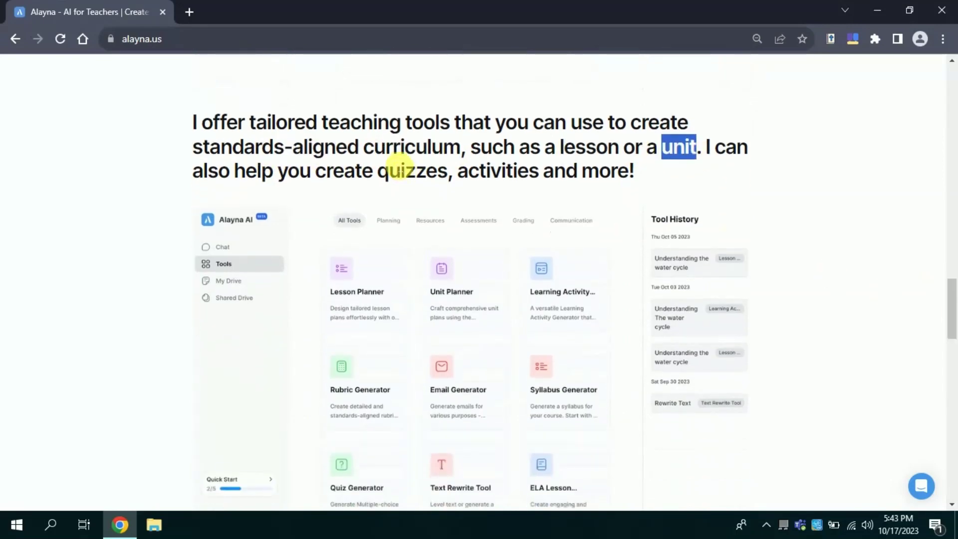
left_click_drag(326, 173, 592, 184)
left_click_drag(953, 333, 954, 386)
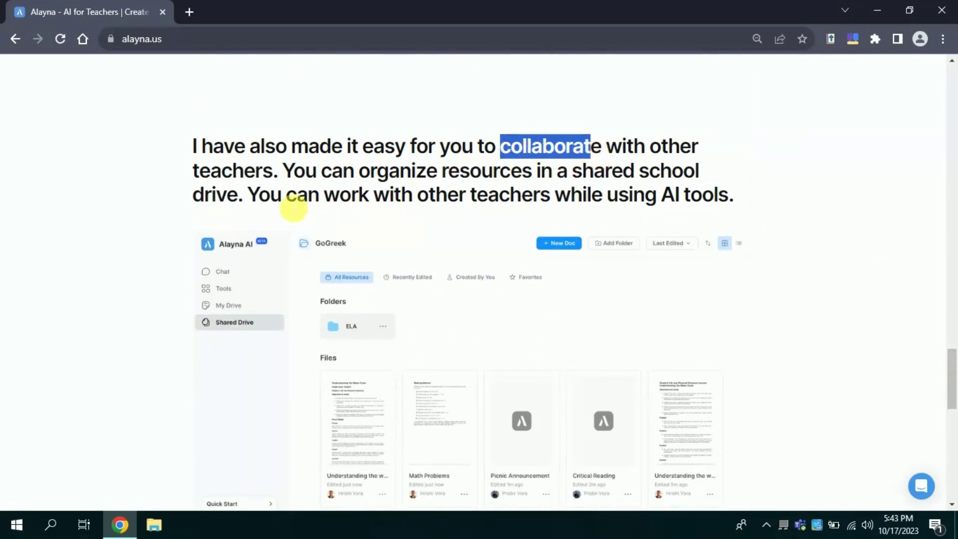
left_click(241, 206)
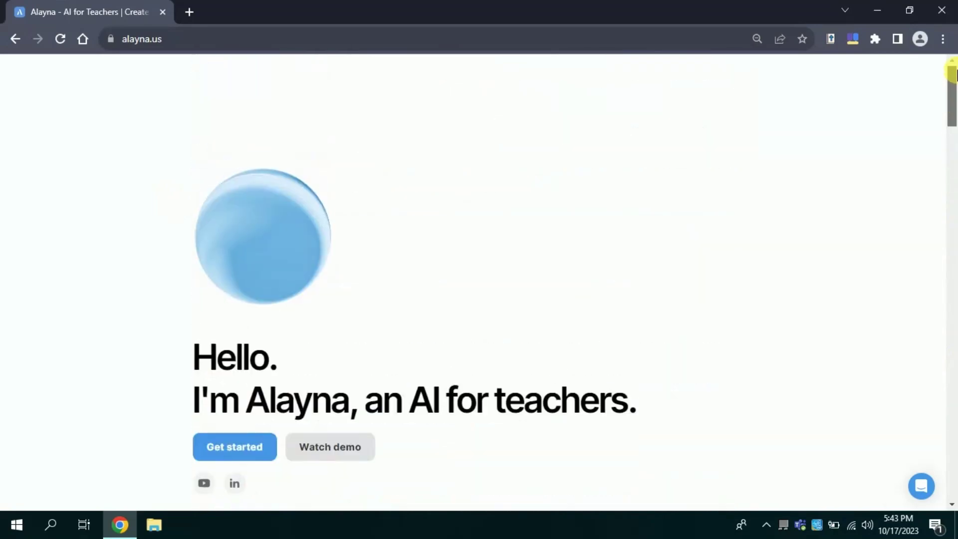
left_click_drag(953, 352, 951, 65)
Sign in to Alayna with a Google account.
left_click(252, 451)
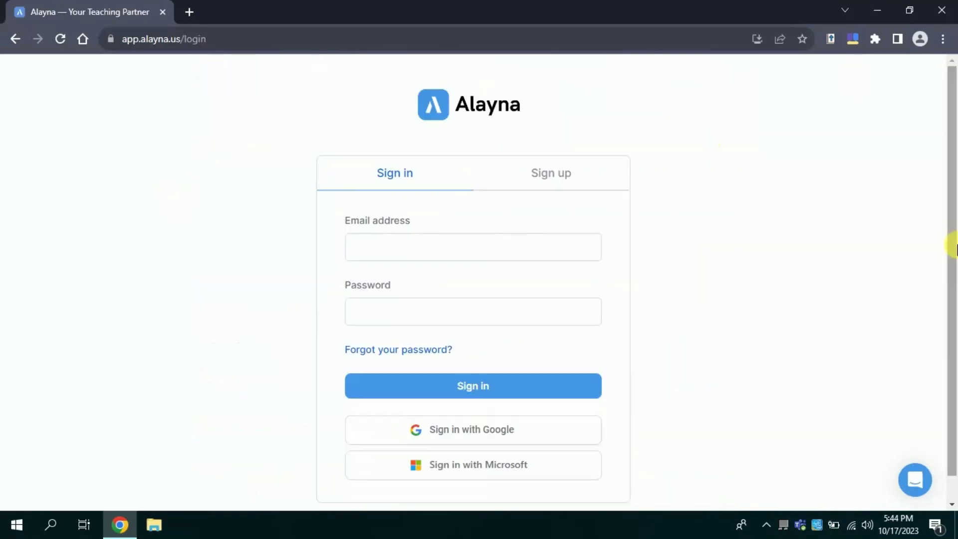
scroll(952, 251, "down", 1)
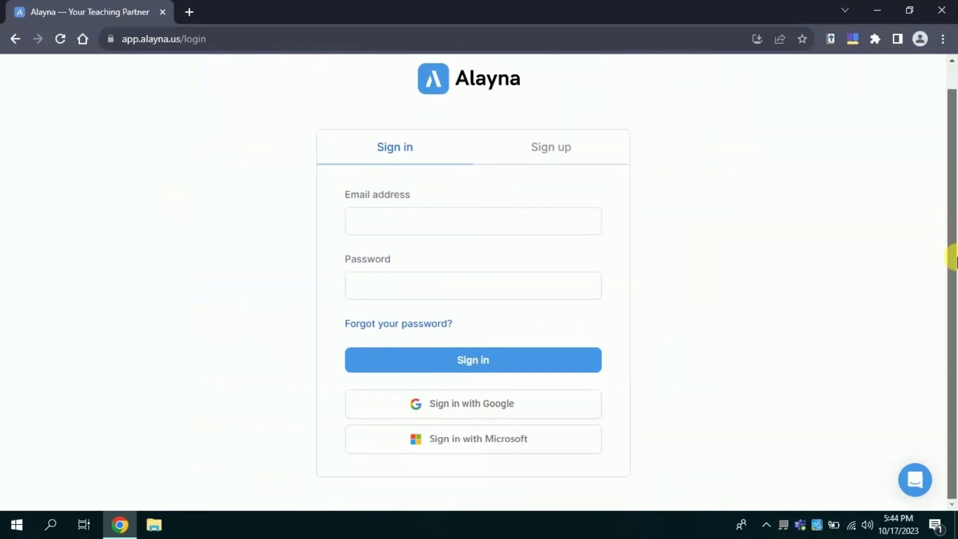
left_click(474, 408)
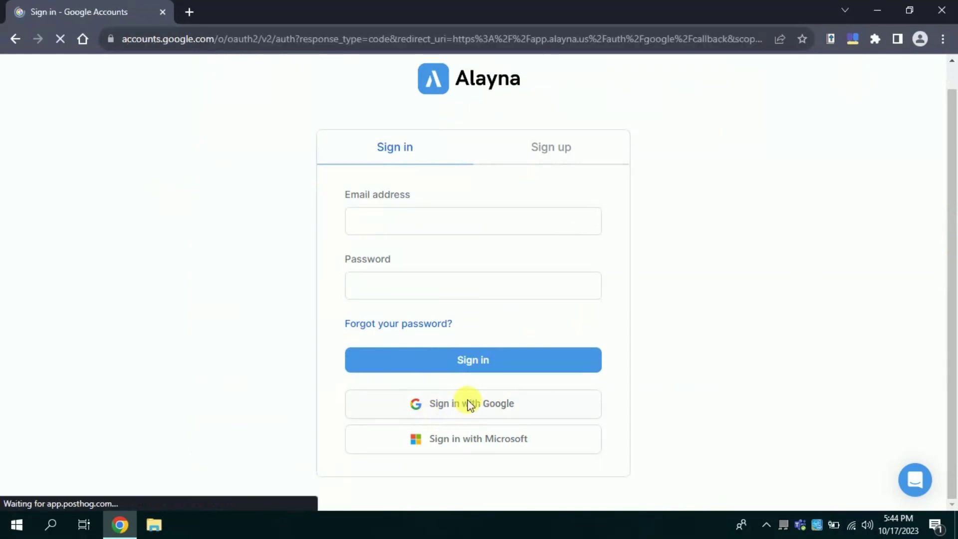
left_click(417, 296)
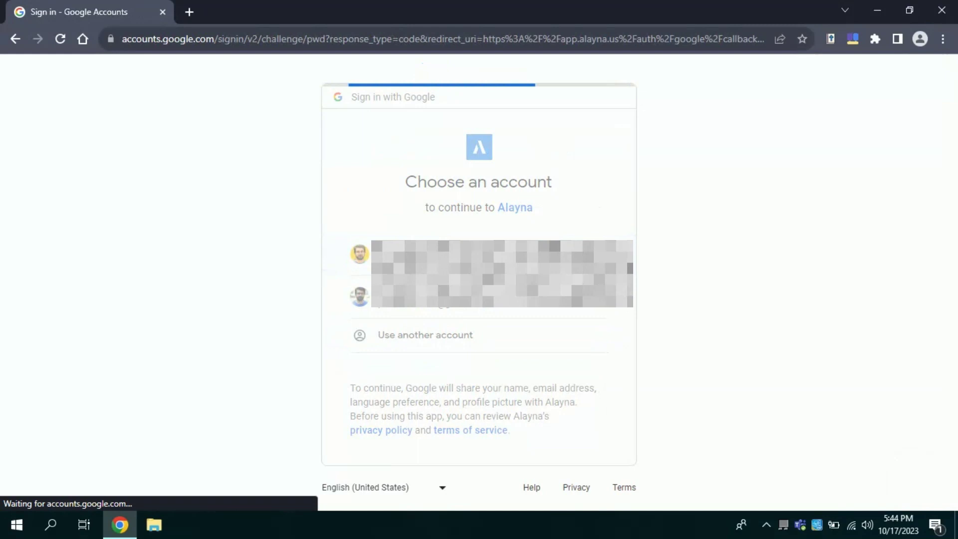
left_click(581, 386)
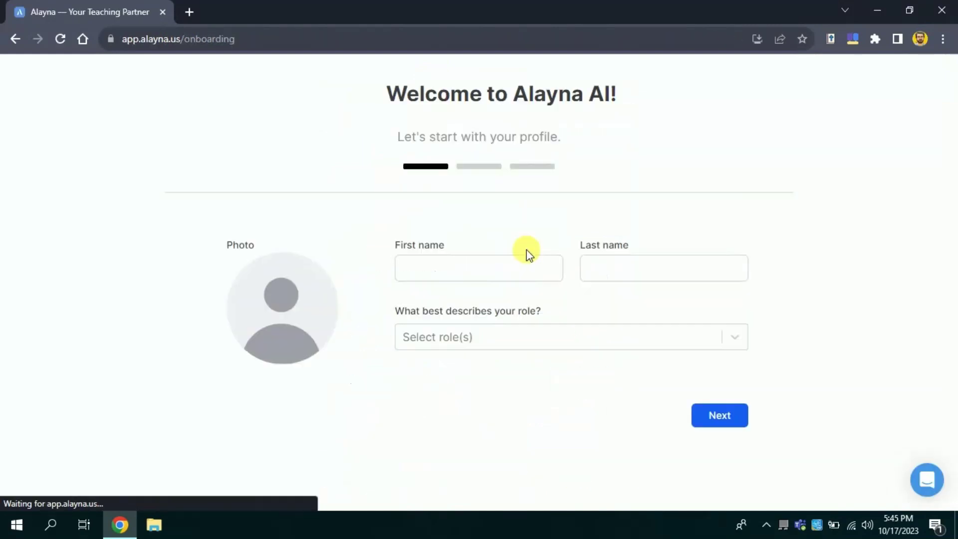
Fill the profile with the suggested name Gurru Tech and the Teacher role.
left_click(499, 276)
type("Gurru")
left_click(479, 306)
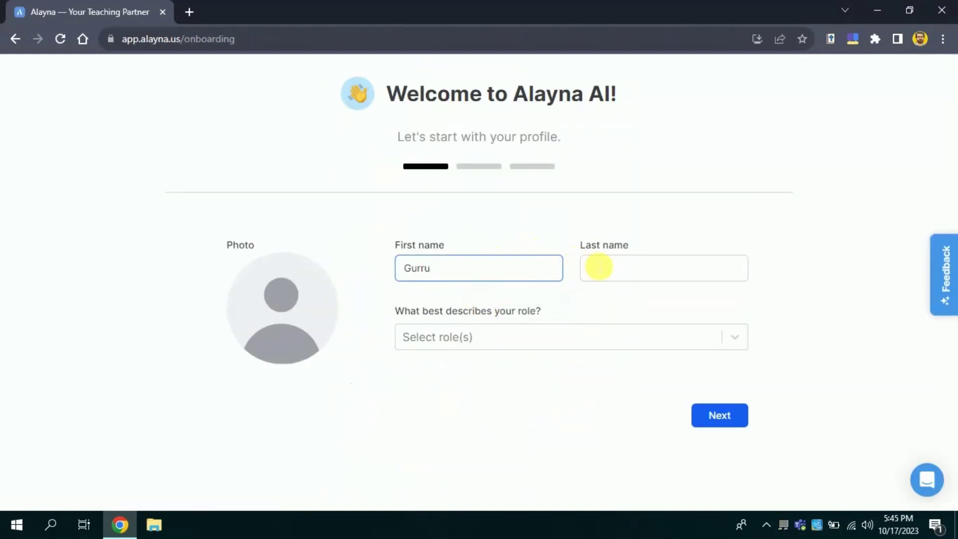
left_click(593, 268)
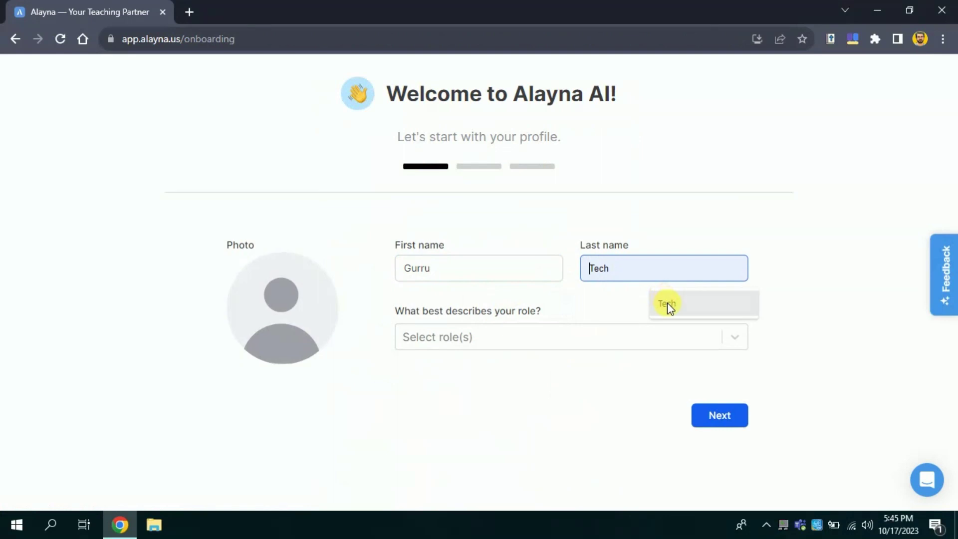
left_click(667, 303)
left_click(734, 342)
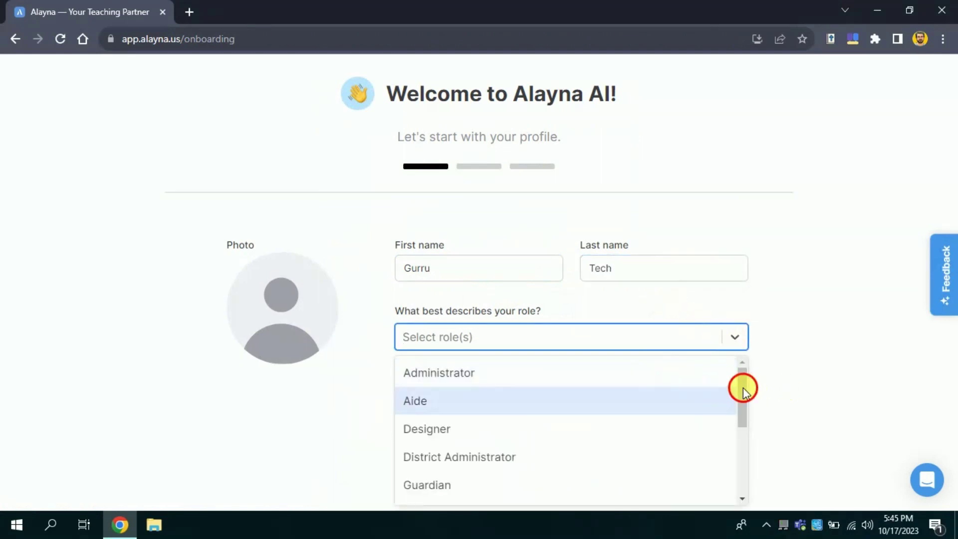
left_click_drag(744, 387, 741, 482)
left_click(524, 488)
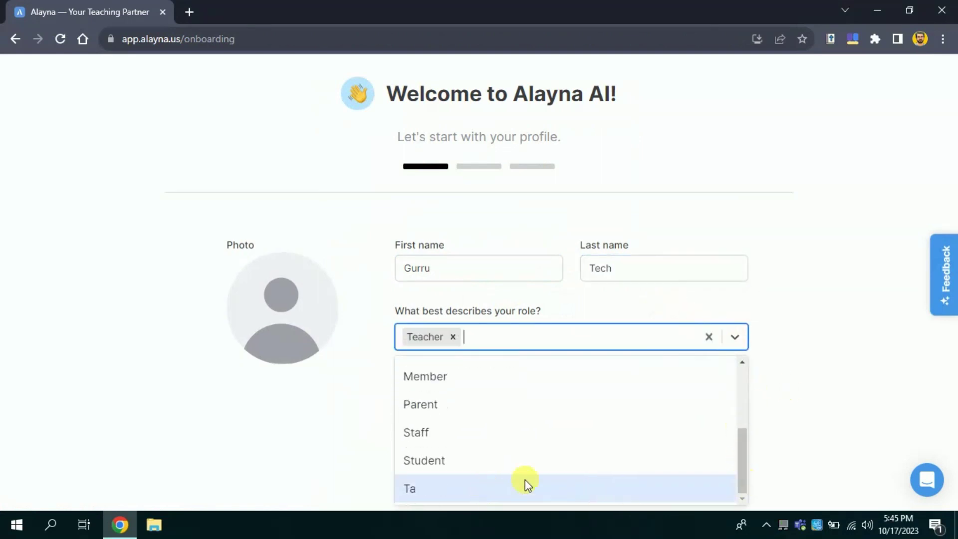
left_click(287, 311)
Upload a picture and save it as the profile photo.
left_click(161, 203)
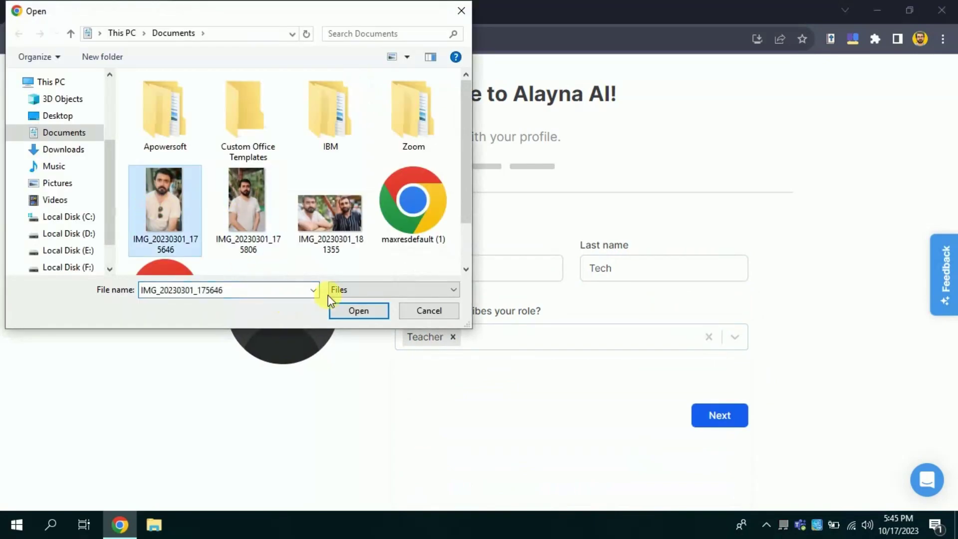
left_click(358, 309)
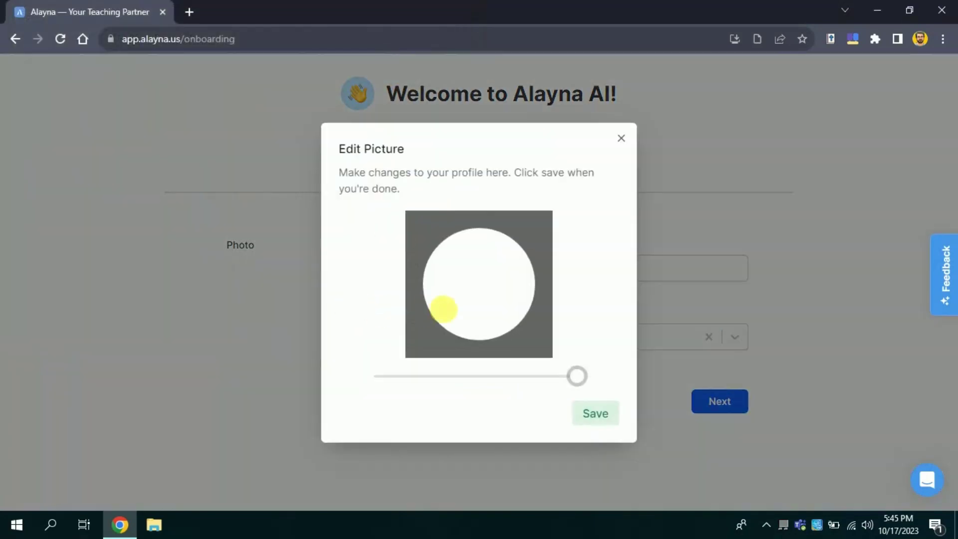
left_click(597, 413)
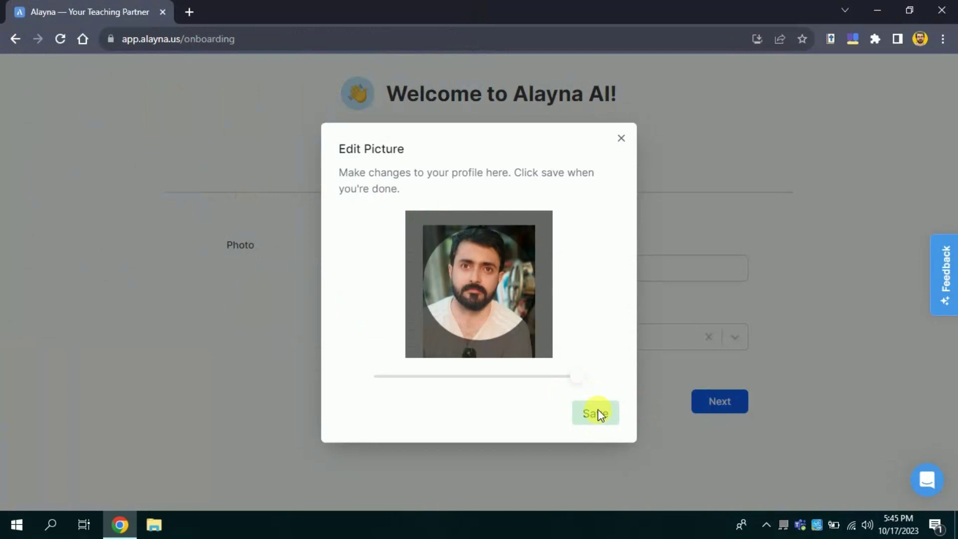
Name the workspace Gurrutech using the autofill suggestion.
left_click(720, 408)
left_click(320, 270)
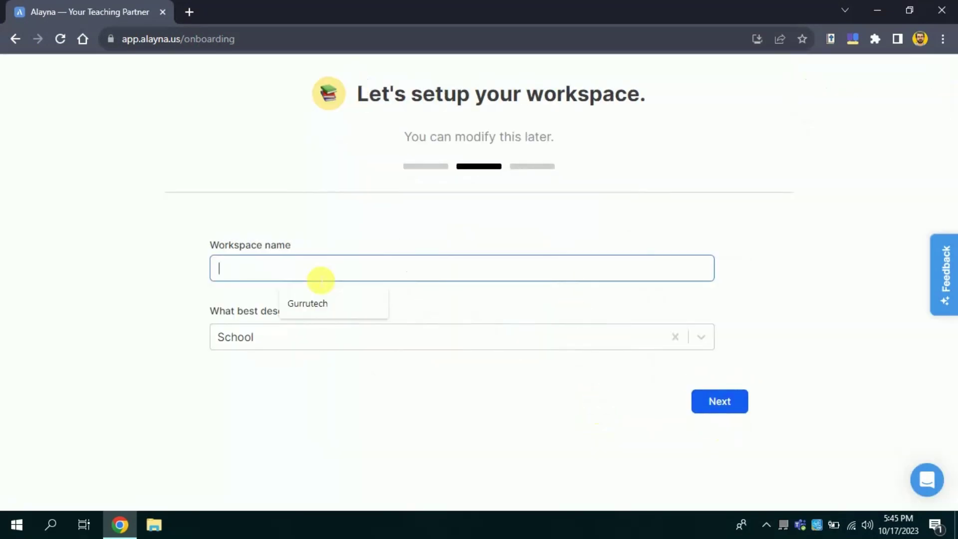
left_click(316, 303)
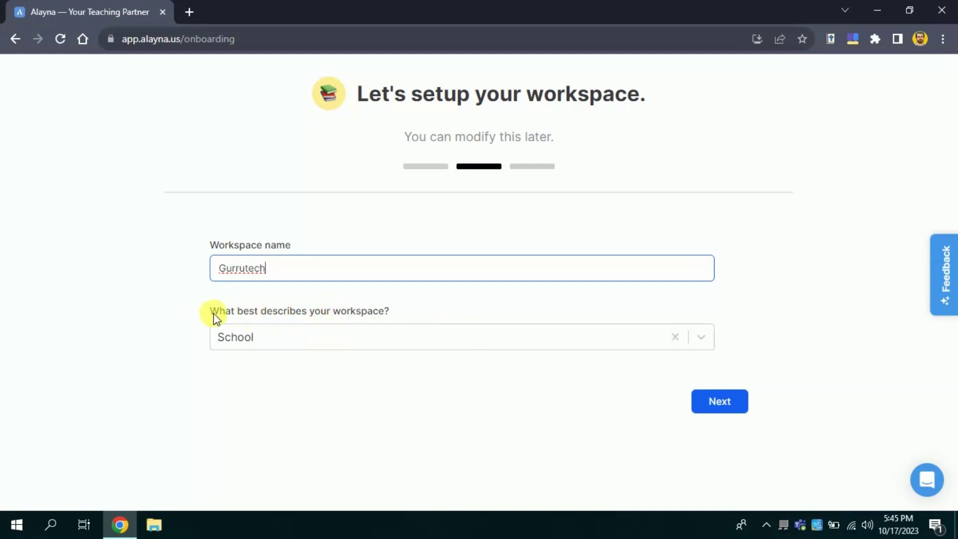
left_click_drag(214, 318, 341, 318)
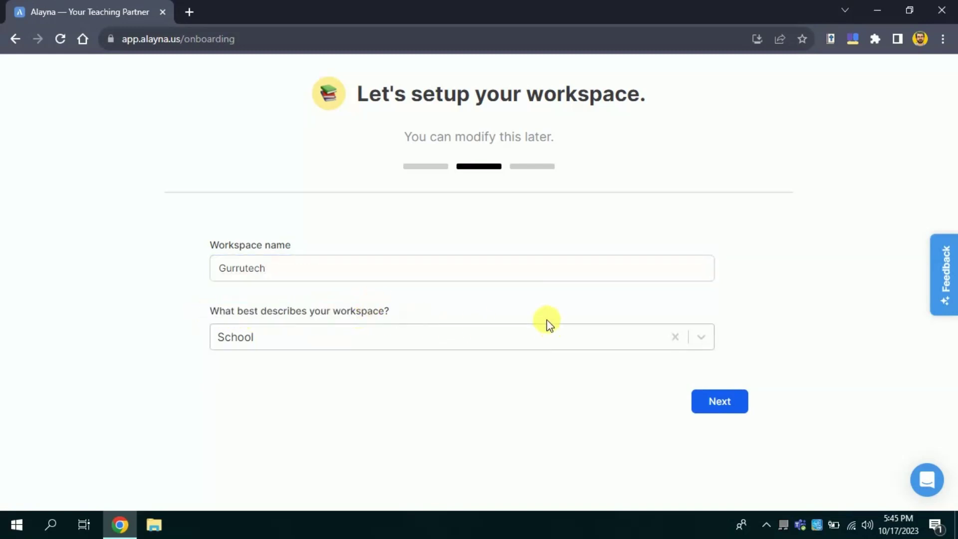
left_click(735, 401)
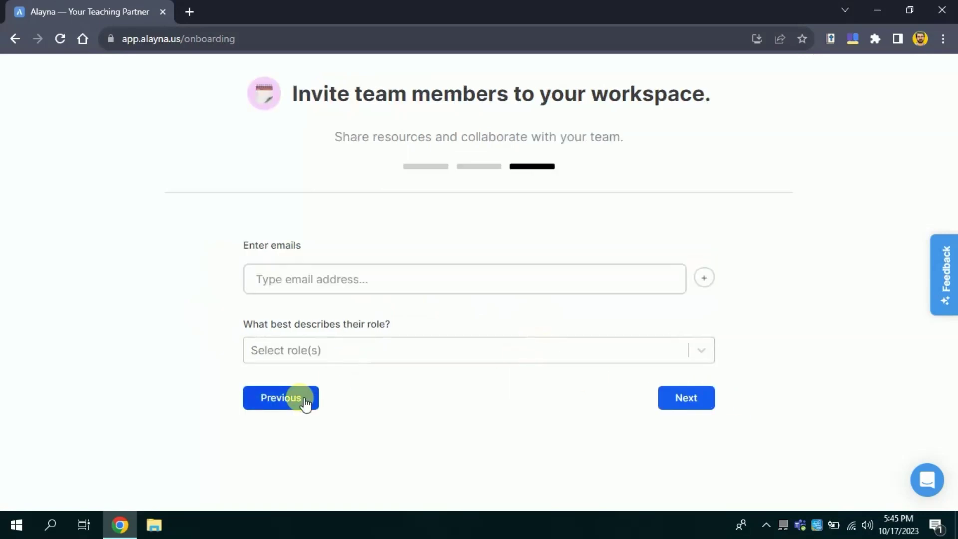
Invite a pasted teammate email as Teacher and finish onboarding.
left_click(353, 279)
key("ctrl+v")
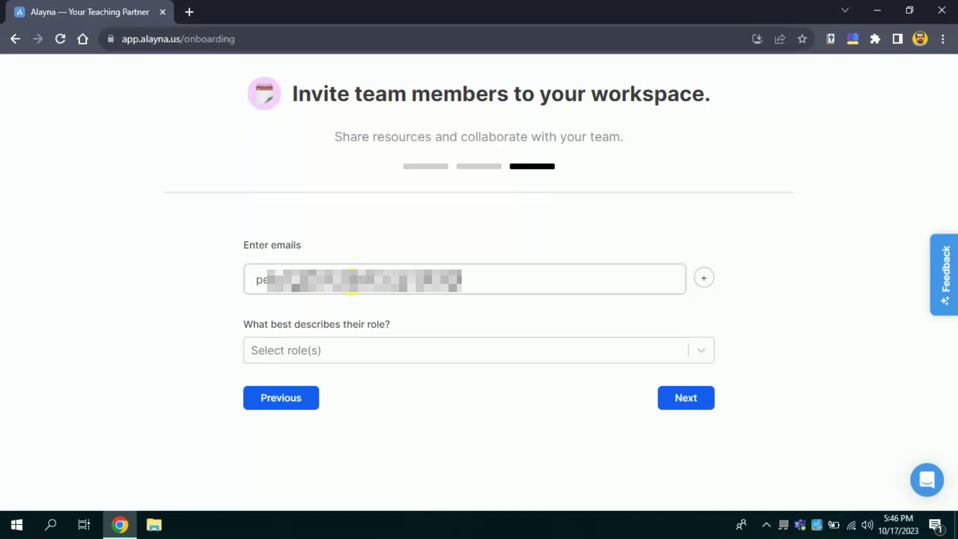
left_click(374, 351)
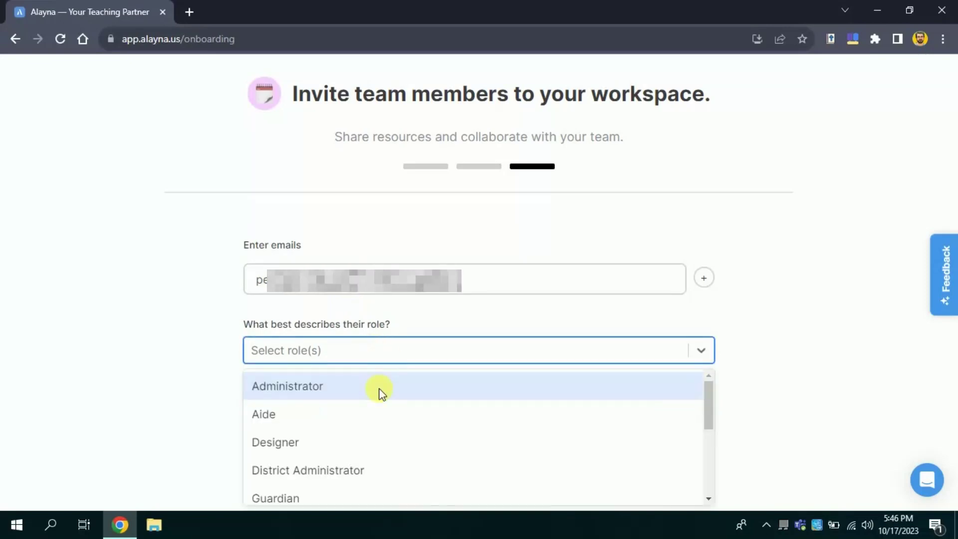
left_click_drag(707, 423, 709, 487)
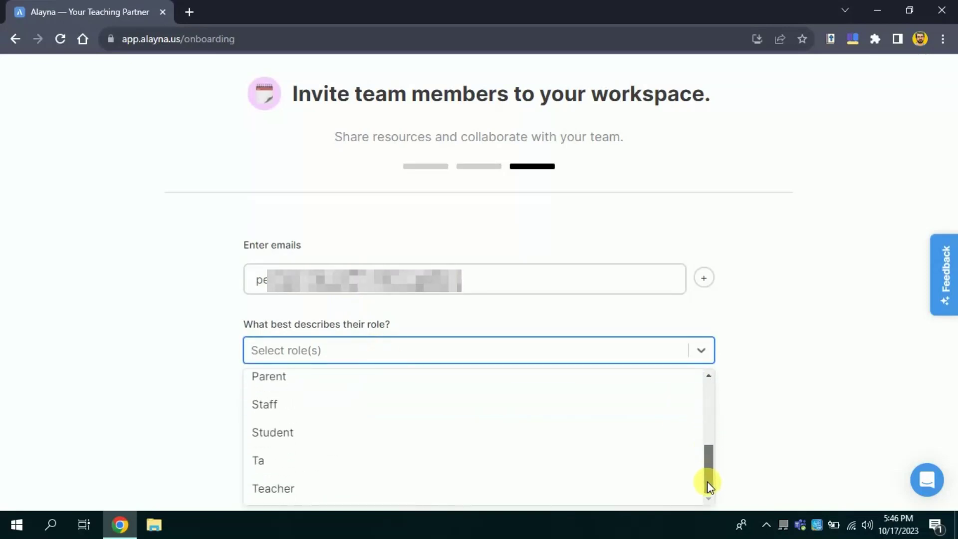
left_click(262, 488)
left_click(696, 403)
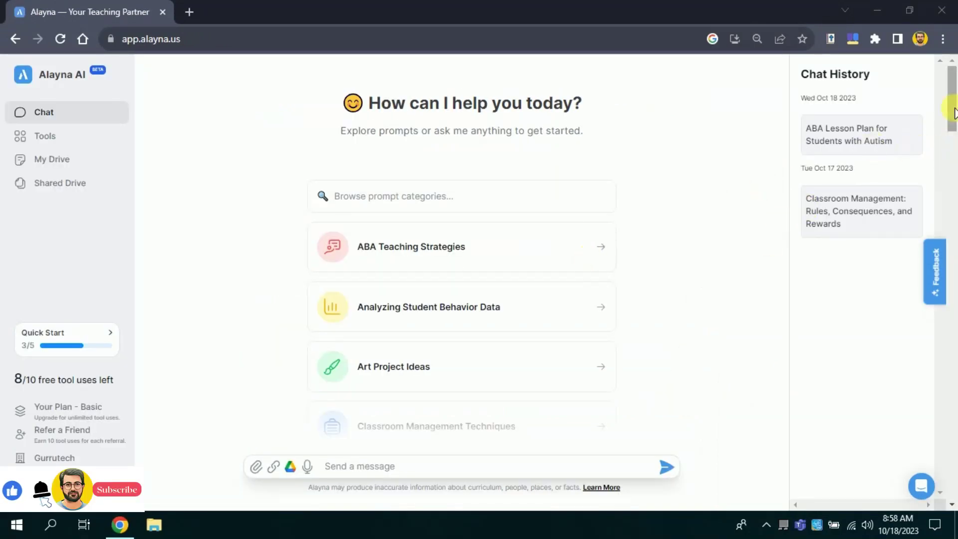
scroll(955, 133, "down", 2)
mouse_move(955, 134)
left_mouse_down()
mouse_move(955, 173)
mouse_move(840, 190)
left_mouse_up()
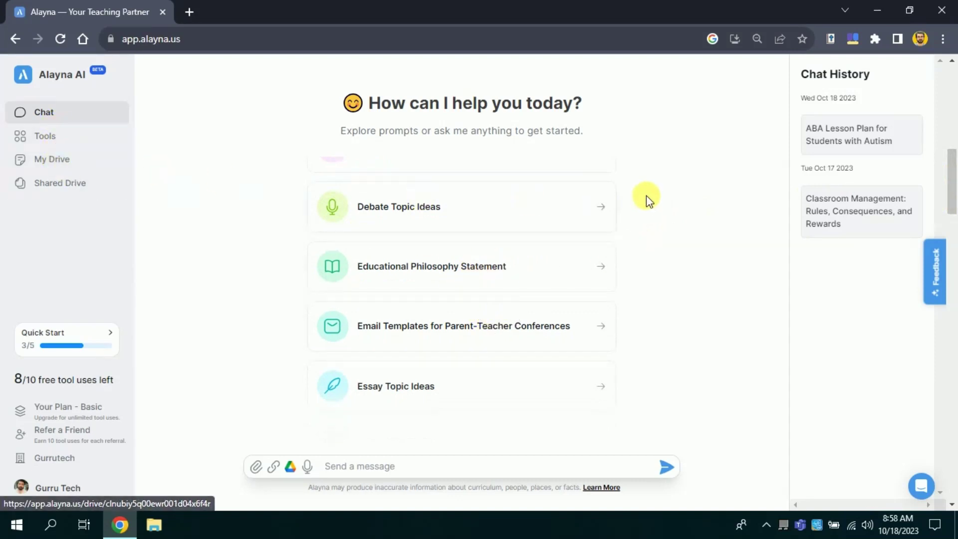
left_click_drag(952, 182, 954, 254)
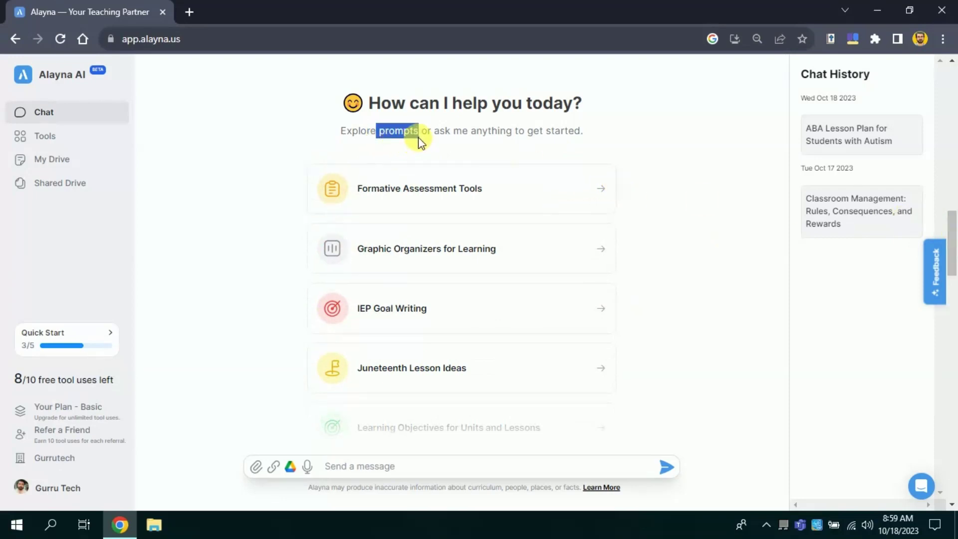
Browse the chat prompt categories, clearing an accidental text selection.
left_click(701, 205)
left_click_drag(955, 253, 955, 260)
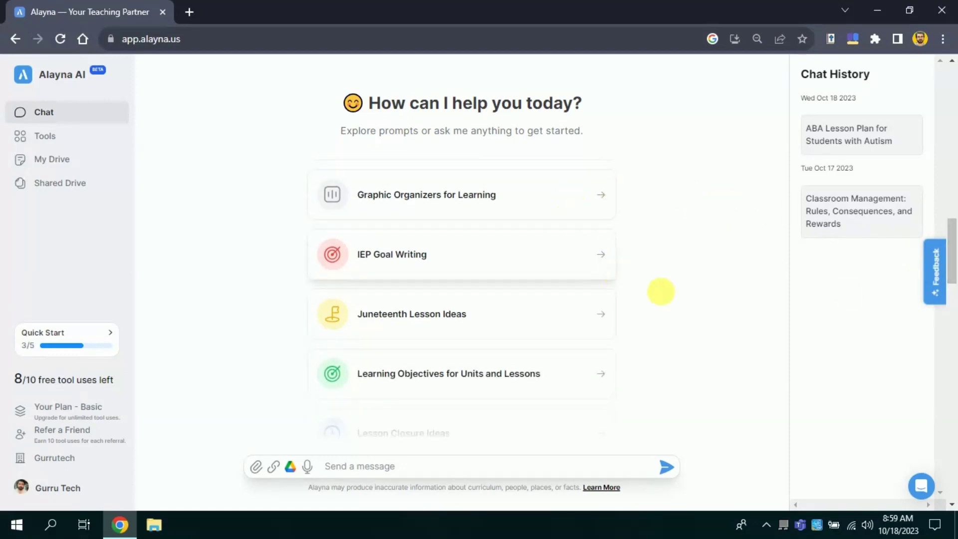
left_click_drag(950, 274, 954, 280)
scroll(955, 279, "down", 1)
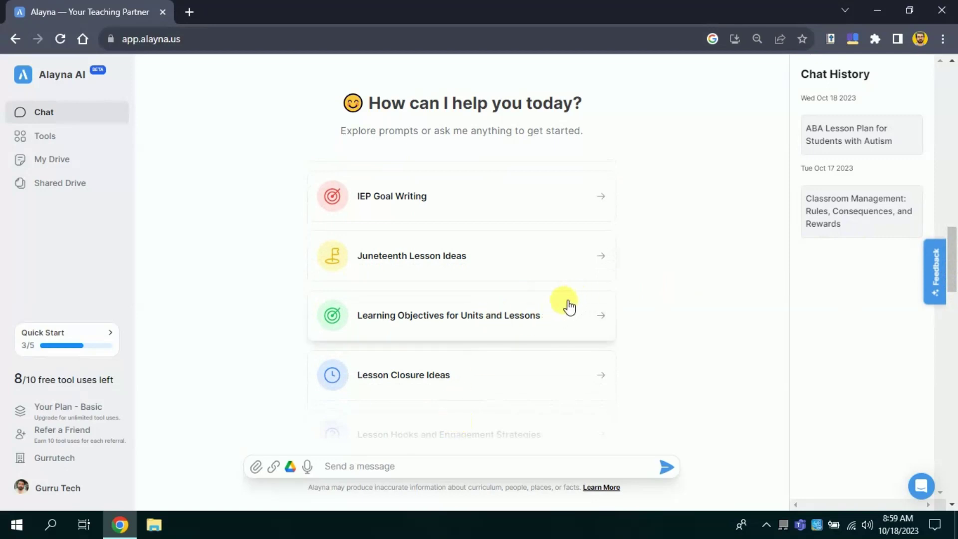
left_click_drag(954, 260, 955, 333)
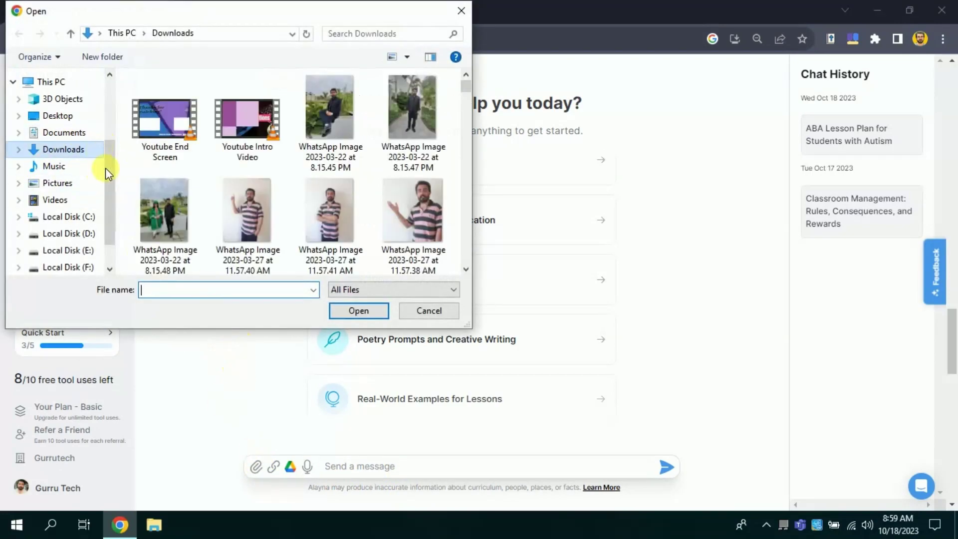
Cancel the Documents file picker and dismiss the Google Drive sign-in popup.
left_click(79, 132)
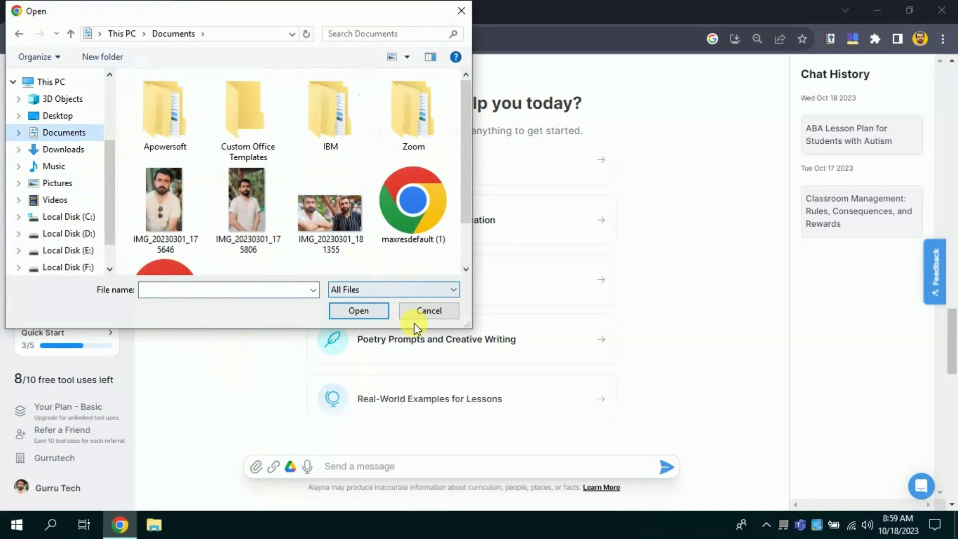
left_click(425, 313)
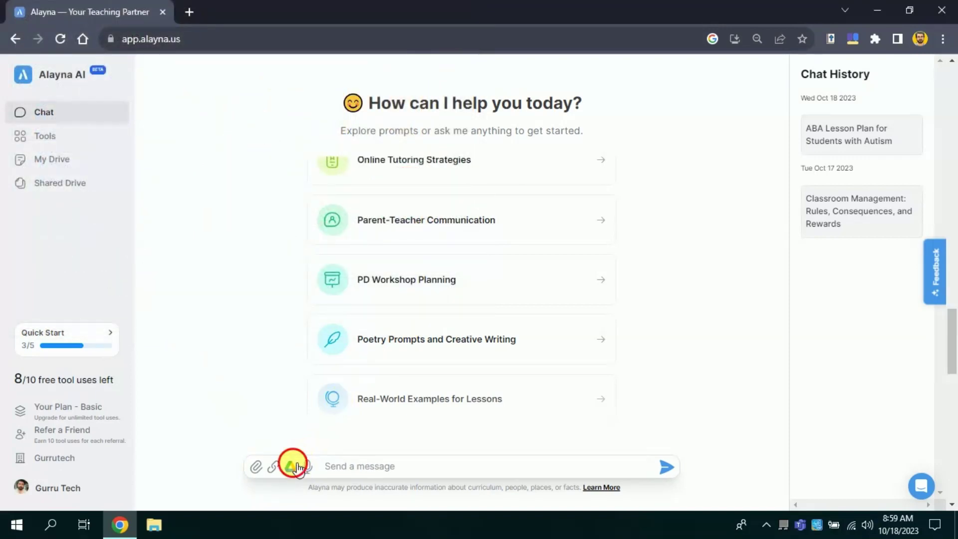
left_click(298, 468)
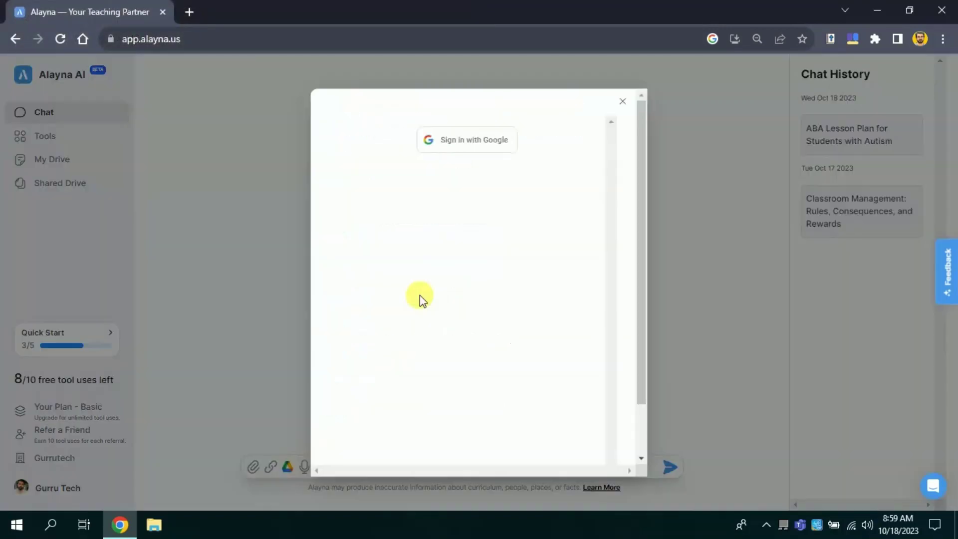
left_click(623, 103)
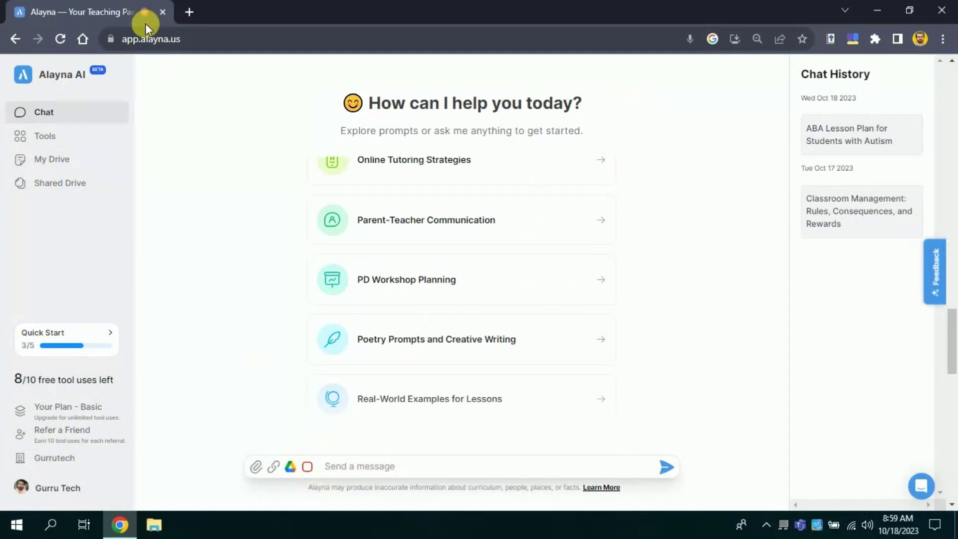
Stop voice dictation, then open and close Insert Link without adding a link.
left_click(310, 474)
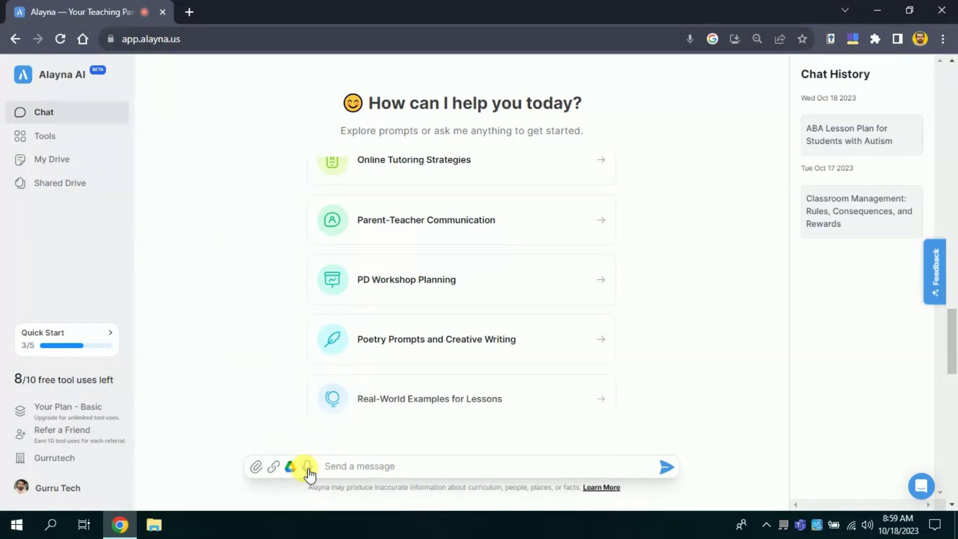
left_click(274, 469)
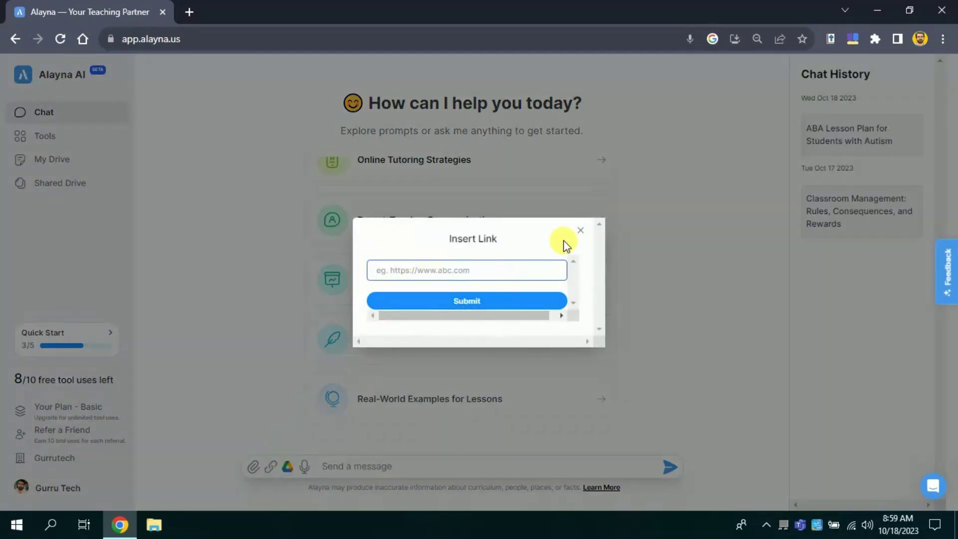
left_click(582, 232)
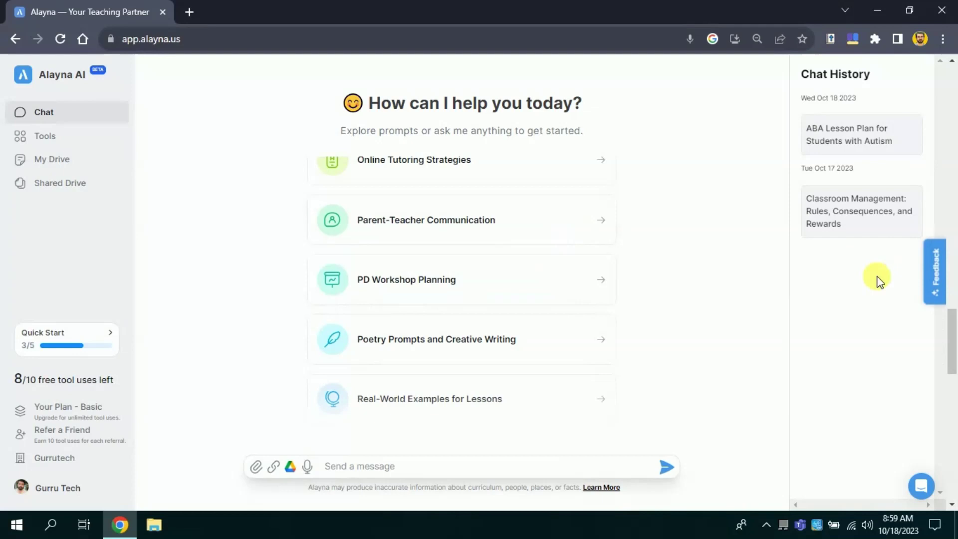
left_click_drag(952, 330, 949, 122)
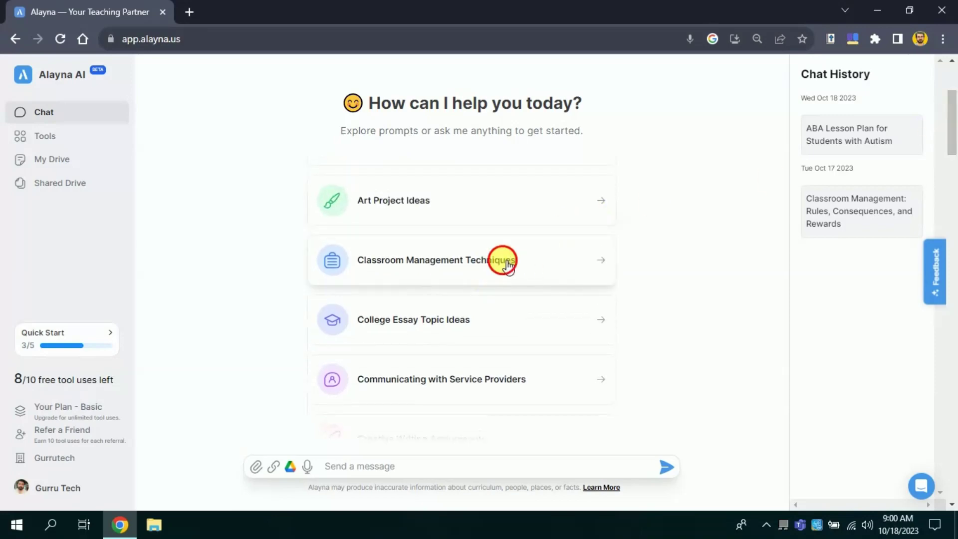
Send the 'Develop a classroom management plan' prompt from Classroom Management Techniques.
left_click(489, 266)
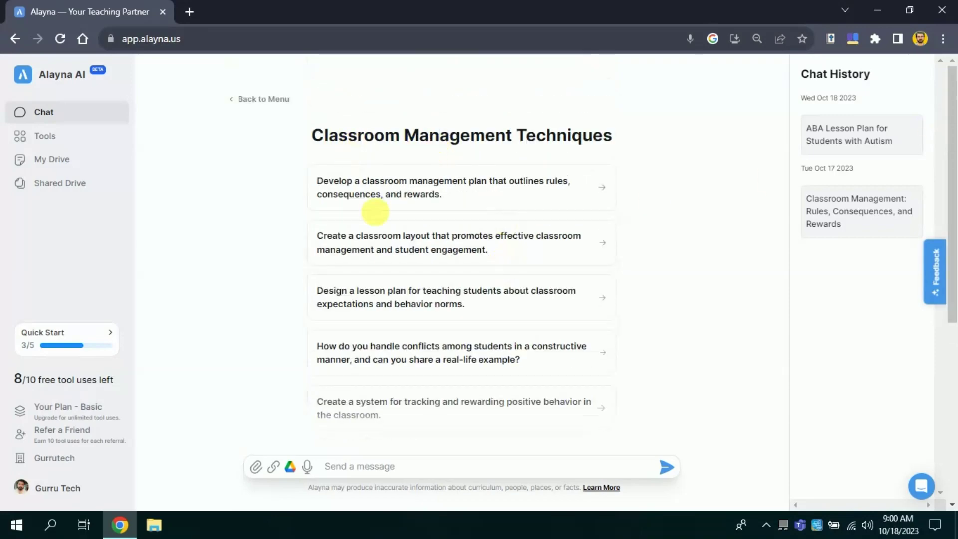
scroll(949, 218, "down", 3)
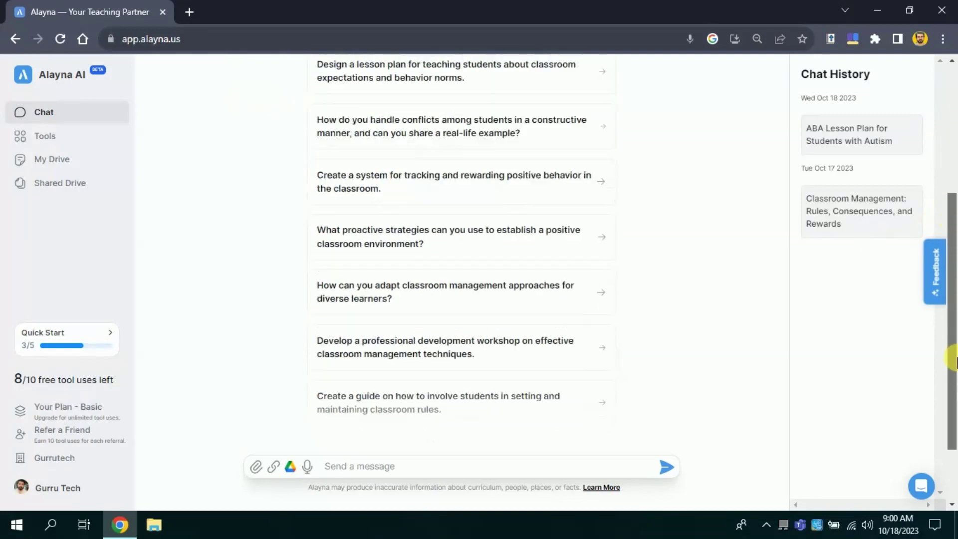
scroll(948, 208, "up", 3)
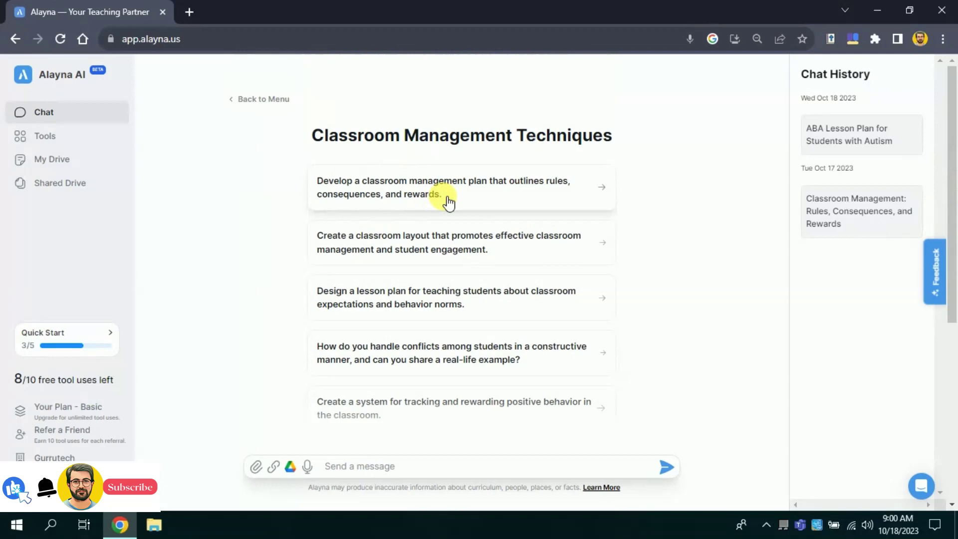
left_click(446, 199)
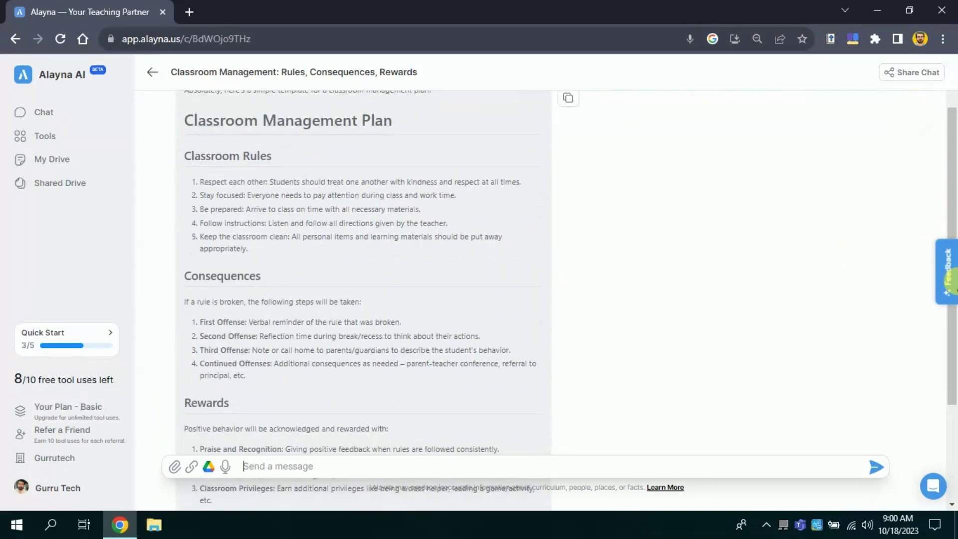
scroll(955, 247, "up", 2)
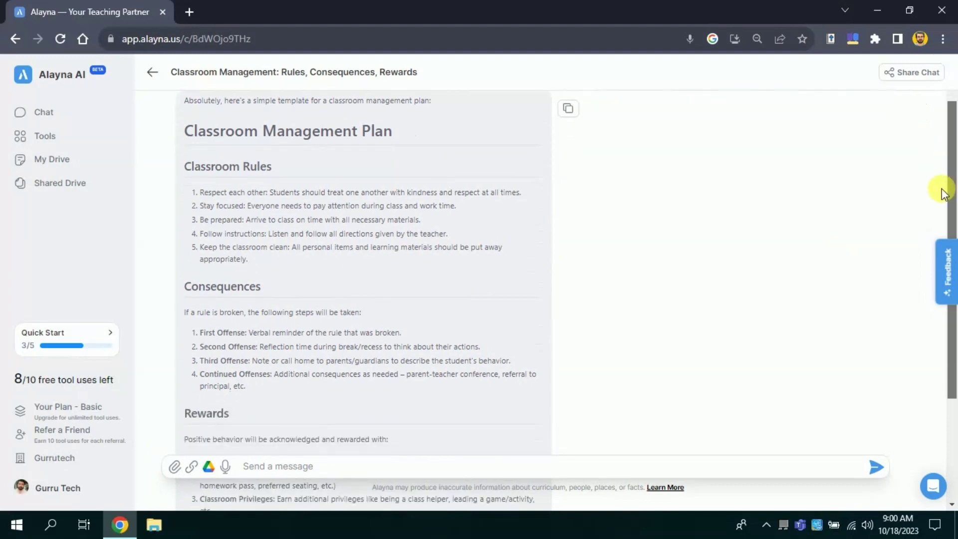
scroll(955, 159, "down", 2)
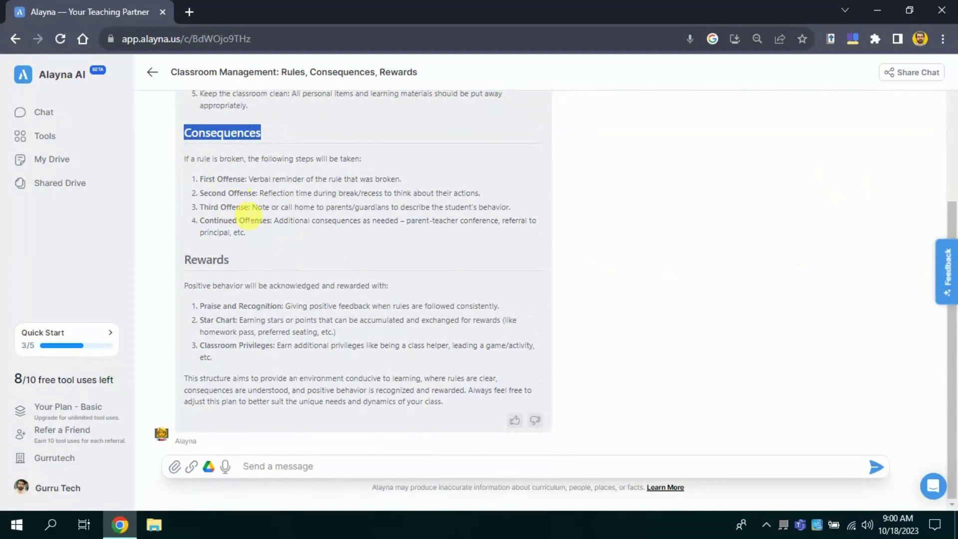
Clear the heading selections, copy the chat's share link, and go to Tools.
left_click(235, 262)
left_click(251, 265)
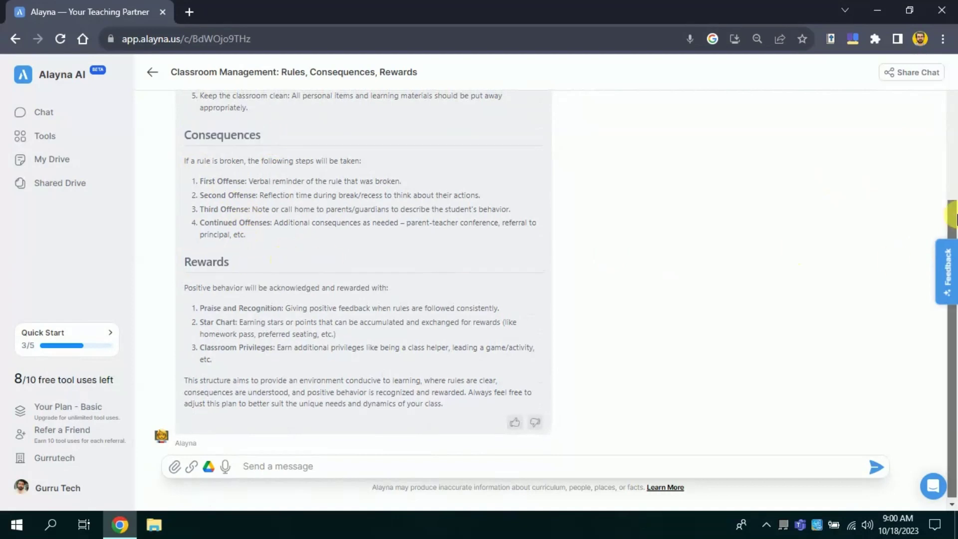
scroll(599, 226, "up", 3)
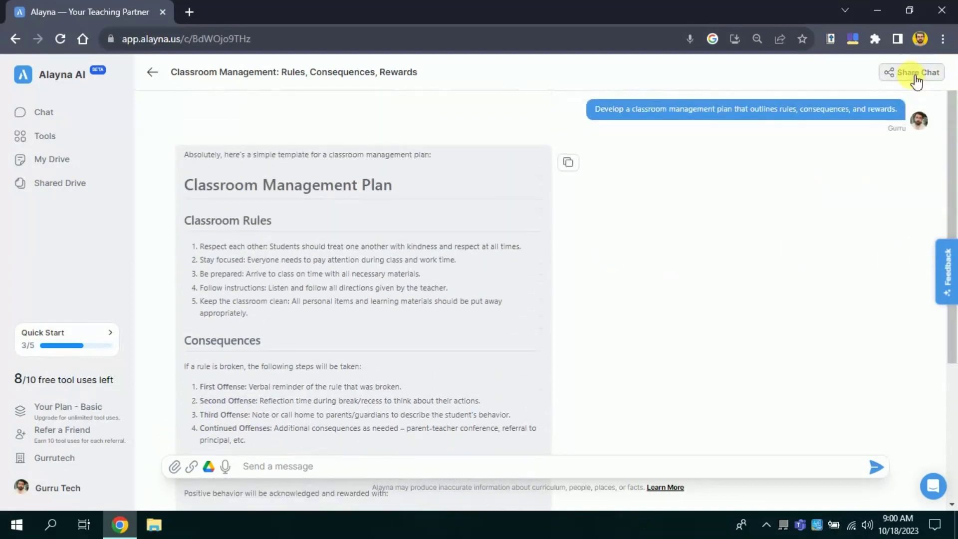
left_click(917, 81)
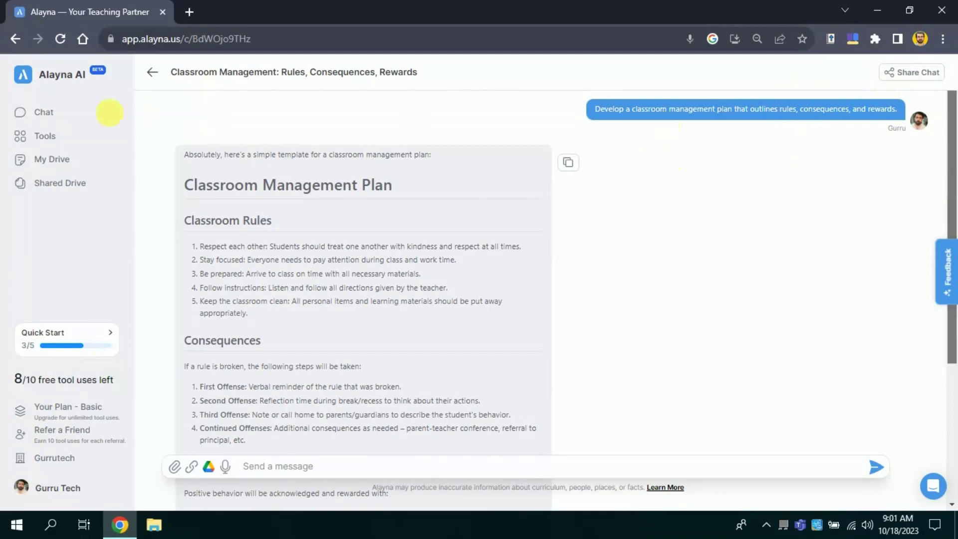
left_click(64, 143)
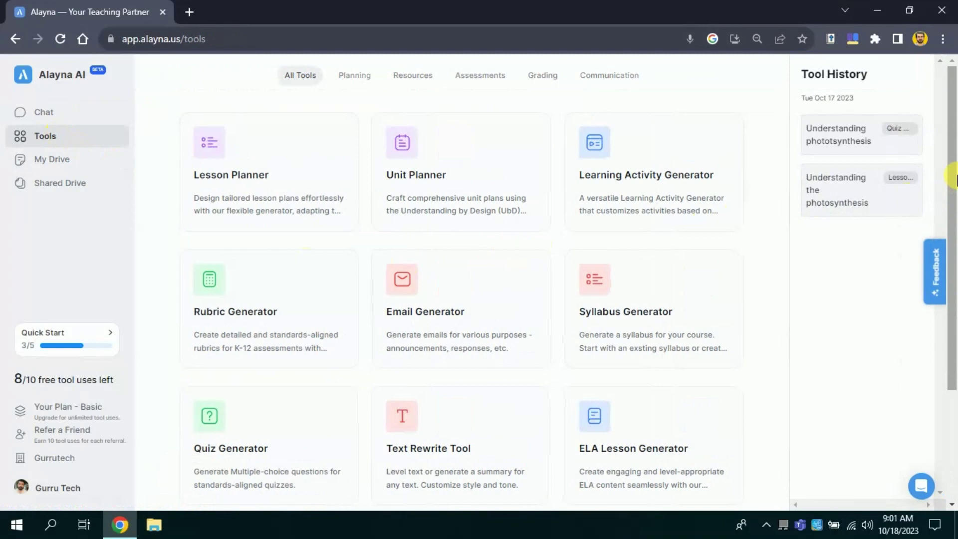
mouse_move(953, 190)
left_mouse_down()
mouse_move(954, 236)
mouse_move(953, 156)
left_mouse_up()
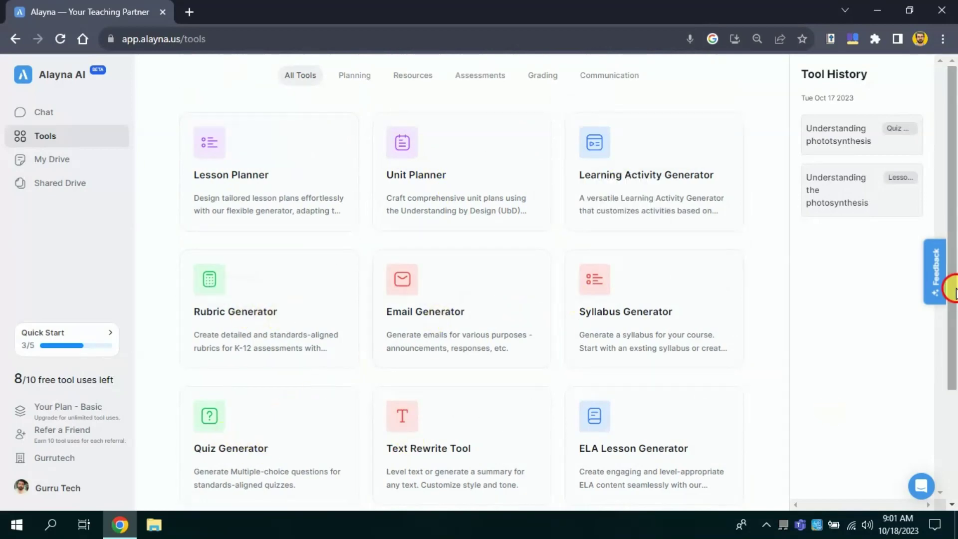
mouse_move(953, 290)
left_mouse_down()
mouse_move(950, 395)
mouse_move(955, 193)
left_mouse_up()
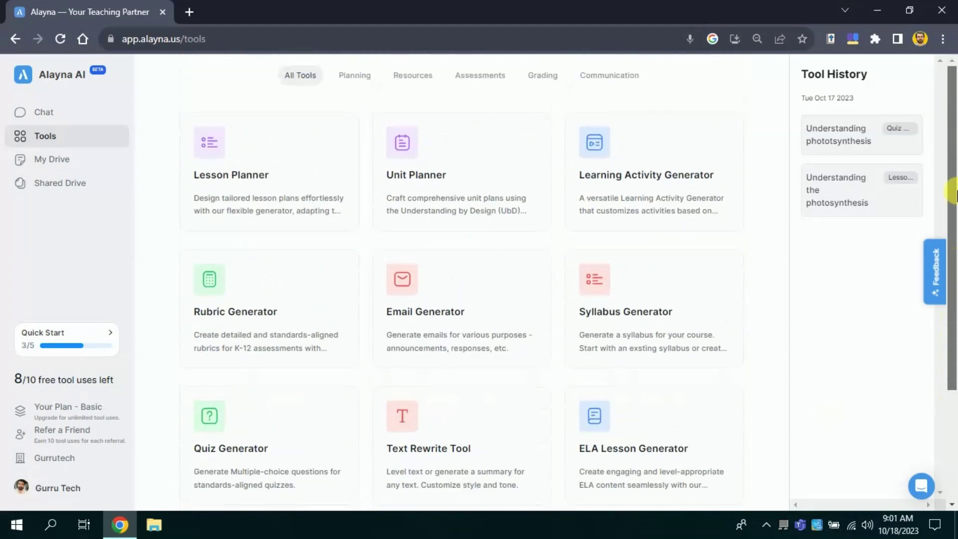
mouse_move(269, 172)
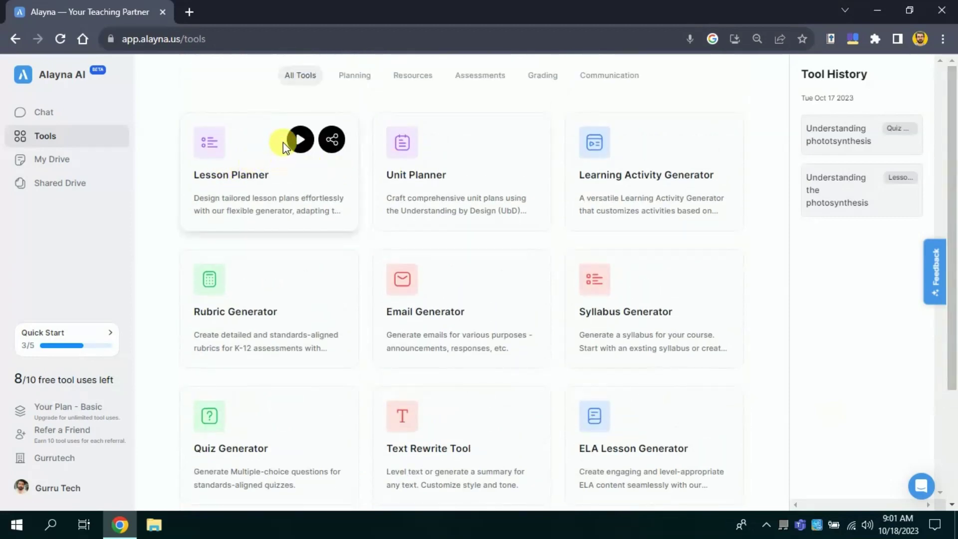
Open the Lesson Planner tool's form for topic, grade level and subject.
left_click(285, 143)
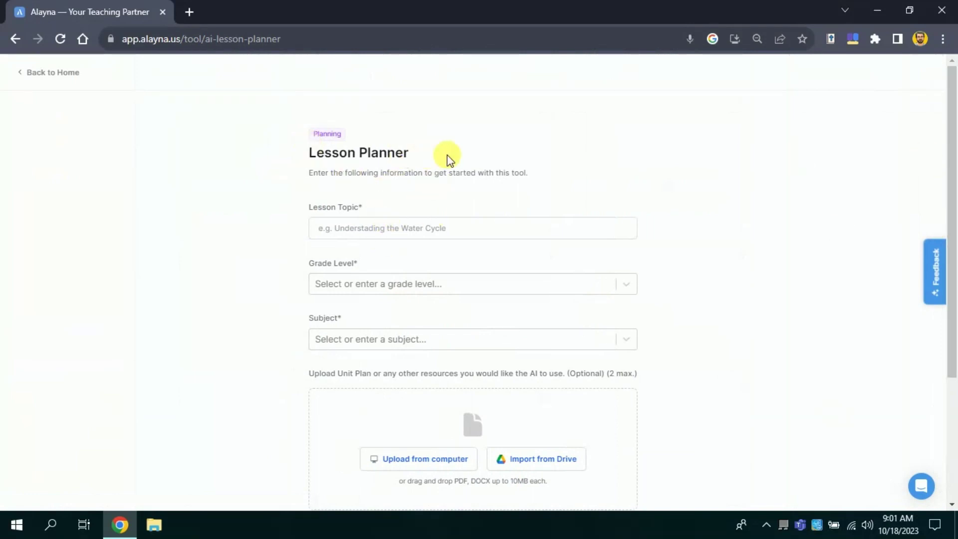
left_click_drag(393, 152, 278, 156)
Fill the Lesson Topic field with the suggestion 'Understanding the photosynthesis'.
left_click(338, 181)
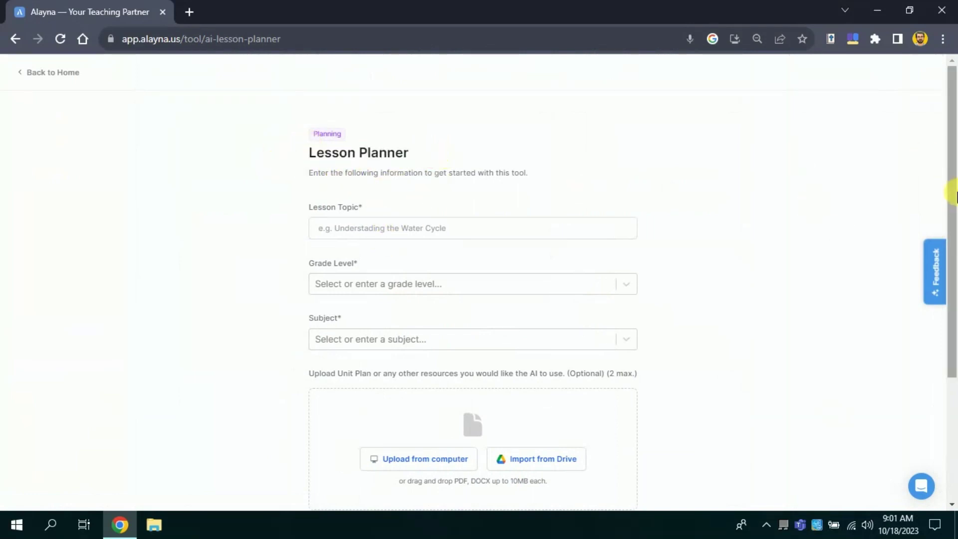
scroll(956, 255, "down", 1)
scroll(956, 257, "down", 1)
scroll(957, 257, "up", 1)
scroll(957, 257, "up", 1)
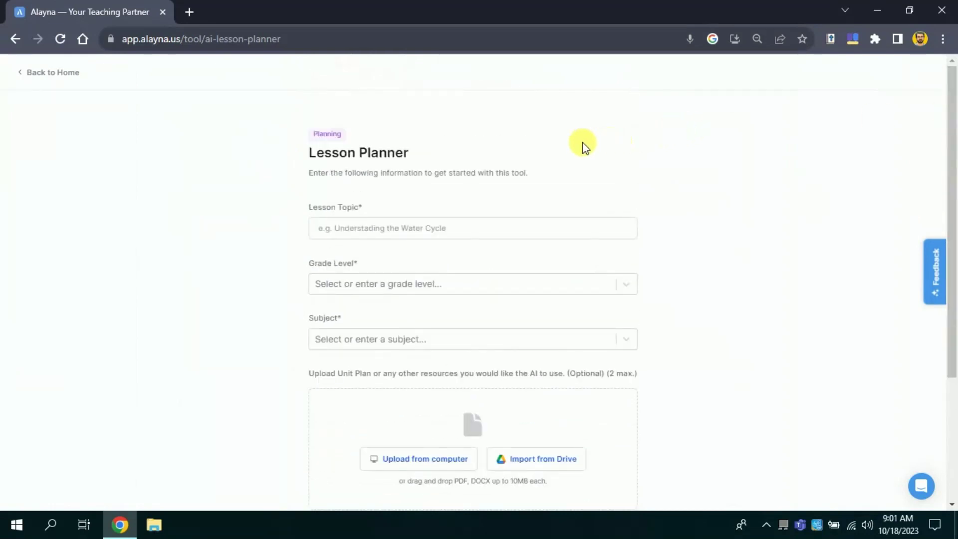
left_click(409, 231)
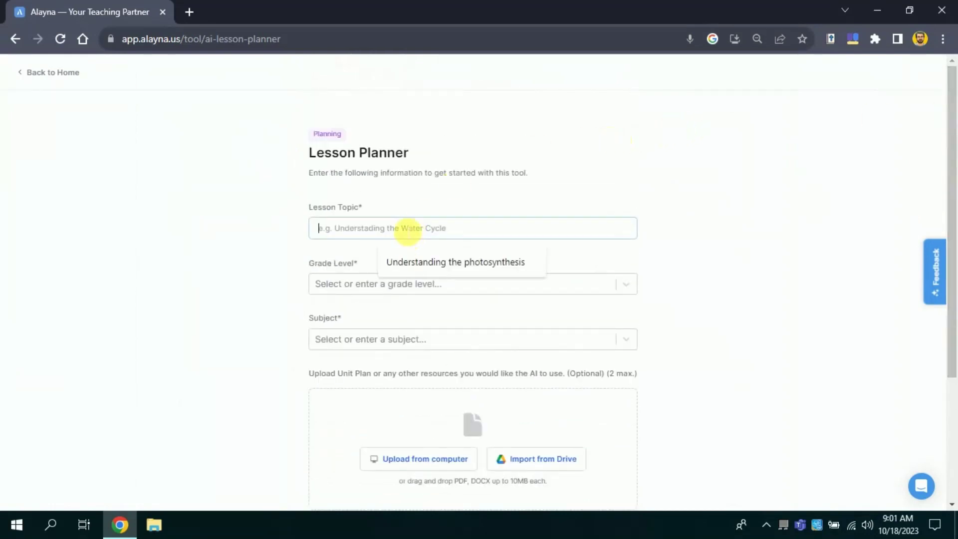
left_click(460, 264)
left_click_drag(464, 235, 320, 230)
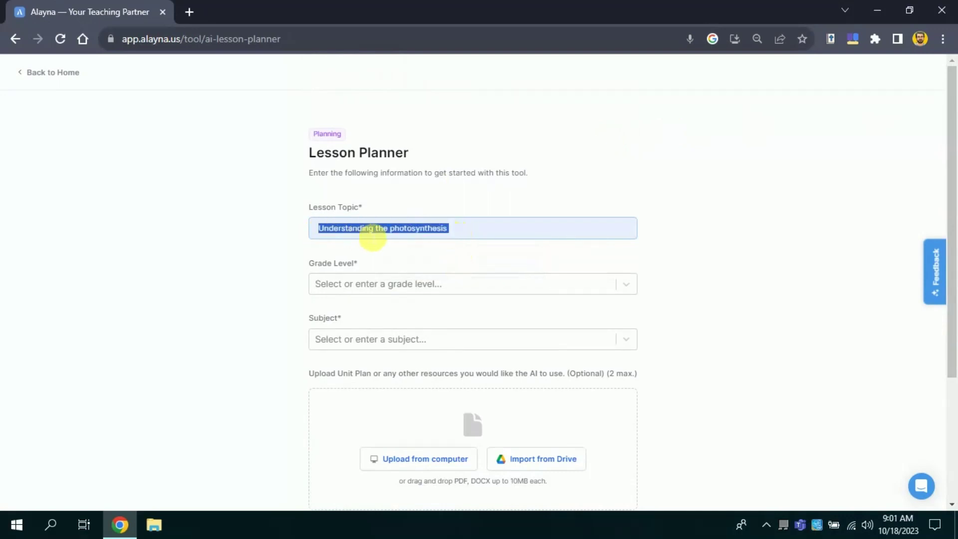
left_click(368, 232)
left_click(466, 233)
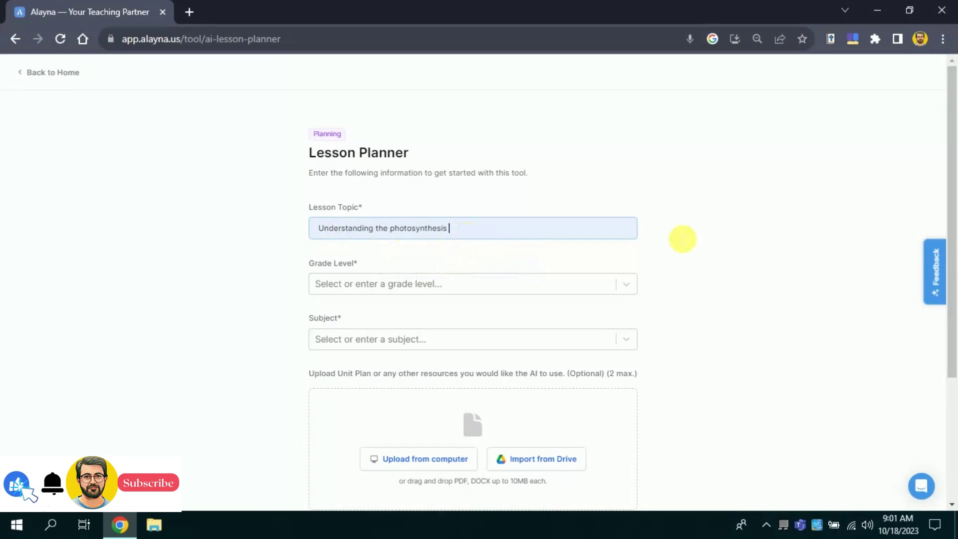
left_click_drag(952, 215, 952, 262)
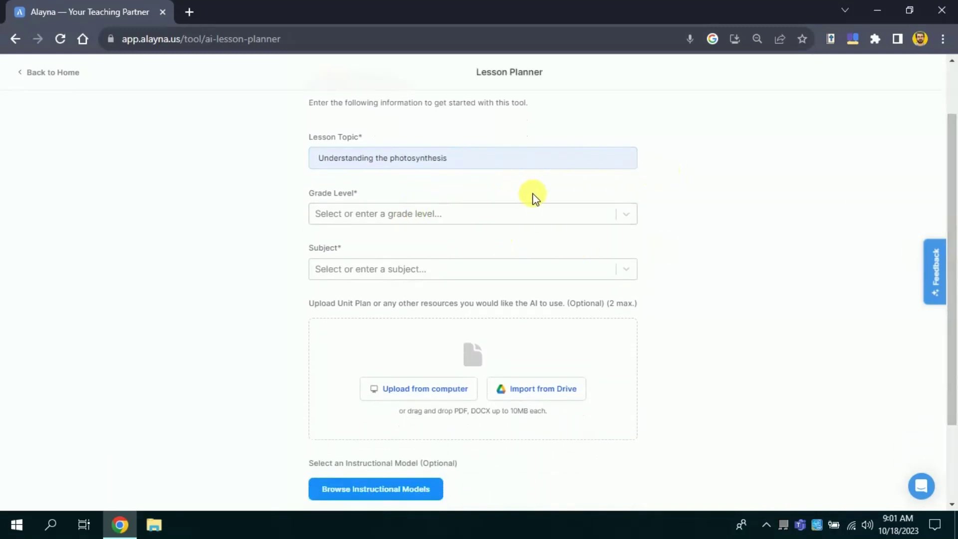
Set the lesson's Grade Level to Grade 6 and Subject to Life and physical sciences.
left_click(494, 211)
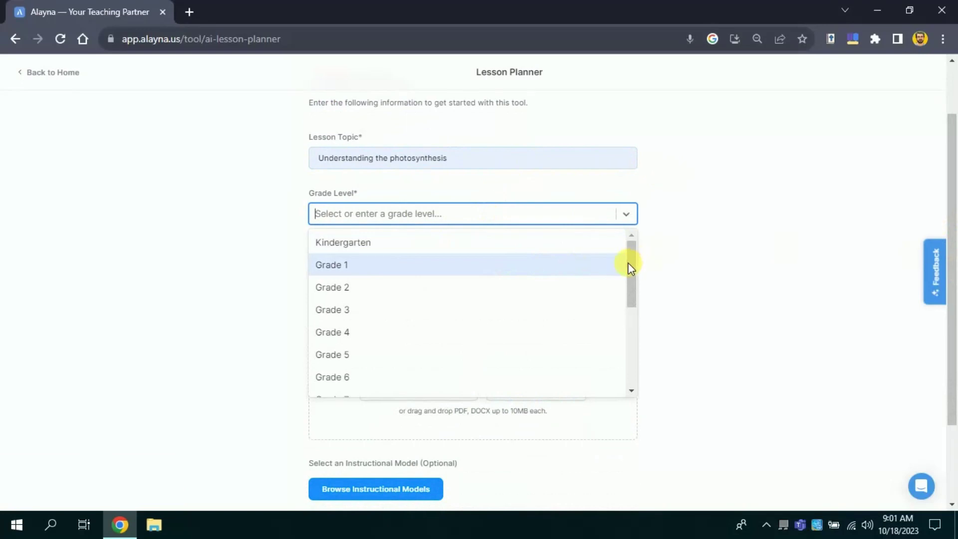
mouse_move(628, 267)
left_mouse_down()
mouse_move(628, 353)
mouse_move(630, 244)
left_mouse_up()
left_click(354, 373)
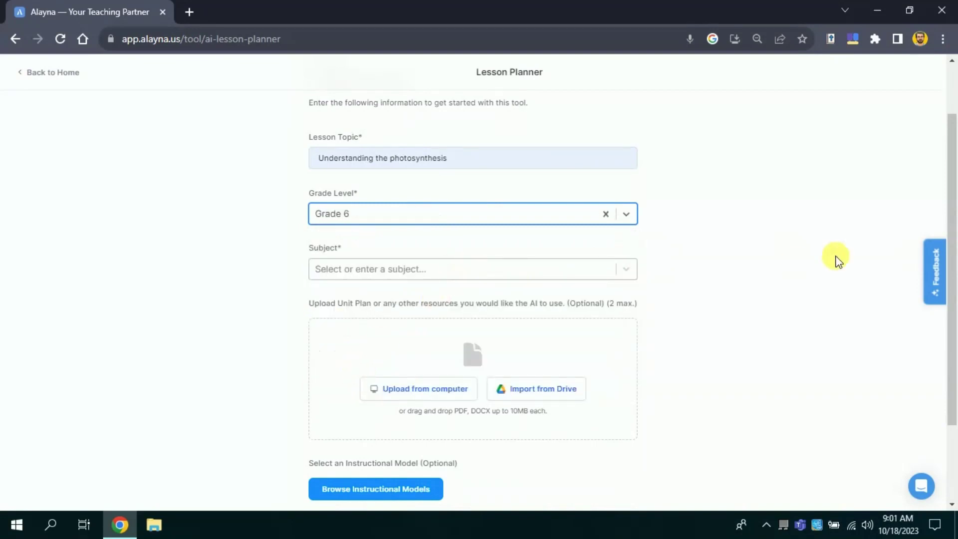
scroll(831, 262, "down", 1)
left_click(627, 238)
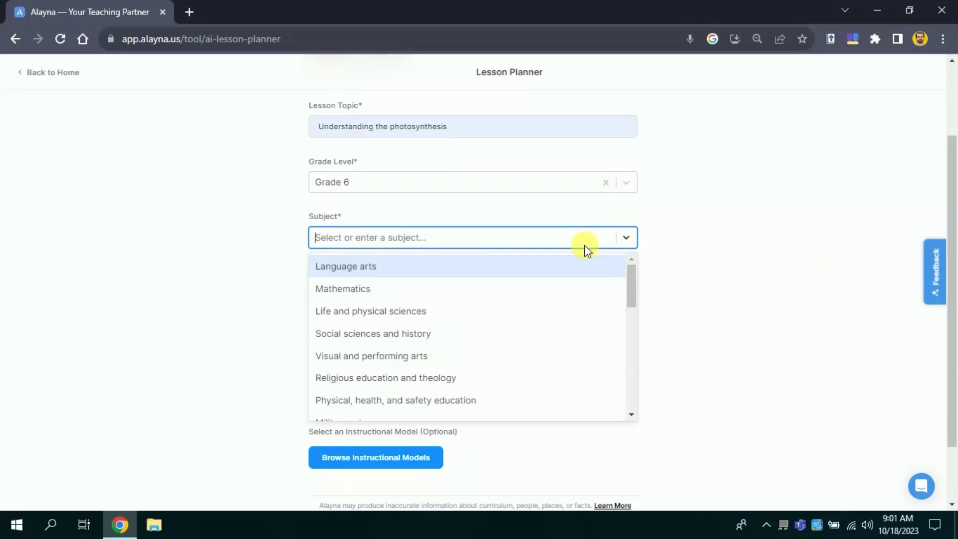
mouse_move(626, 275)
left_mouse_down()
mouse_move(628, 379)
mouse_move(626, 266)
left_mouse_up()
left_click(392, 313)
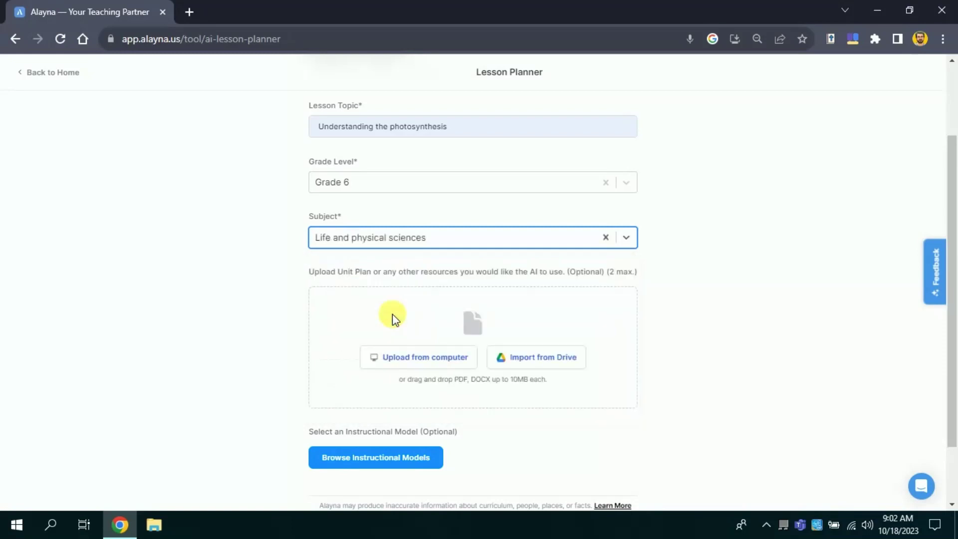
scroll(948, 317, "down", 1)
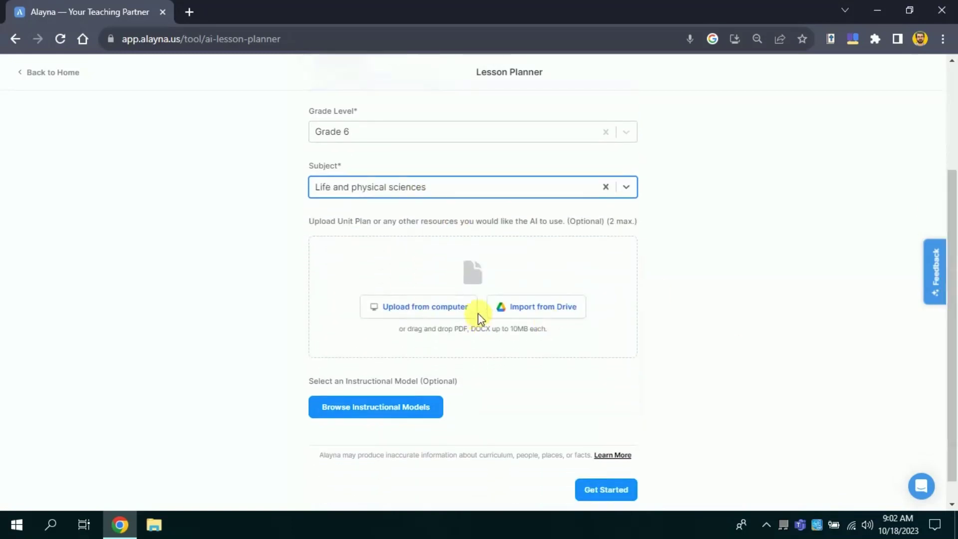
Try Upload from computer and Import from Drive, cancelling both without attaching a resource.
left_click(421, 314)
left_click(64, 110)
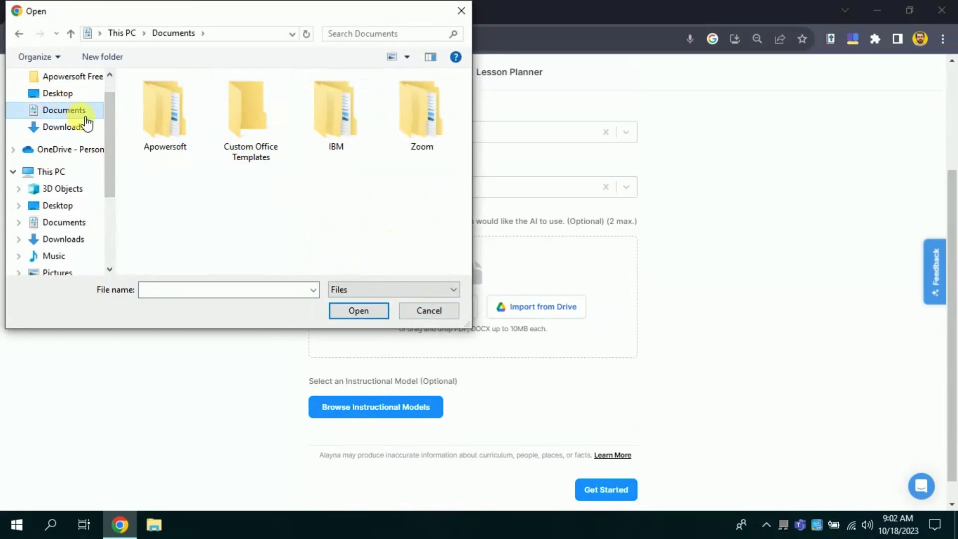
left_click(444, 310)
left_click(512, 313)
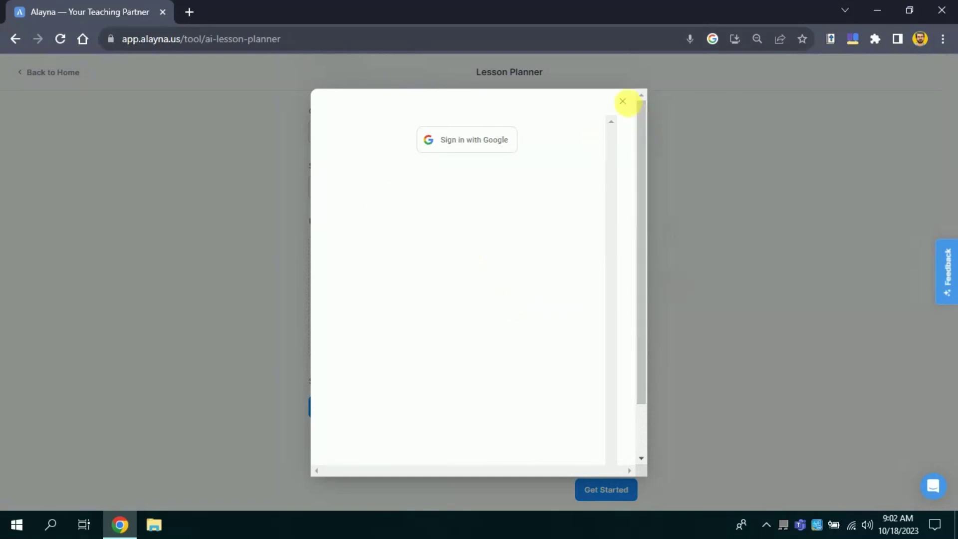
left_click(622, 100)
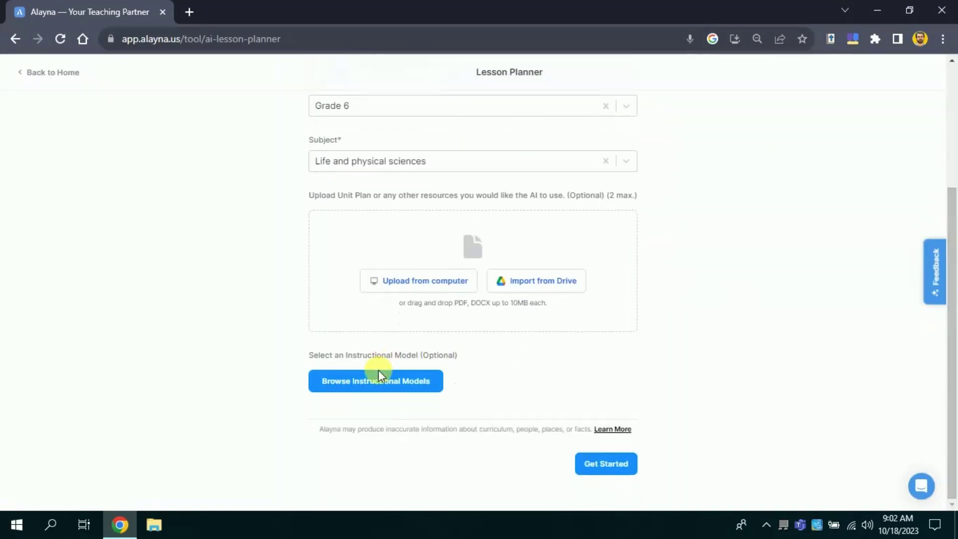
Apply the Five-E Model template and continue to the Craft Lesson Plan step.
left_click(378, 375)
mouse_move(376, 240)
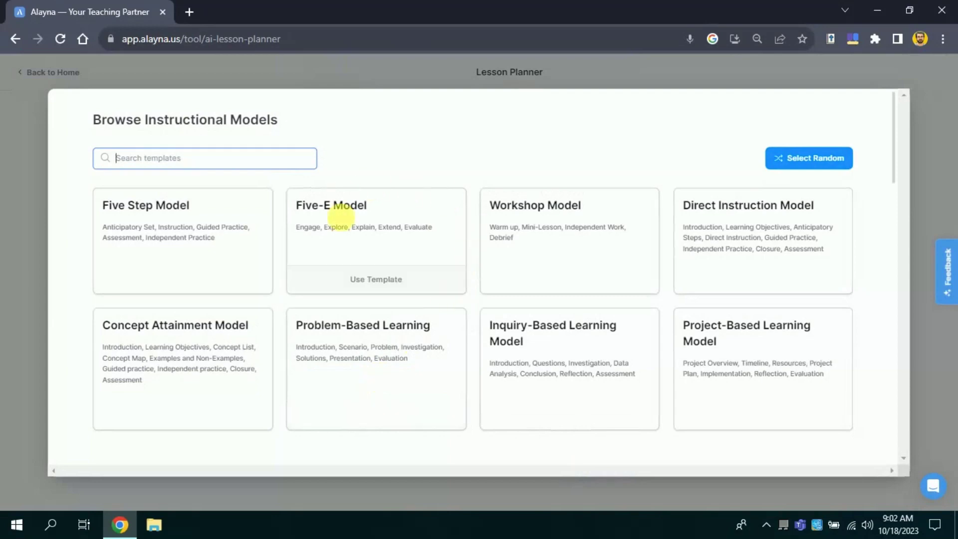
mouse_move(894, 161)
left_mouse_down()
mouse_move(903, 444)
mouse_move(906, 337)
mouse_move(889, 151)
left_mouse_up()
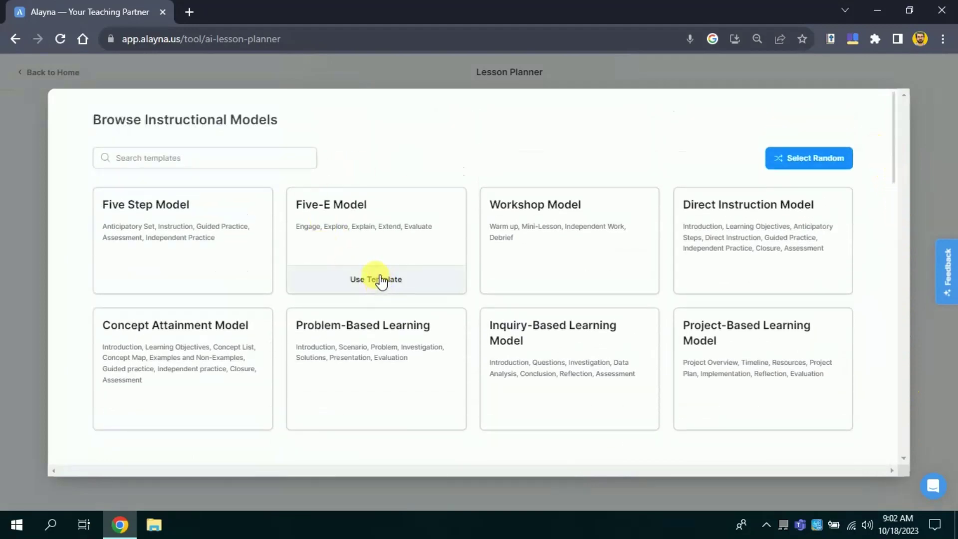
left_click_drag(352, 204, 288, 204)
left_click(330, 224)
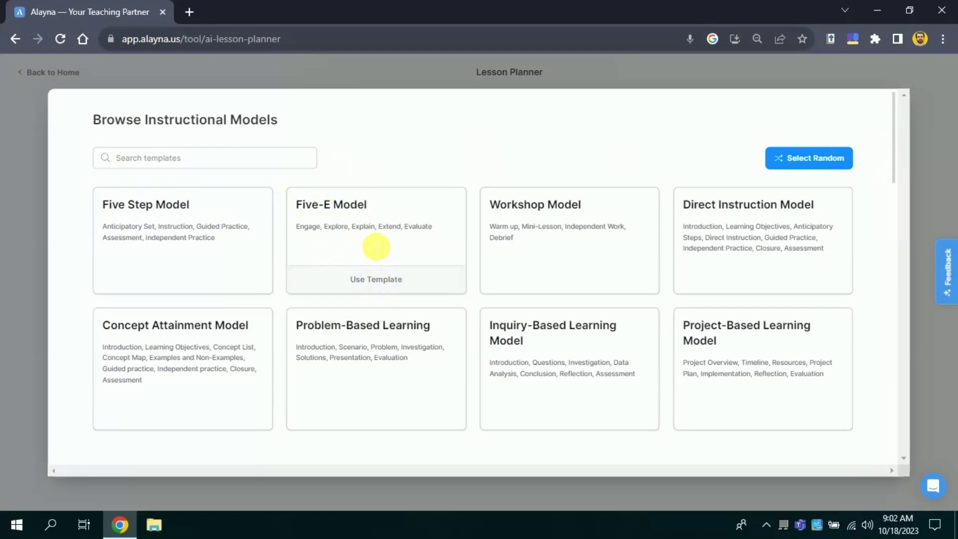
left_click(382, 283)
scroll(520, 321, "down", 2)
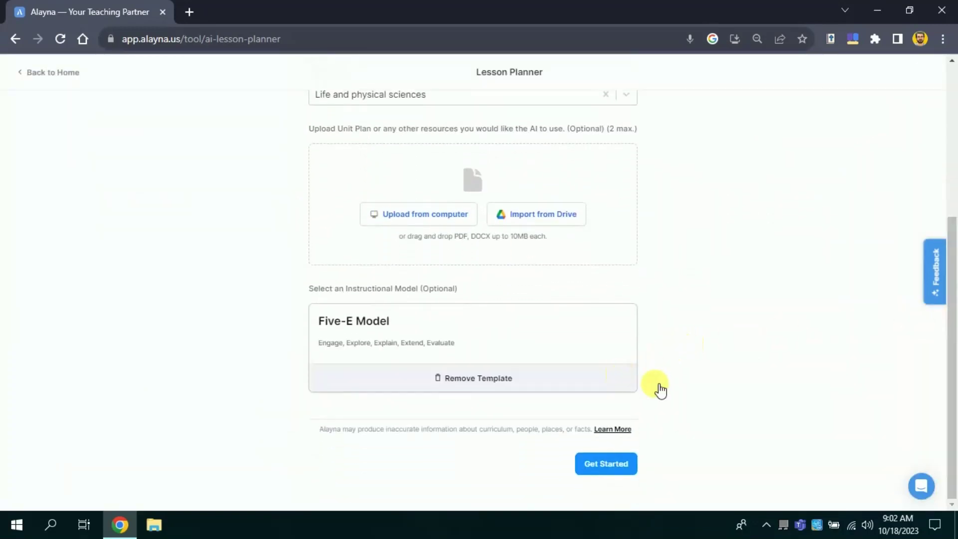
left_click(628, 467)
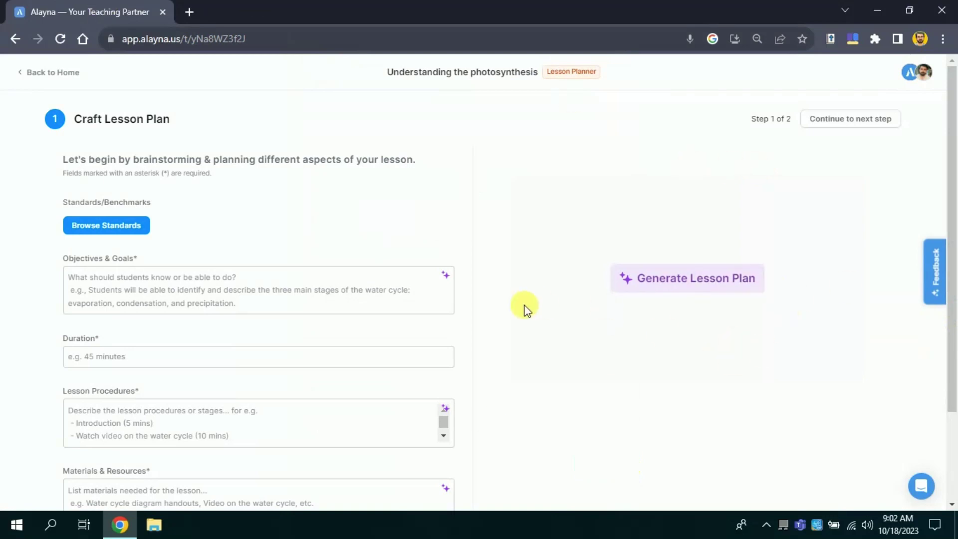
left_click(81, 224)
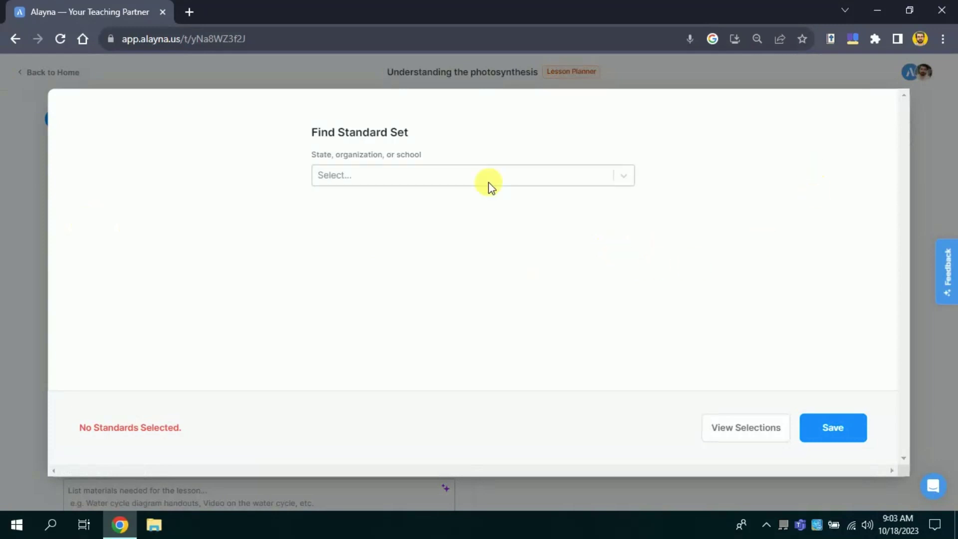
left_click(531, 180)
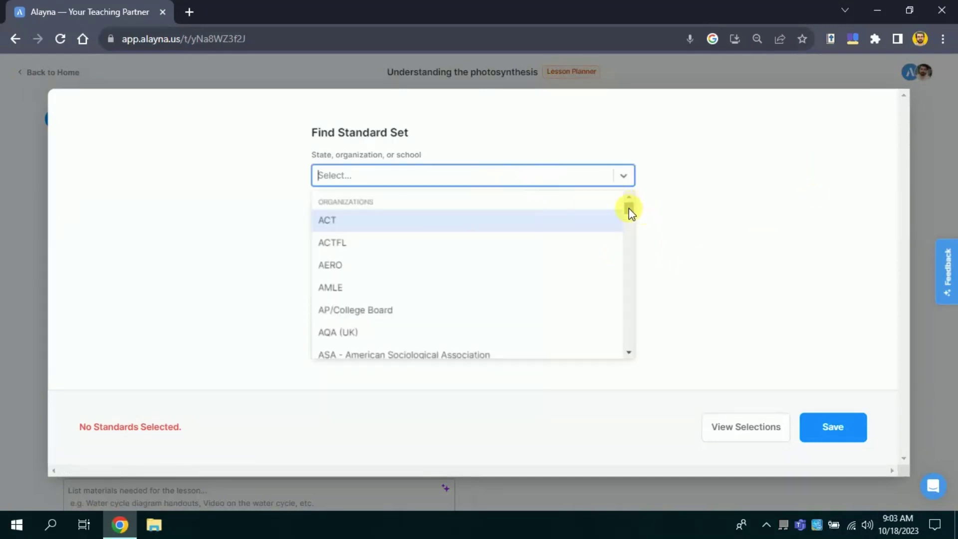
left_click_drag(629, 208, 628, 290)
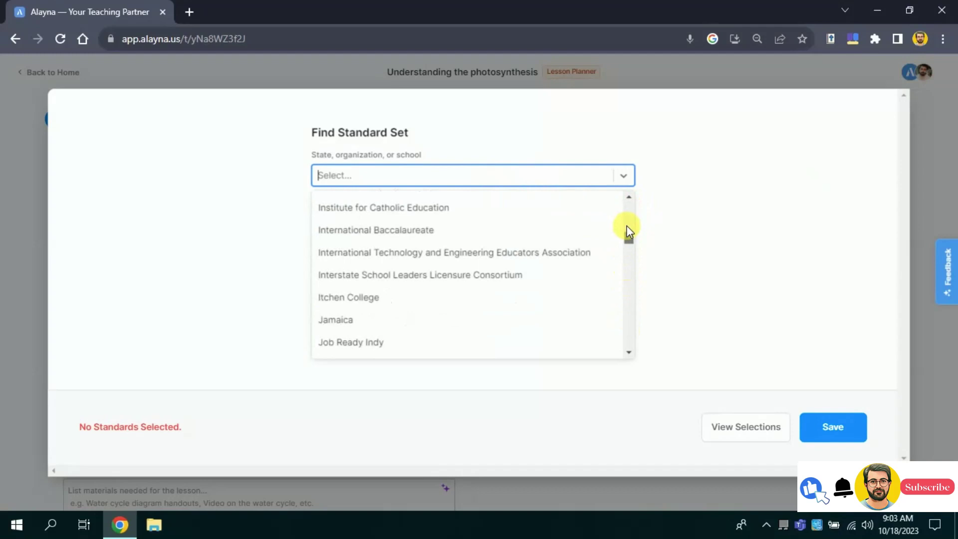
left_click_drag(628, 232, 628, 218)
left_click(28, 191)
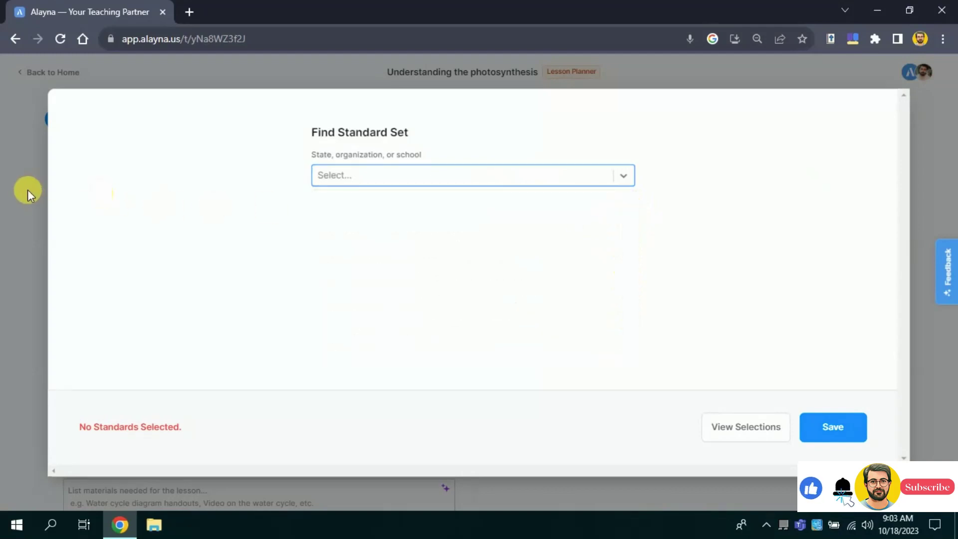
left_click_drag(140, 258, 62, 258)
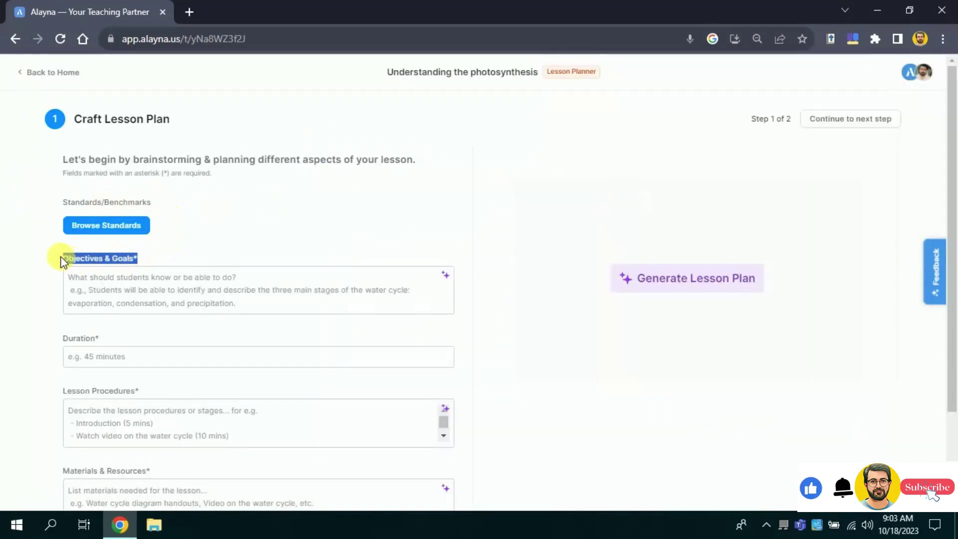
AI-generate the photosynthesis Objectives & Goals and set the Duration to 45.
left_click(186, 296)
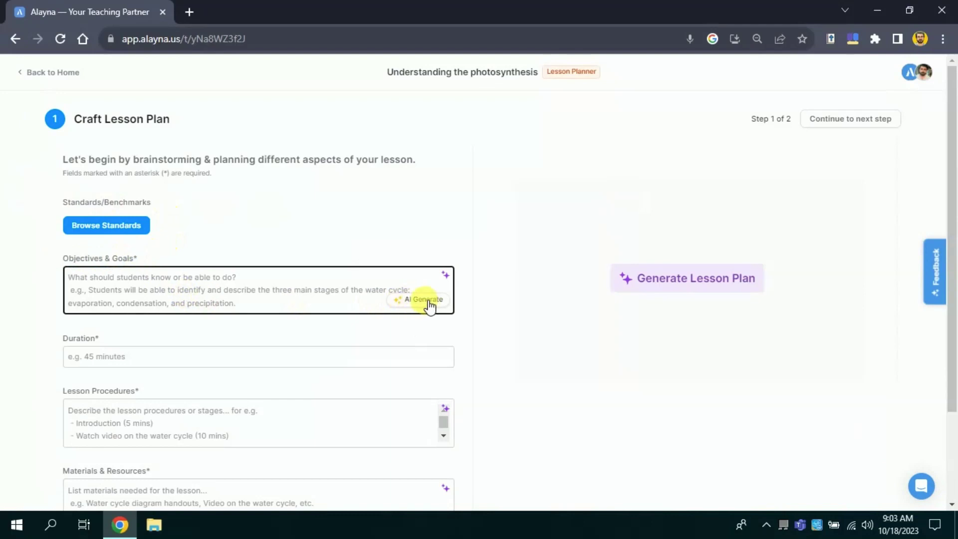
left_click(424, 300)
left_click(414, 308)
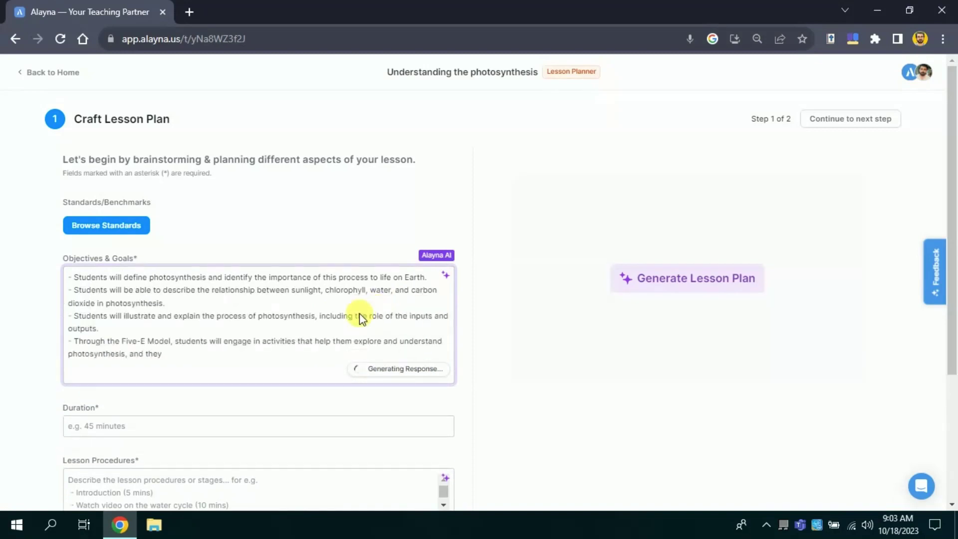
left_click_drag(953, 246, 955, 251)
scroll(300, 255, "down", 2)
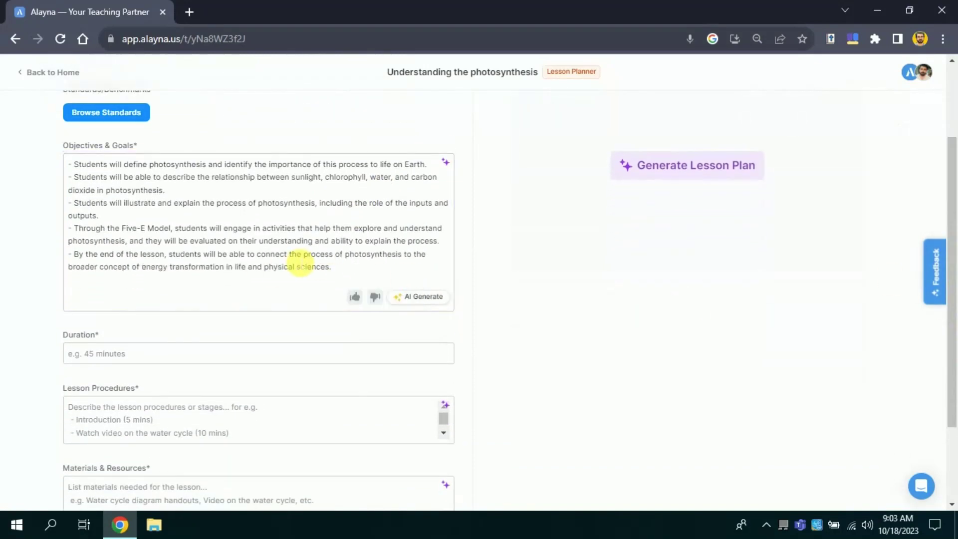
left_click_drag(953, 309, 953, 332)
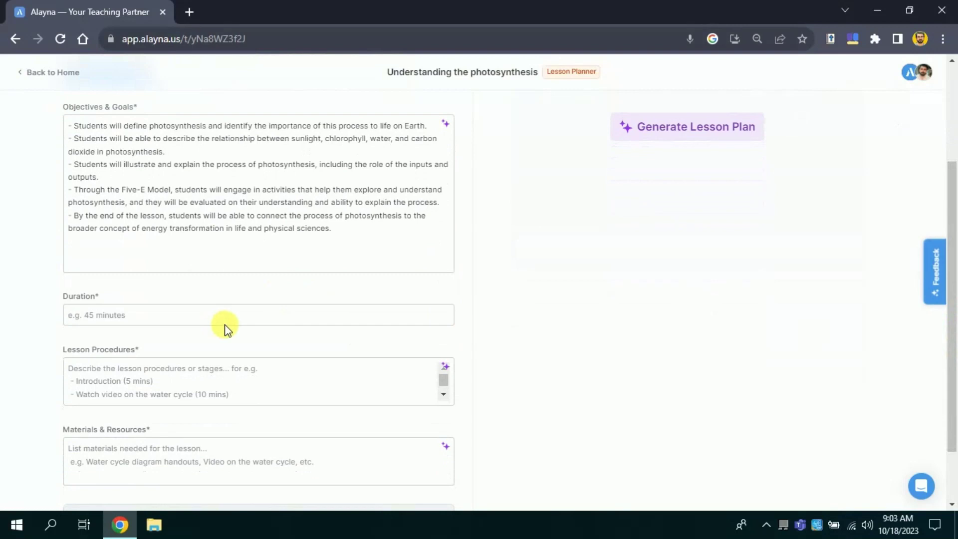
left_click(143, 320)
type("45")
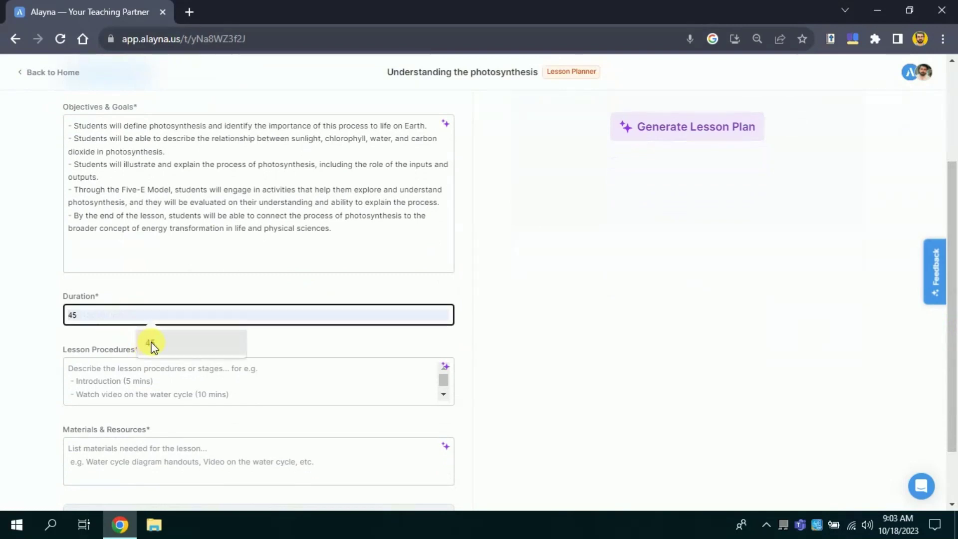
left_click(148, 343)
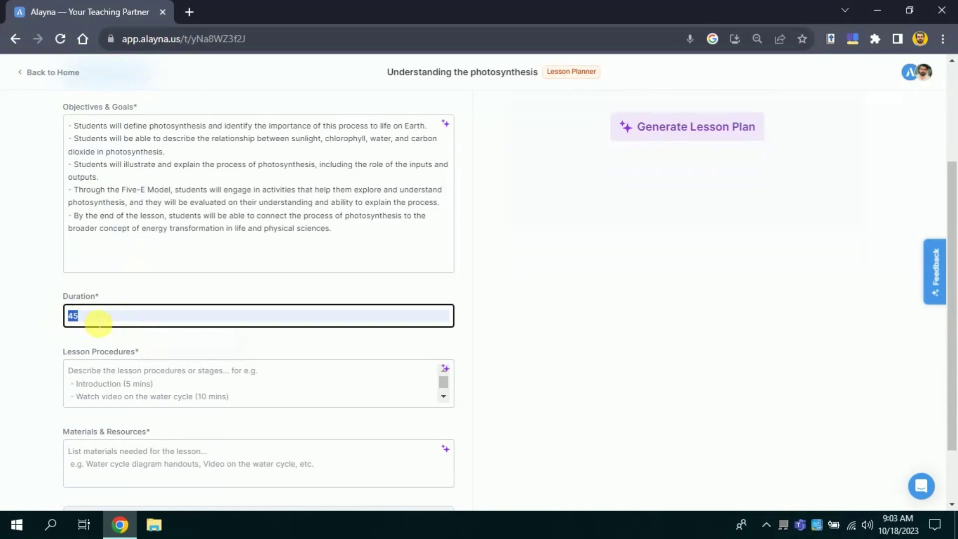
scroll(951, 332, "down", 1)
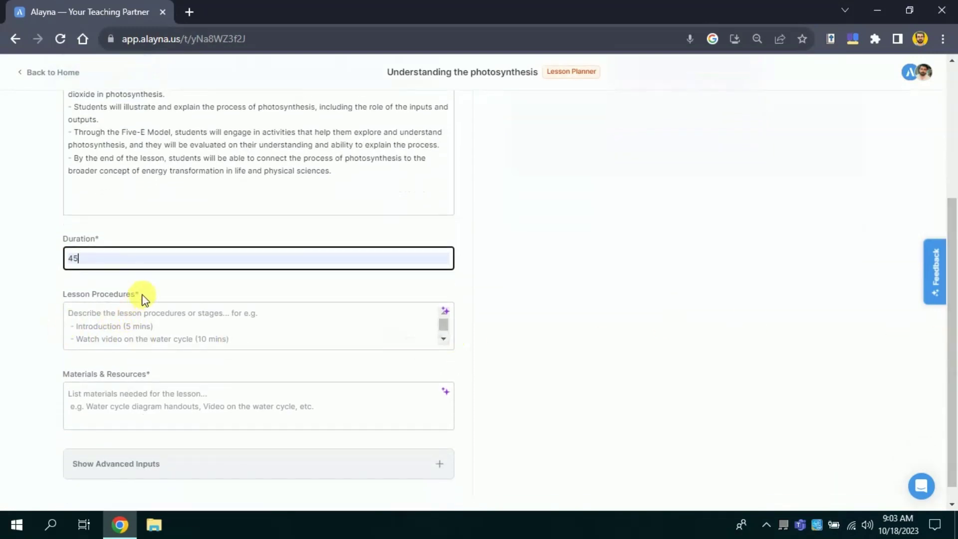
Have AI write the Five-E Lesson Procedures, from Engage through Evaluate.
left_click_drag(142, 298, 43, 298)
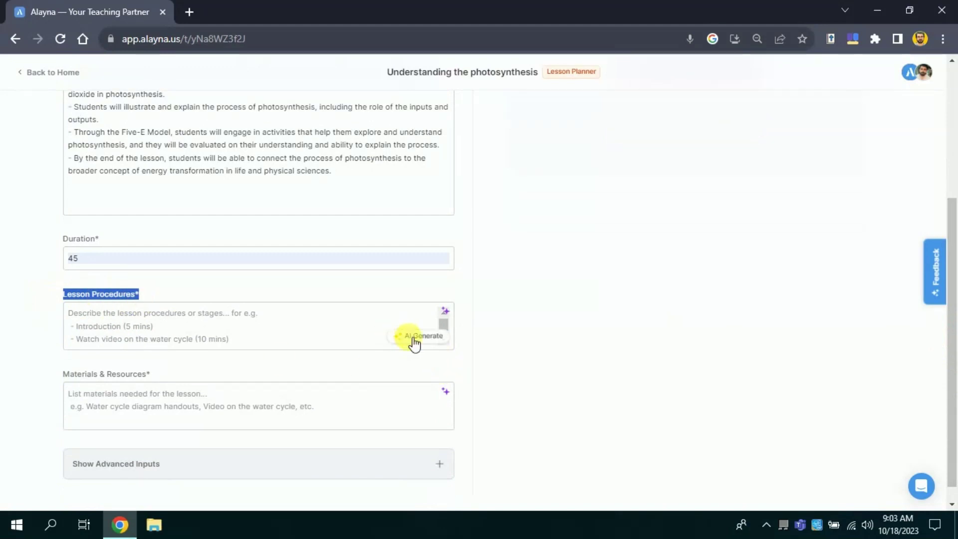
left_click(414, 341)
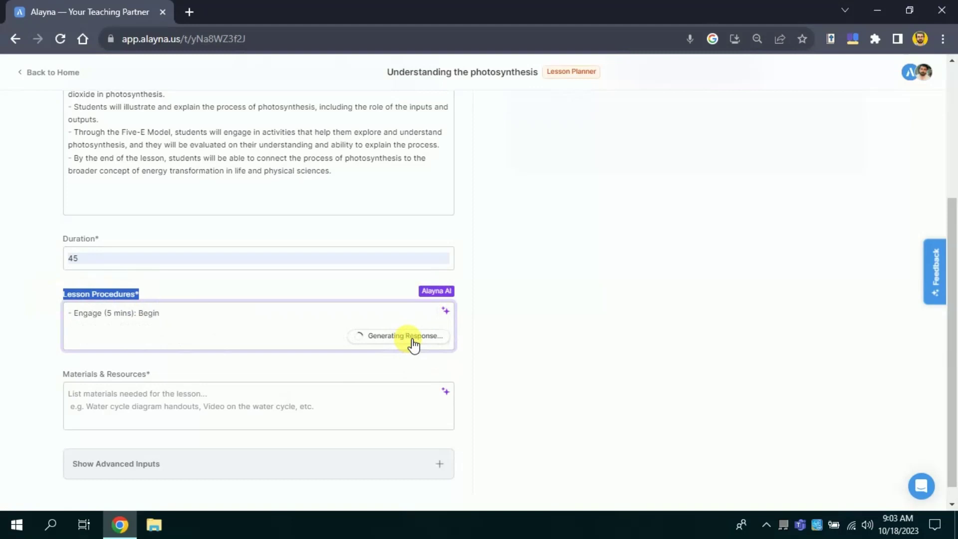
scroll(956, 277, "down", 1)
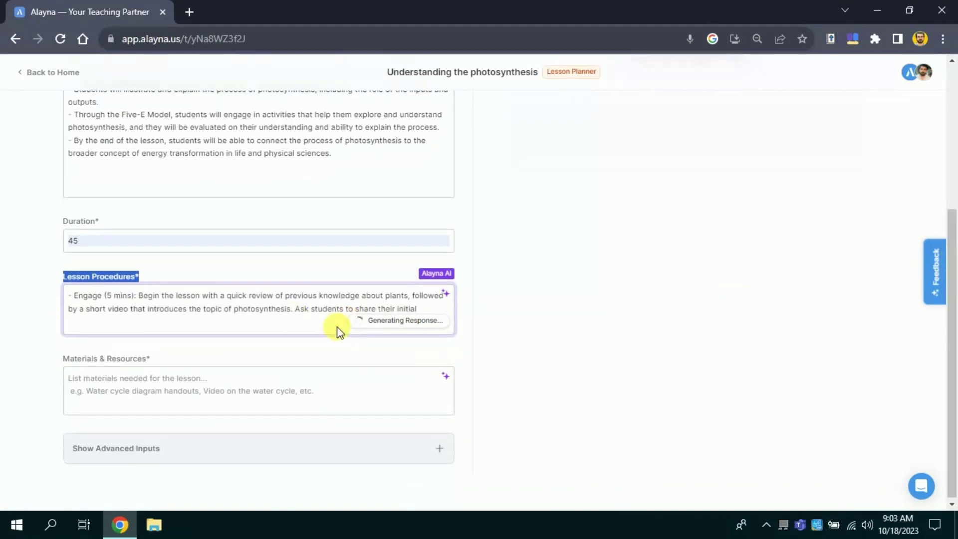
scroll(952, 343, "down", 1)
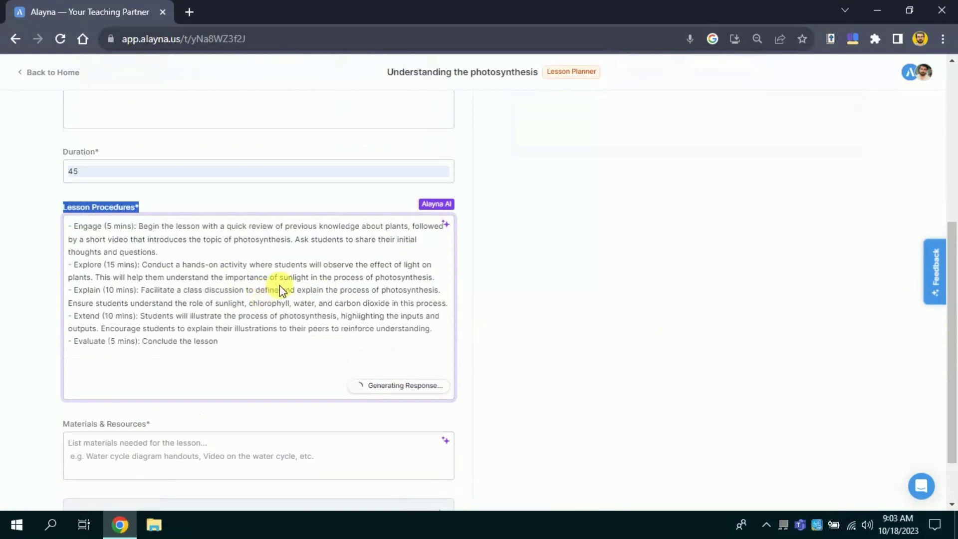
scroll(951, 322, "down", 1)
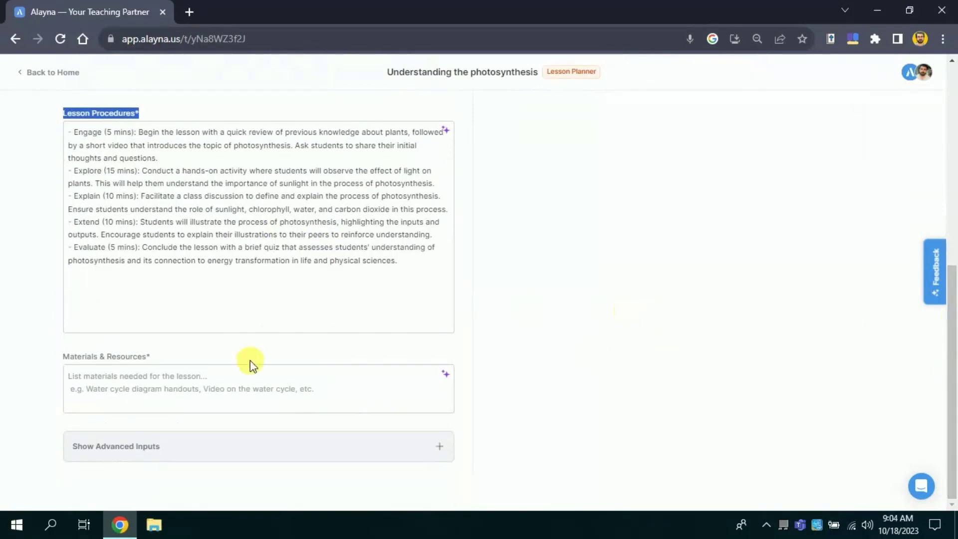
scroll(949, 303, "up", 1)
left_click_drag(951, 303, 948, 342)
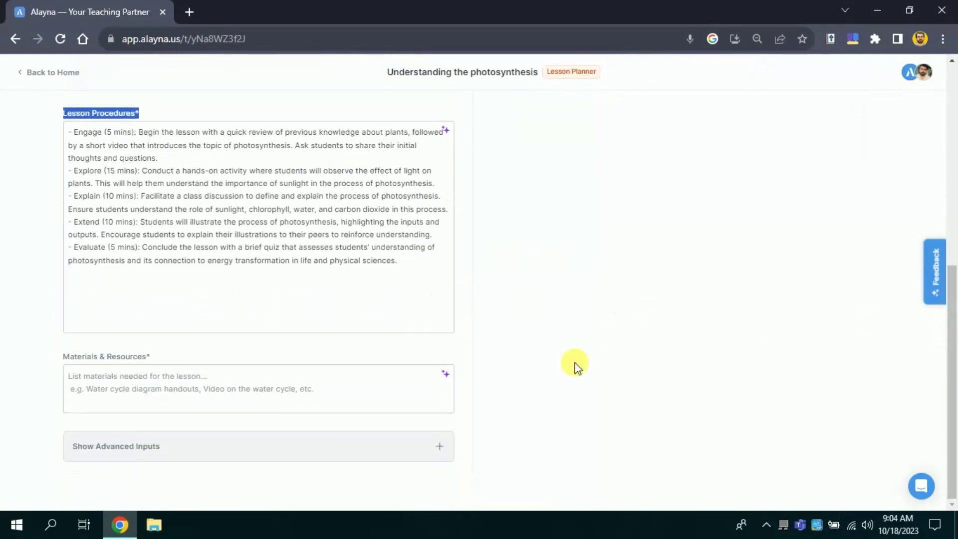
Clear the stray selection and AI-generate the Materials & Resources list.
left_click(152, 361)
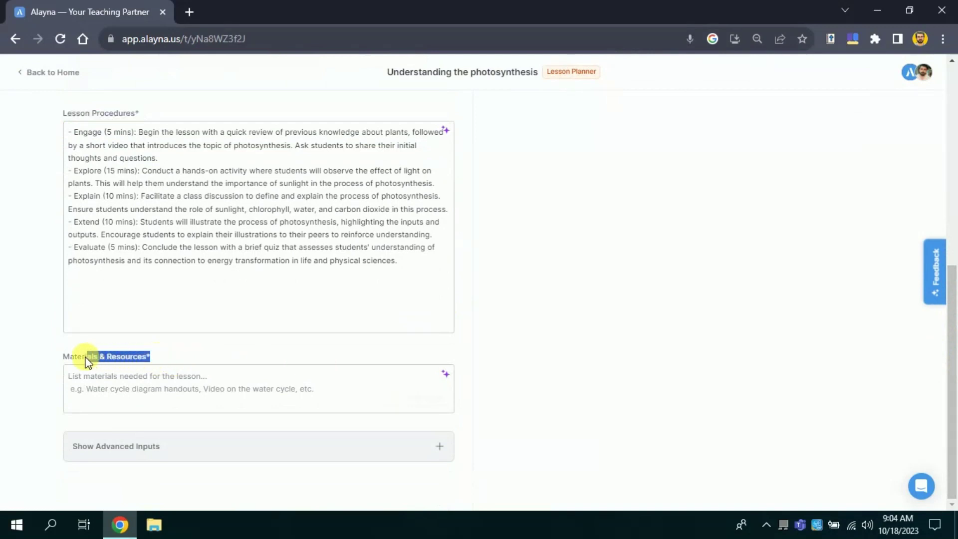
left_click(193, 368)
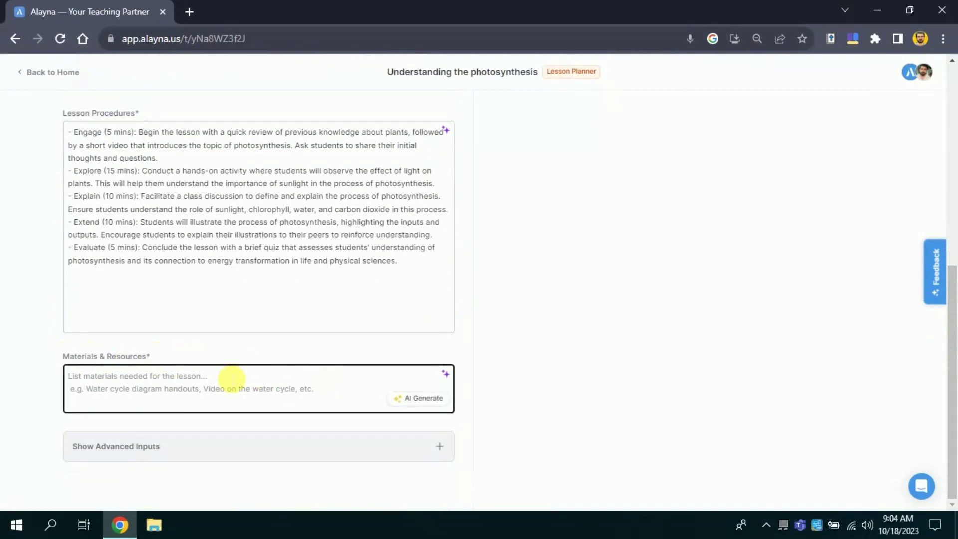
left_click(424, 400)
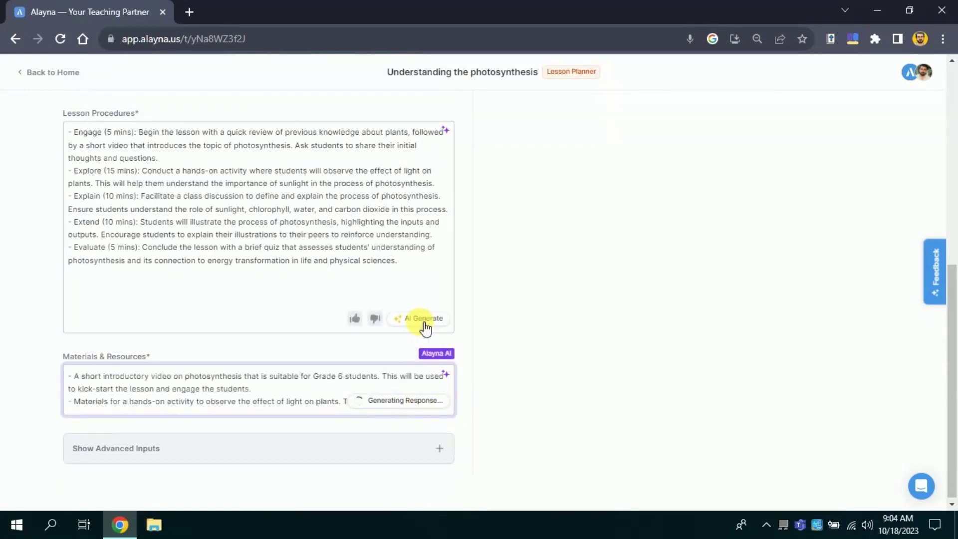
scroll(706, 396, "down", 1)
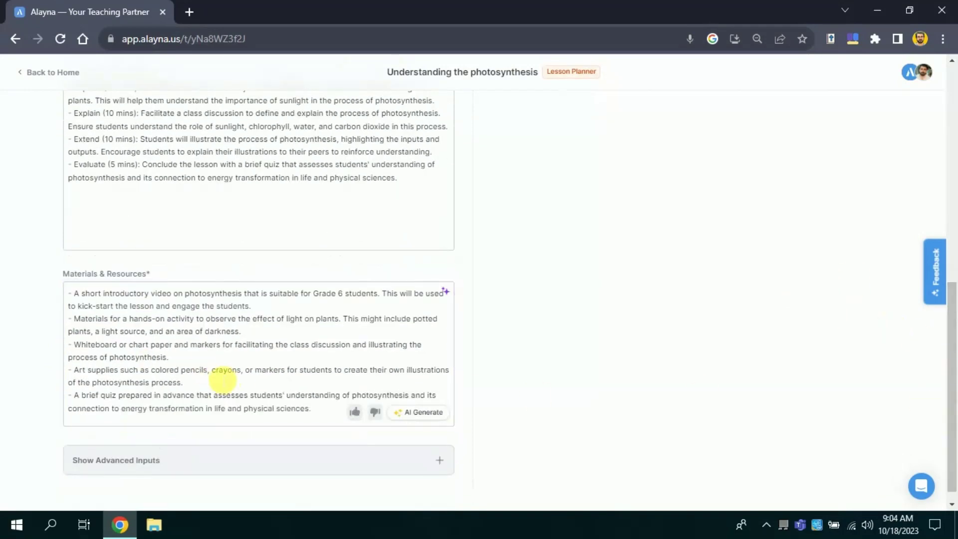
scroll(224, 381, "up", 10)
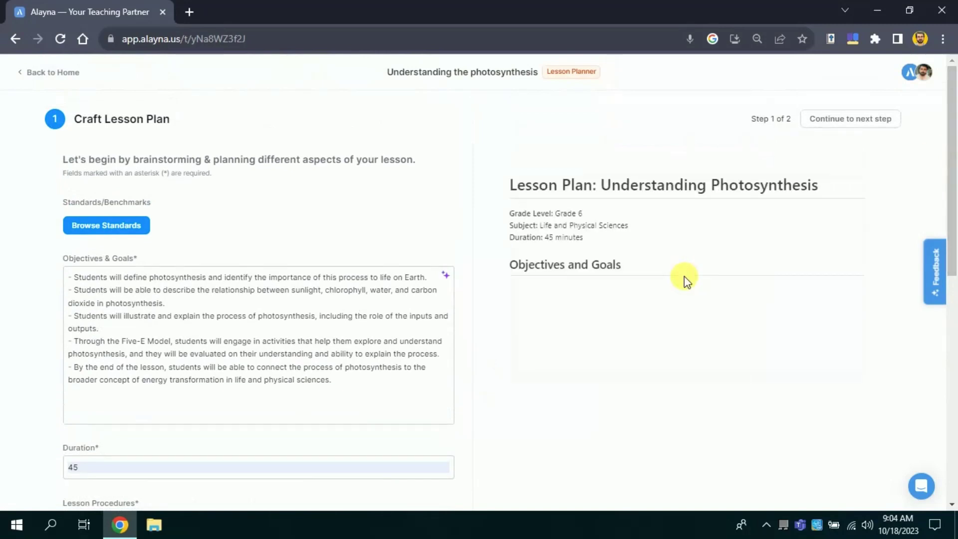
left_click_drag(954, 152, 955, 395)
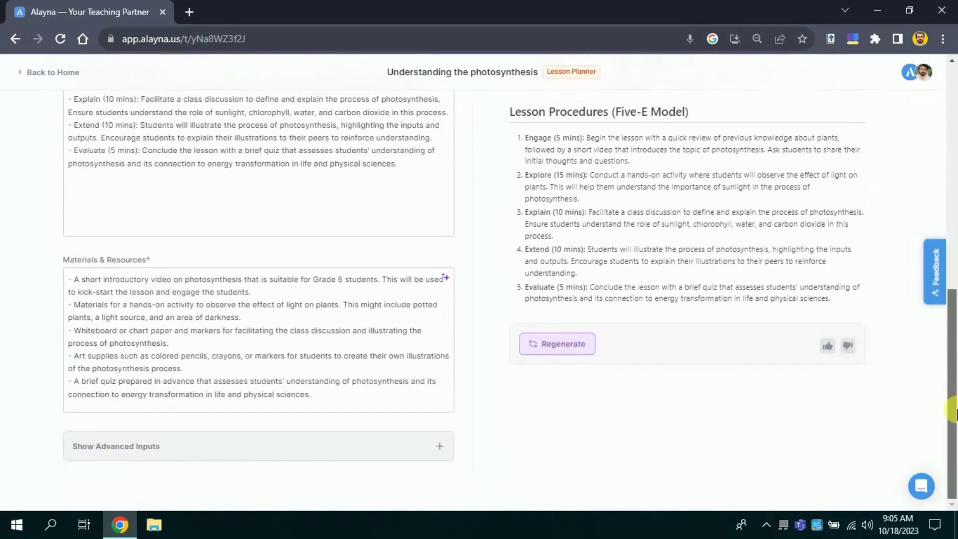
mouse_move(955, 412)
left_mouse_down()
mouse_move(826, 179)
mouse_move(596, 179)
left_mouse_up()
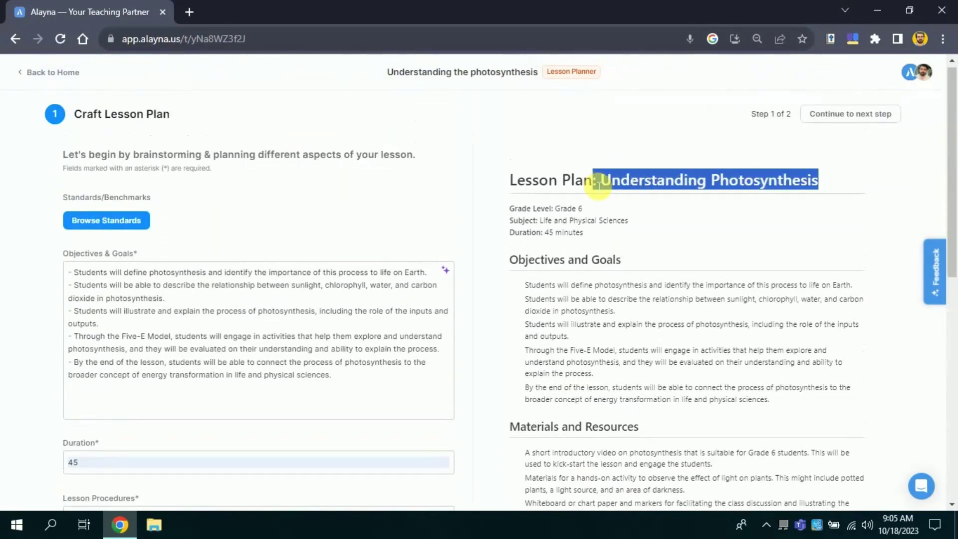
Review the plan preview's subject and Five-E procedures, then continue to AI enhancement.
left_click(577, 207)
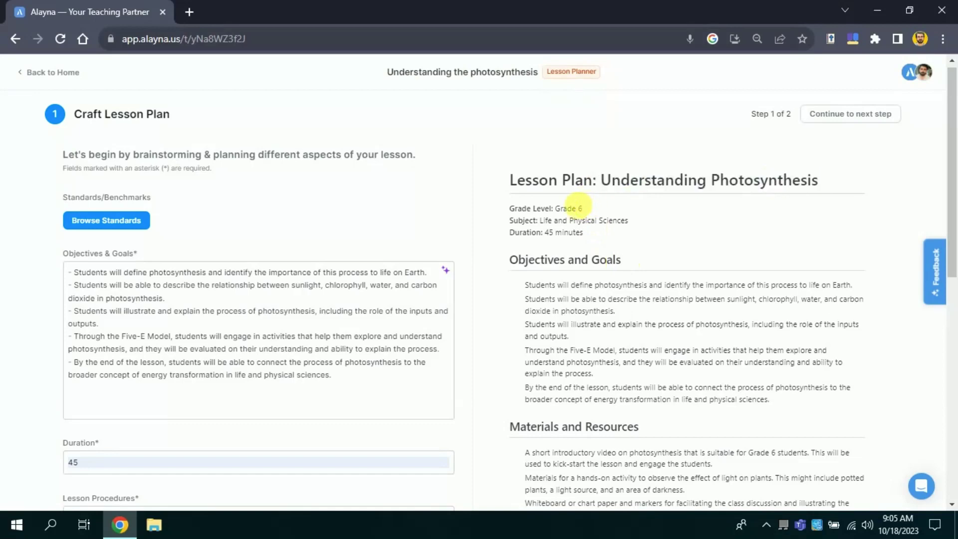
mouse_move(627, 220)
left_mouse_down()
mouse_move(553, 222)
mouse_move(558, 234)
left_mouse_up()
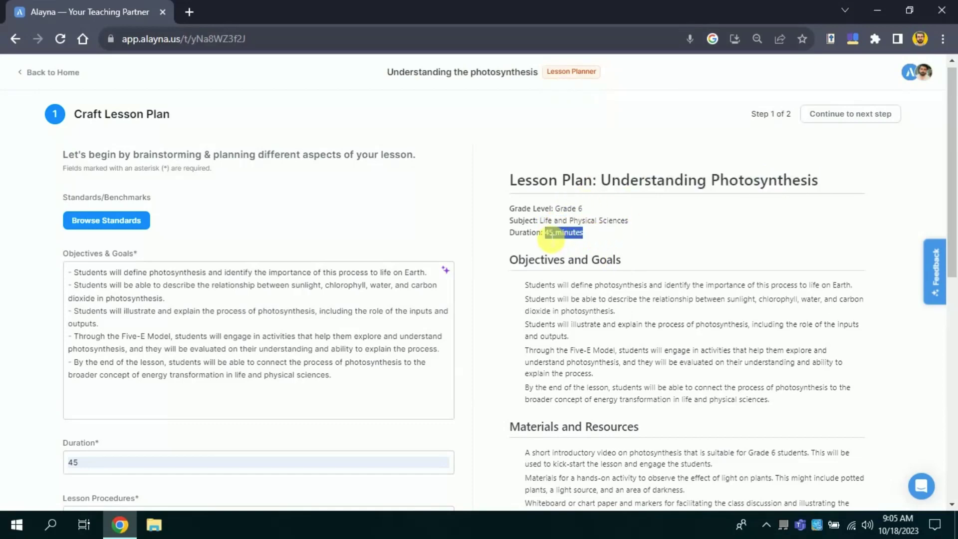
scroll(608, 174, "down", 2)
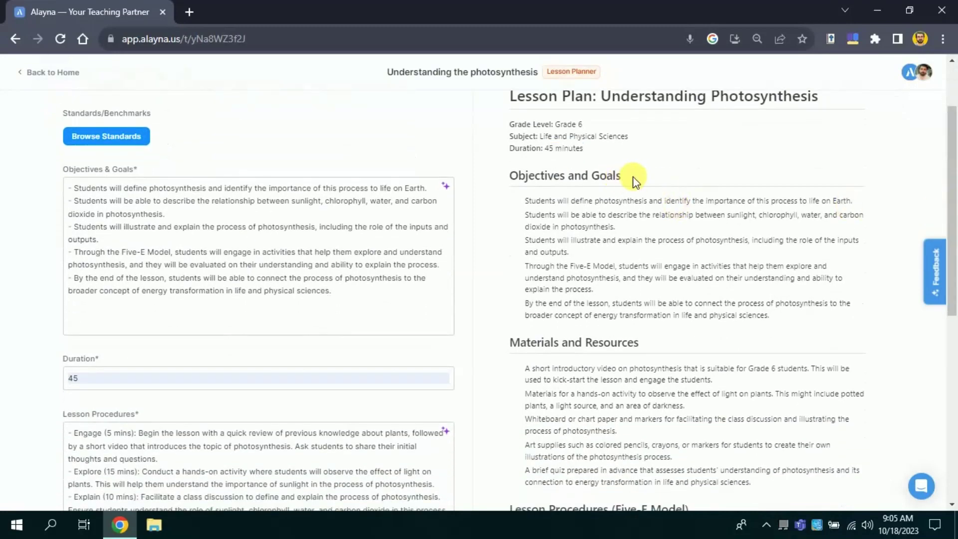
left_click_drag(633, 180, 506, 176)
left_click(582, 218)
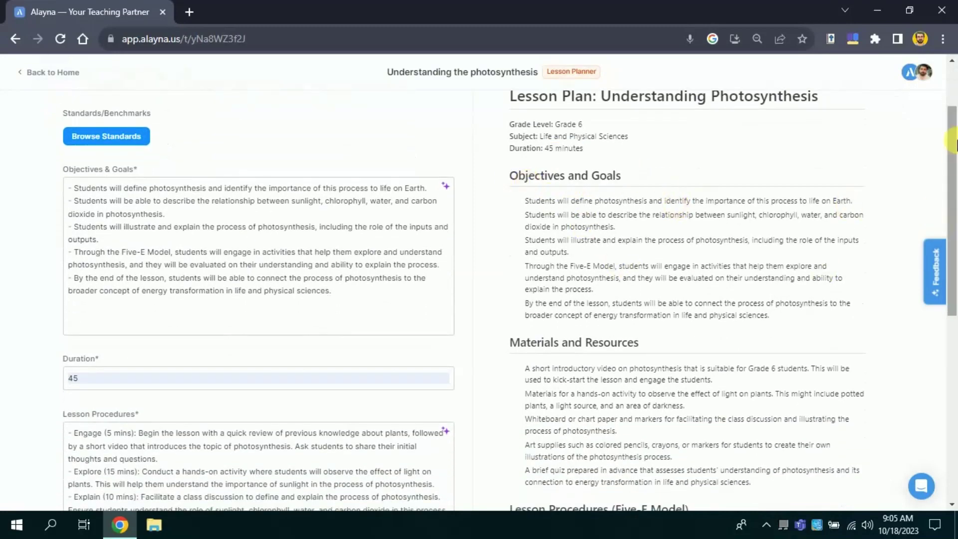
scroll(956, 144, "down", 4)
left_click_drag(643, 200, 509, 200)
scroll(880, 257, "down", 2)
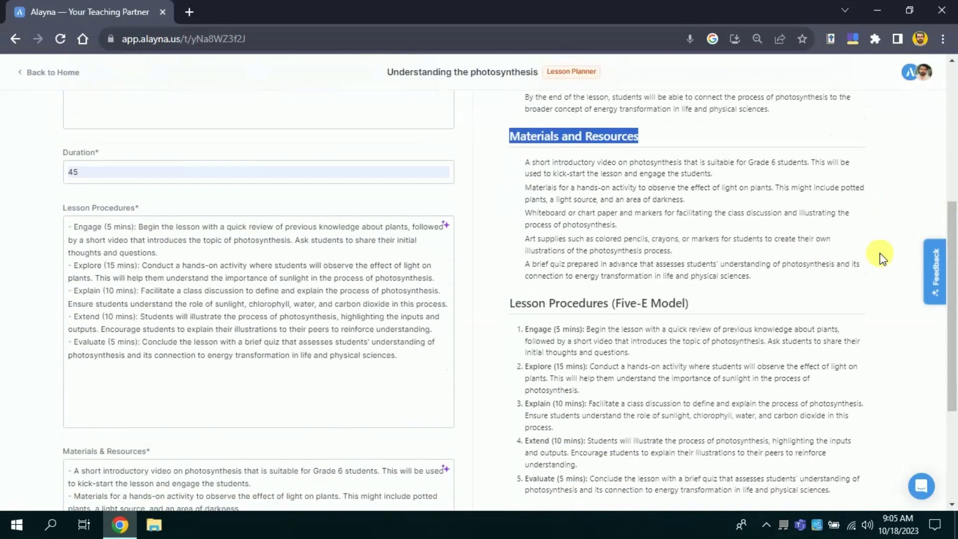
left_click_drag(703, 311, 516, 309)
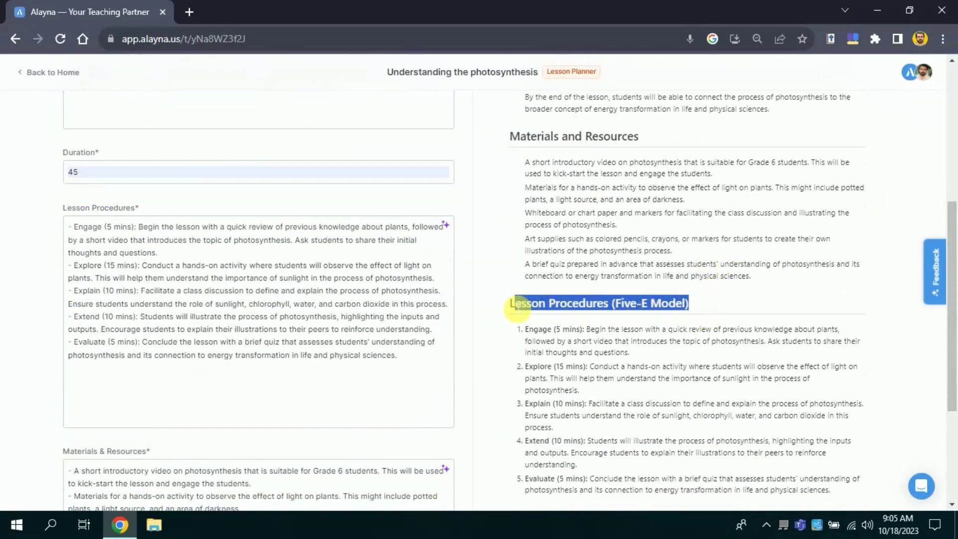
mouse_move(953, 266)
left_mouse_down()
mouse_move(953, 292)
mouse_move(953, 124)
left_mouse_up()
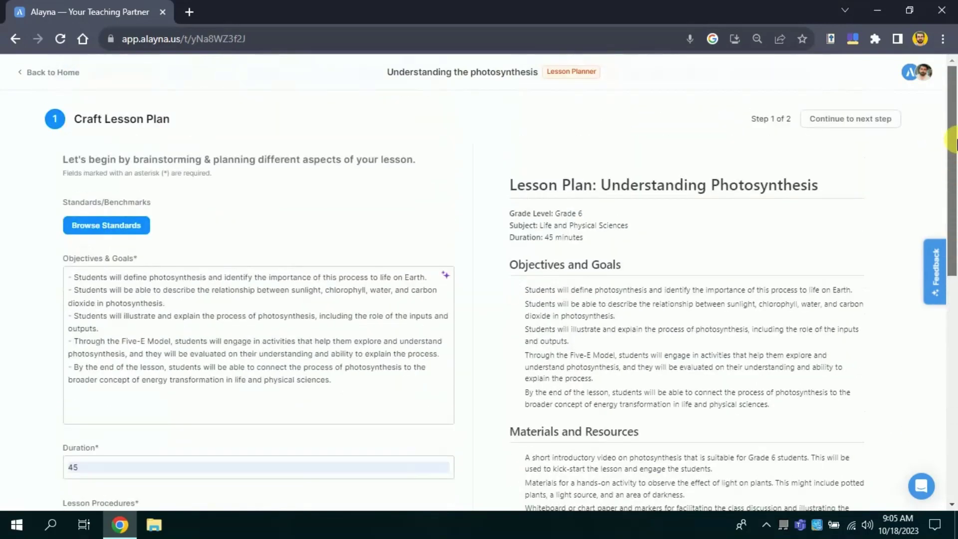
left_click(860, 124)
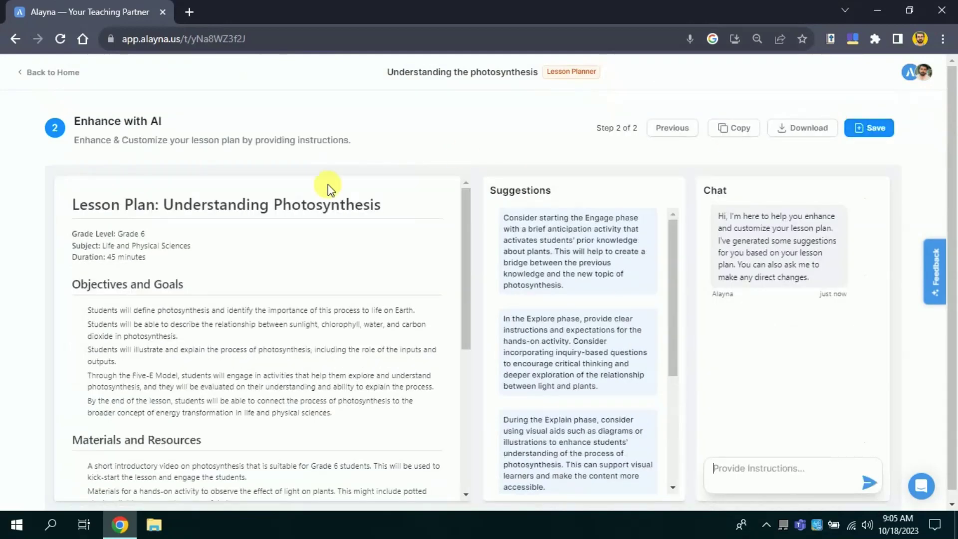
Review the finished plan title and the phase-by-phase suggestions.
left_click_drag(379, 207, 196, 216)
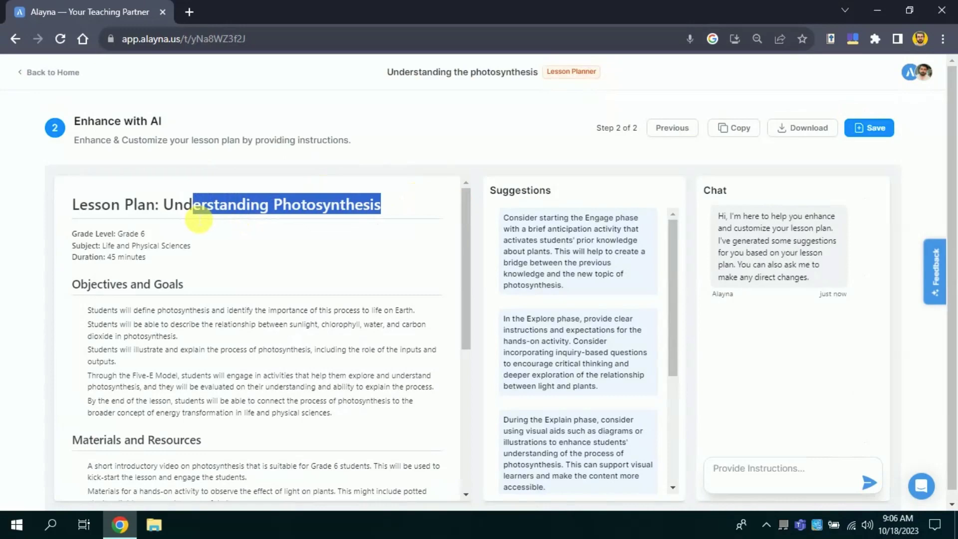
mouse_move(464, 213)
left_mouse_down()
mouse_move(459, 276)
mouse_move(520, 185)
mouse_move(512, 193)
left_mouse_up()
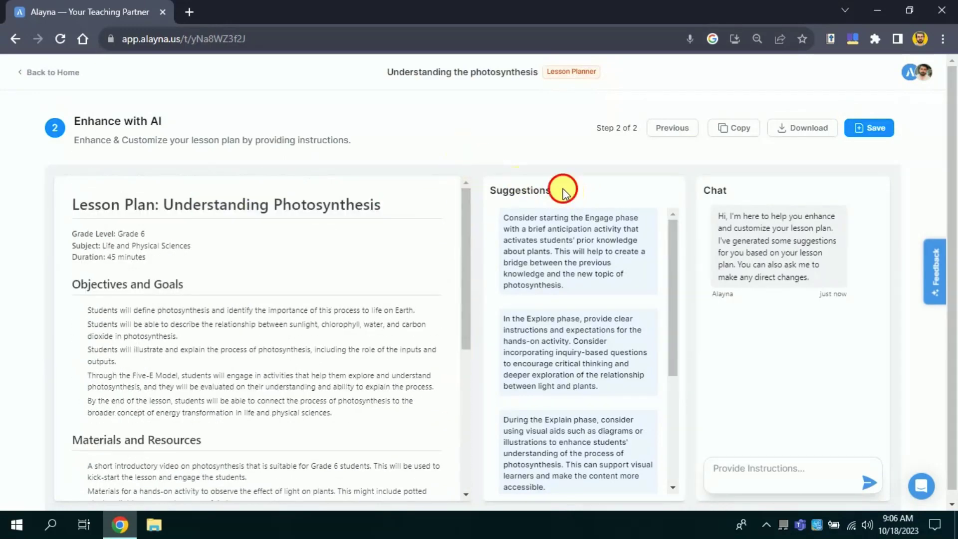
left_click(540, 197)
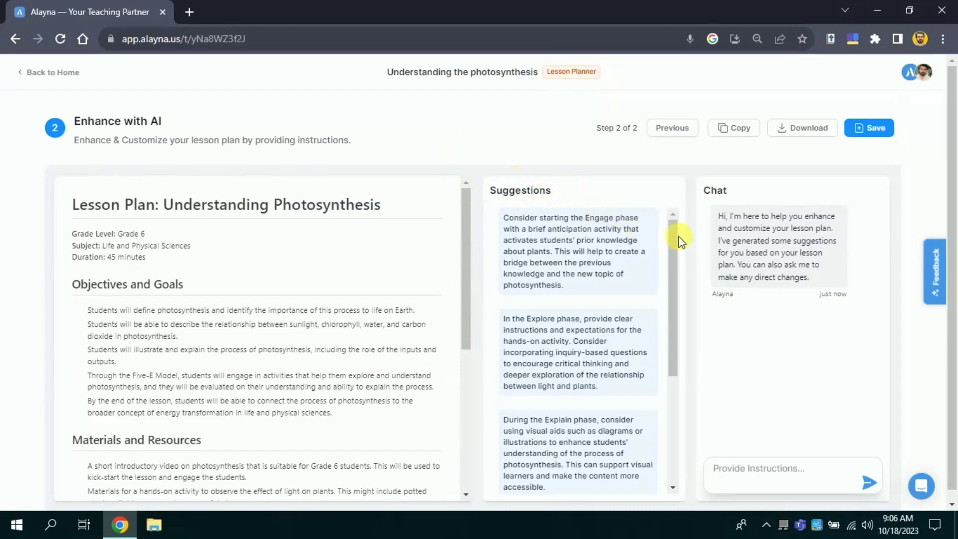
left_click_drag(680, 240, 650, 374)
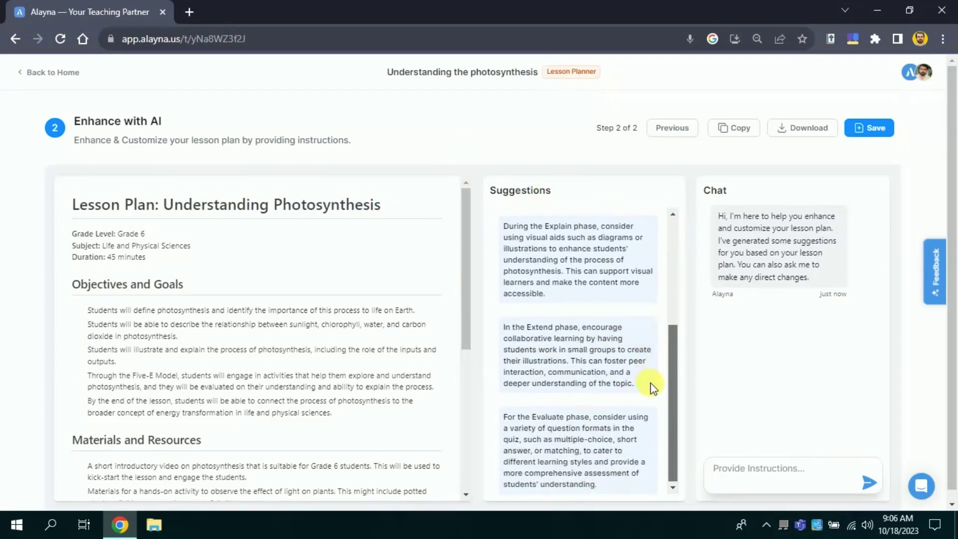
scroll(653, 209, "up", 3)
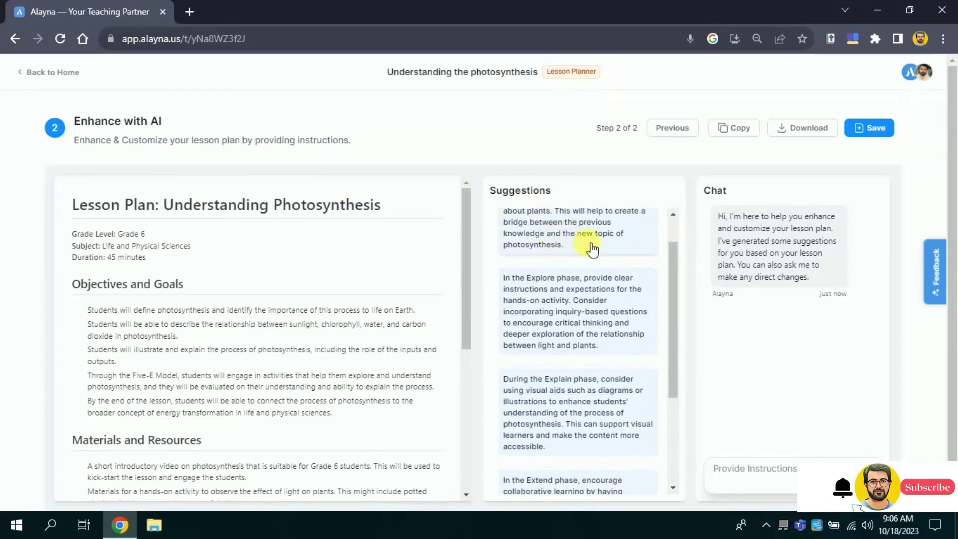
left_click(672, 327)
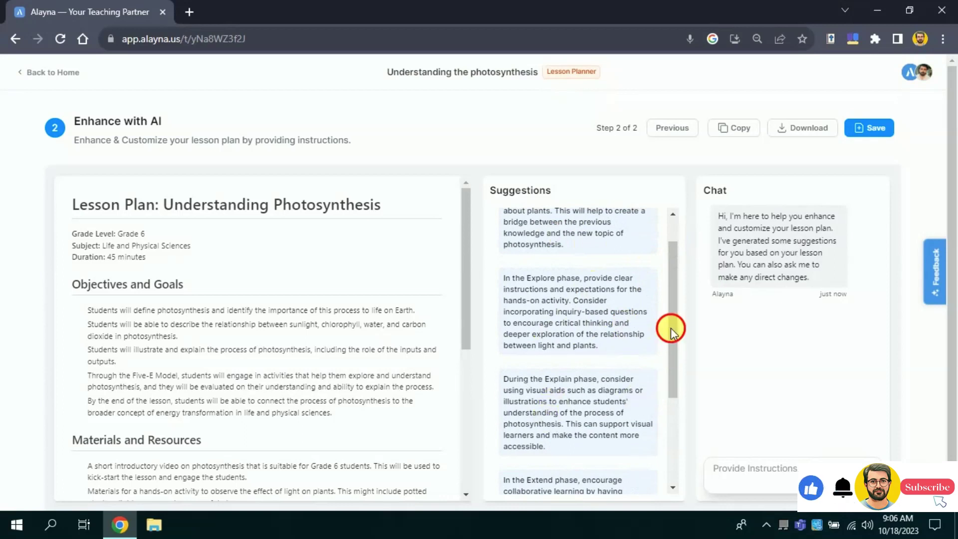
left_click_drag(671, 328, 667, 432)
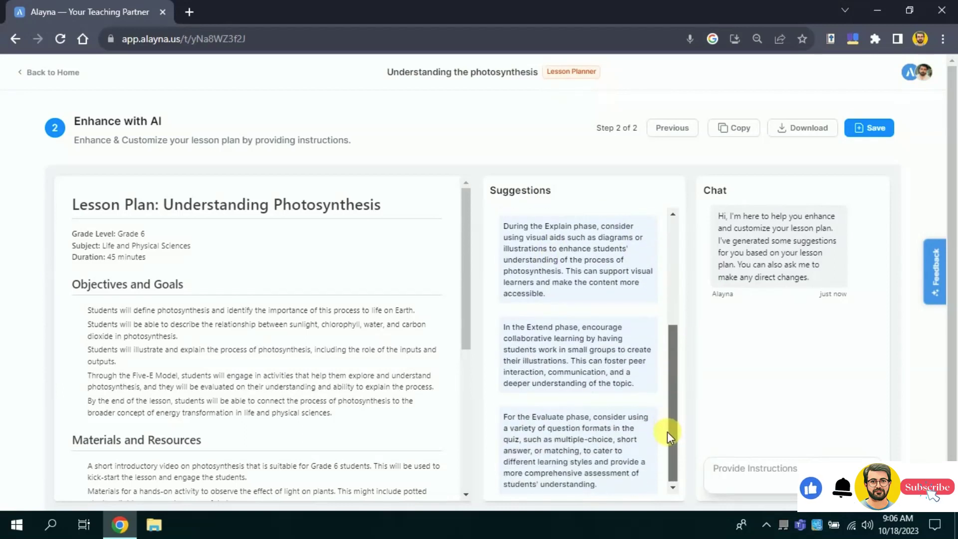
Apply the Evaluate phase suggestion and accept the varied quiz rewrite.
left_click(555, 431)
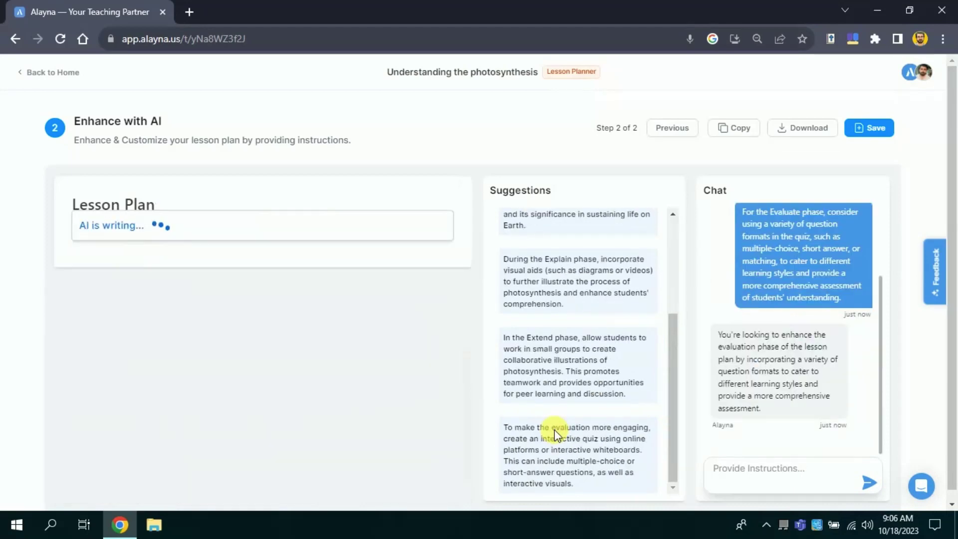
scroll(180, 301, "down", 1)
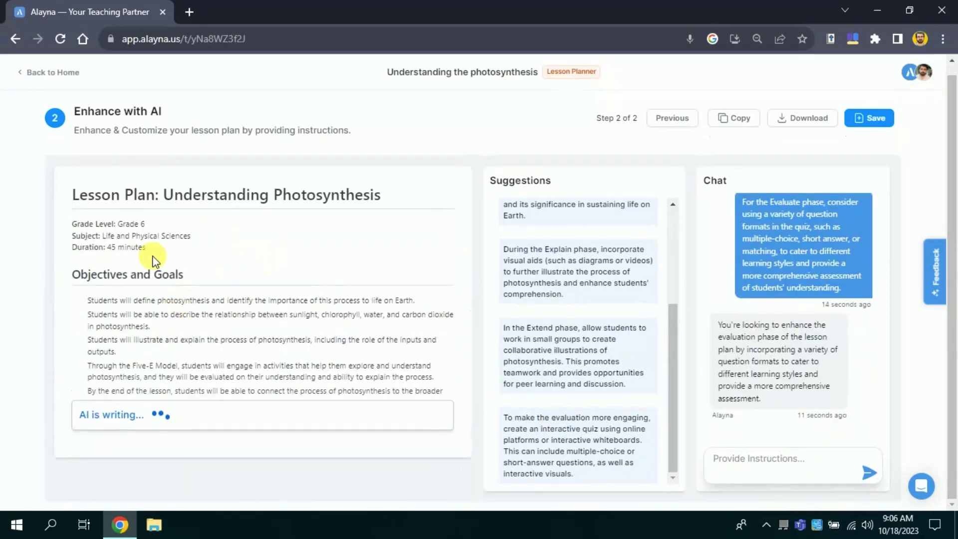
left_click_drag(460, 242, 463, 318)
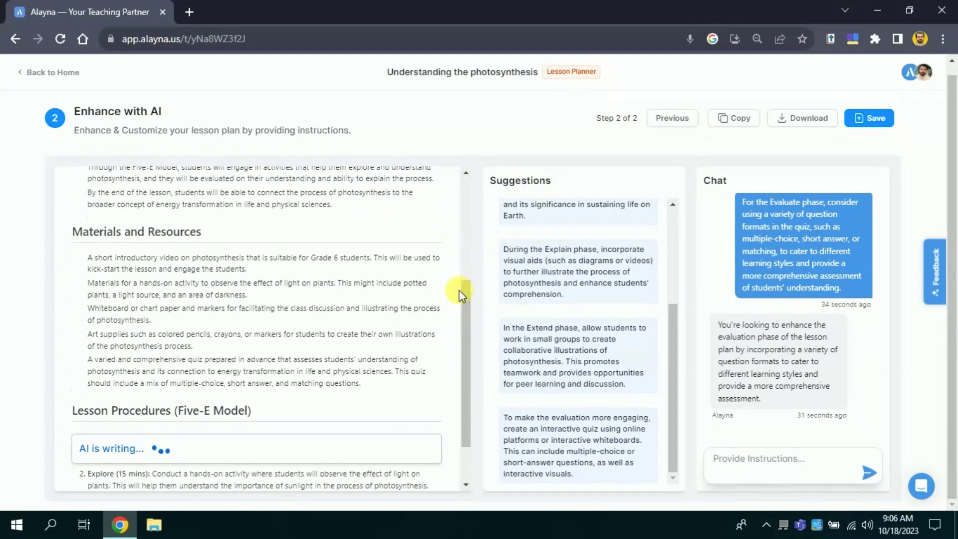
scroll(299, 328, "down", 2)
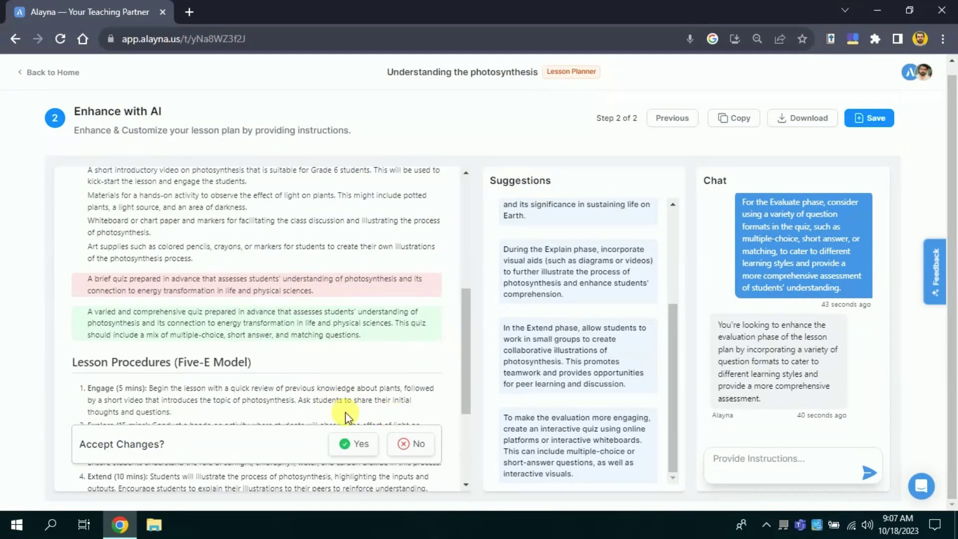
left_click(357, 444)
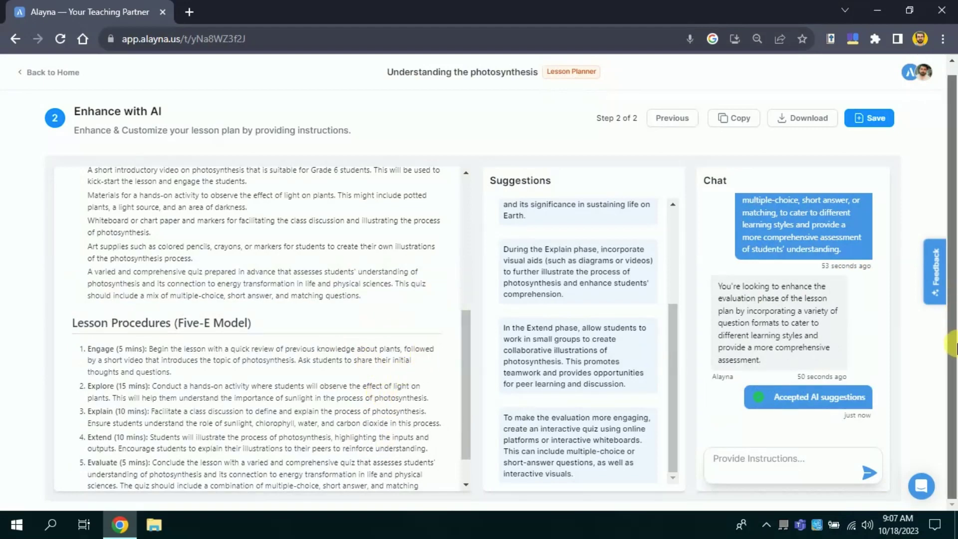
scroll(955, 356, "up", 1)
Copy the enhanced plan, download it as a two-page PDF, and close the PDF tab.
left_click(745, 141)
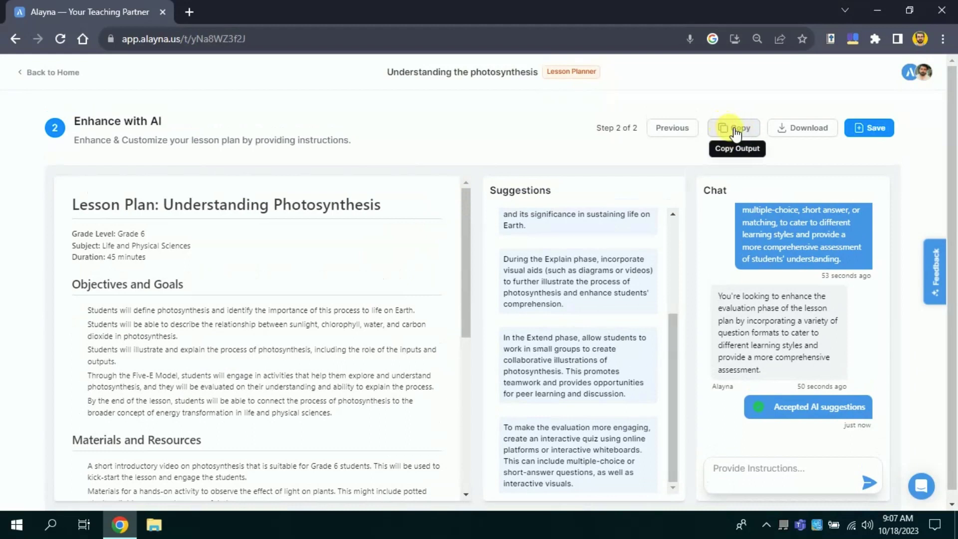
left_click(736, 132)
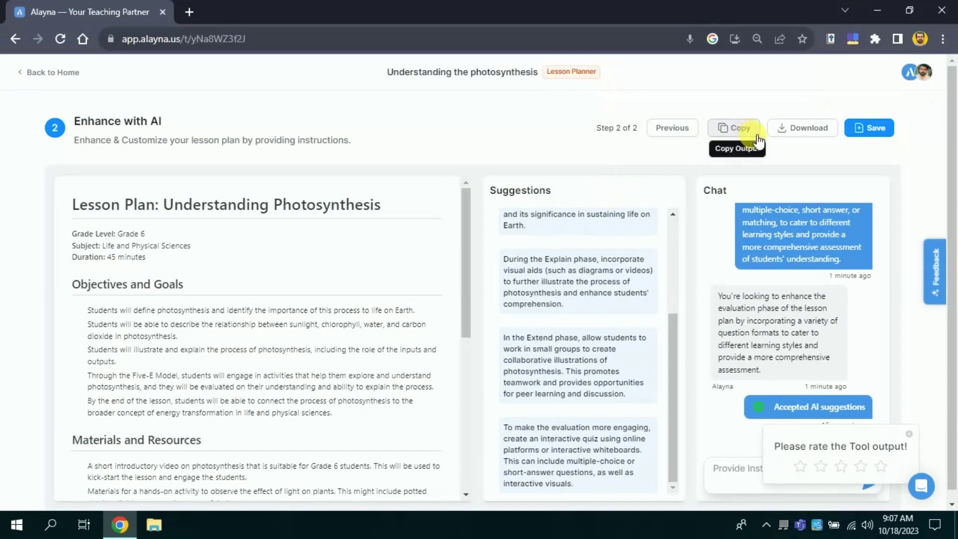
left_click(808, 129)
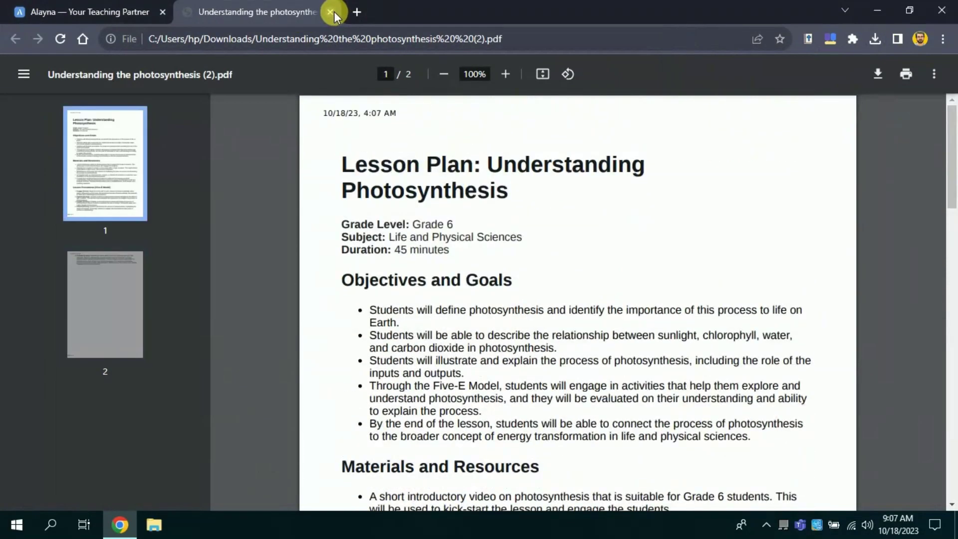
left_click(330, 12)
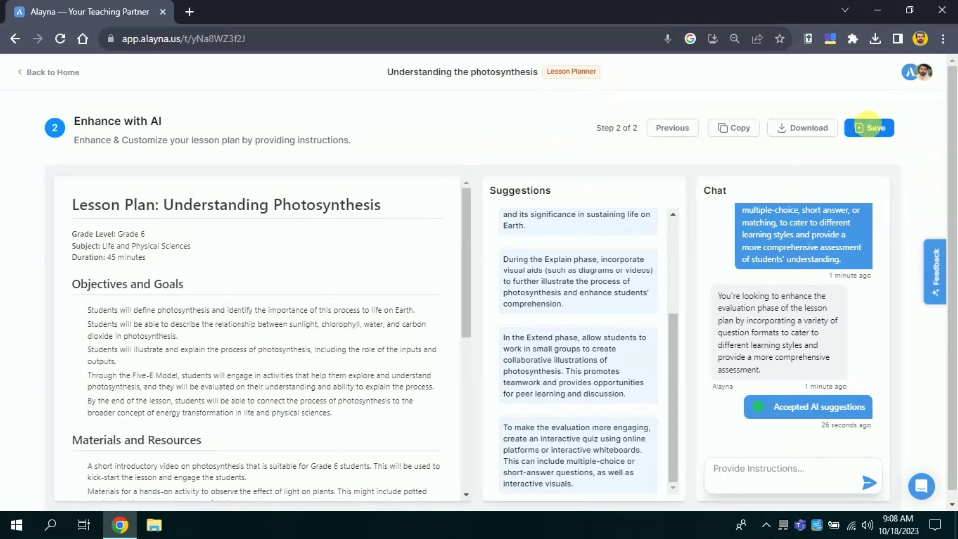
Save the plan as a document to the Gurrutech team drive and return to Tools.
left_click(870, 127)
left_click(211, 155)
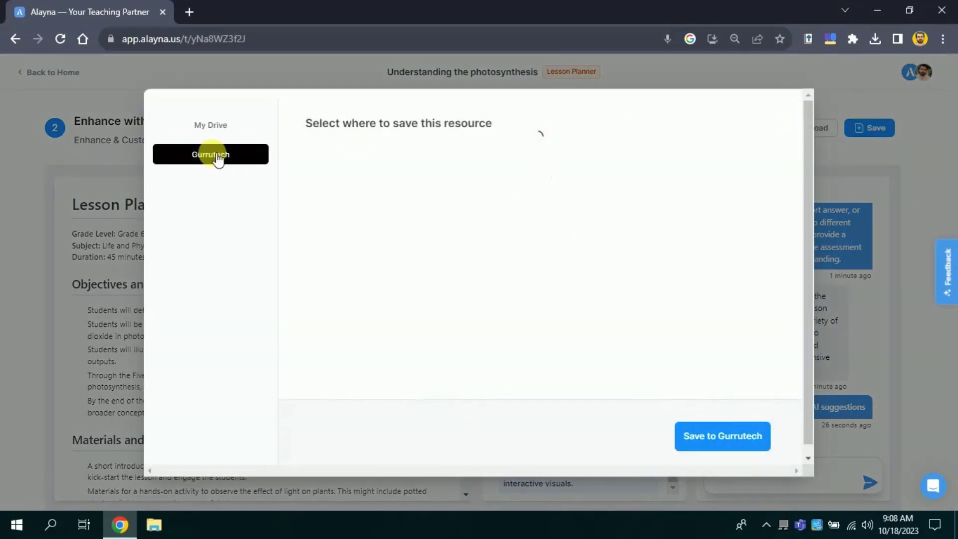
left_click(734, 437)
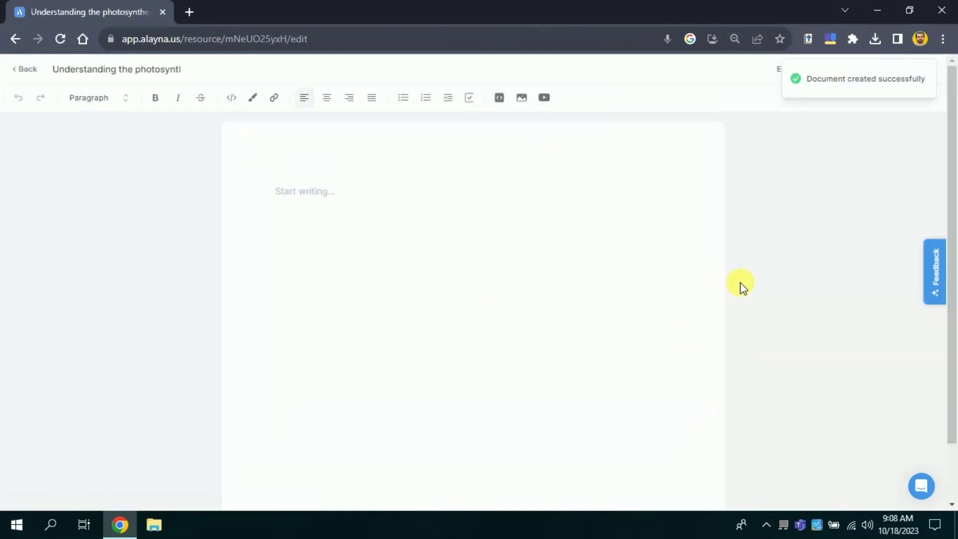
left_click_drag(953, 183, 940, 161)
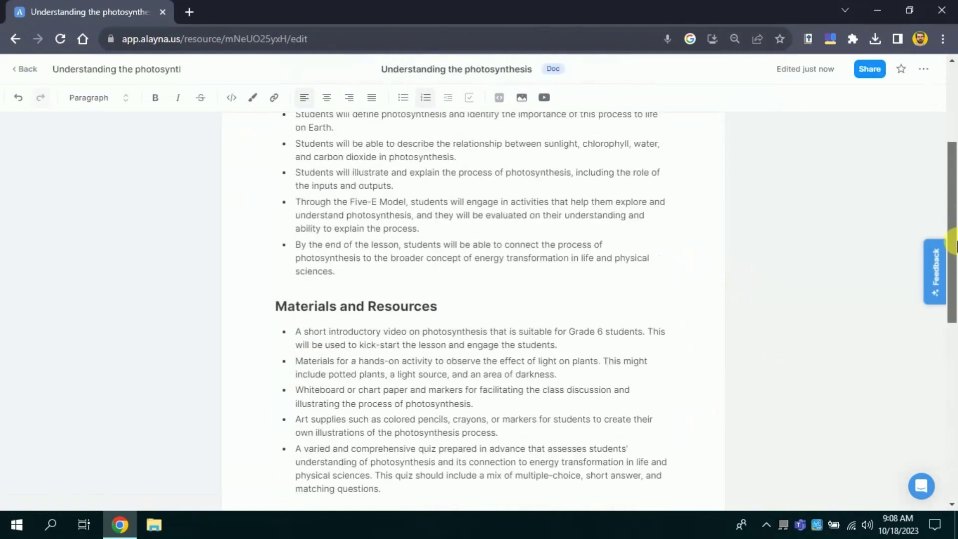
key("alt+Left")
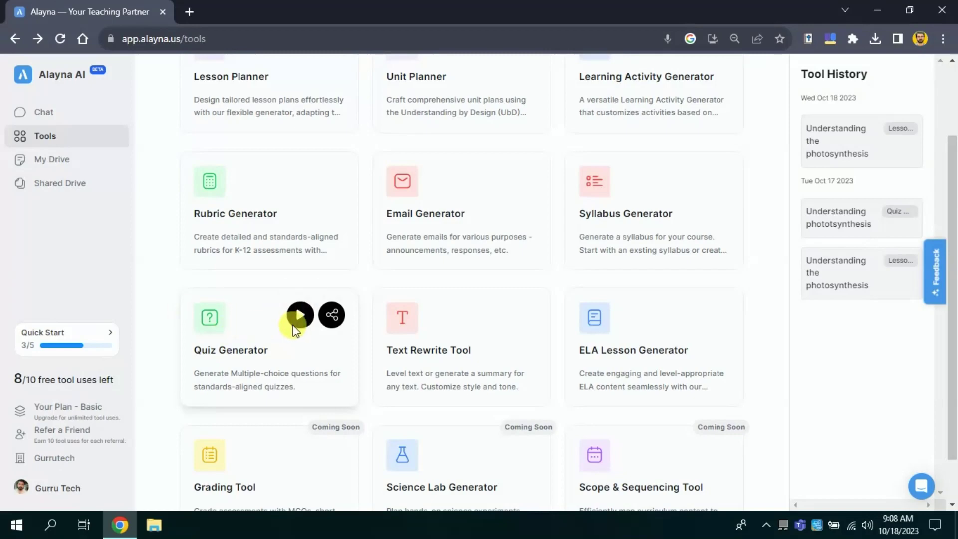
In Quiz Generator, use the suggested topic 'Understanding phototsynthesis'.
left_click(301, 315)
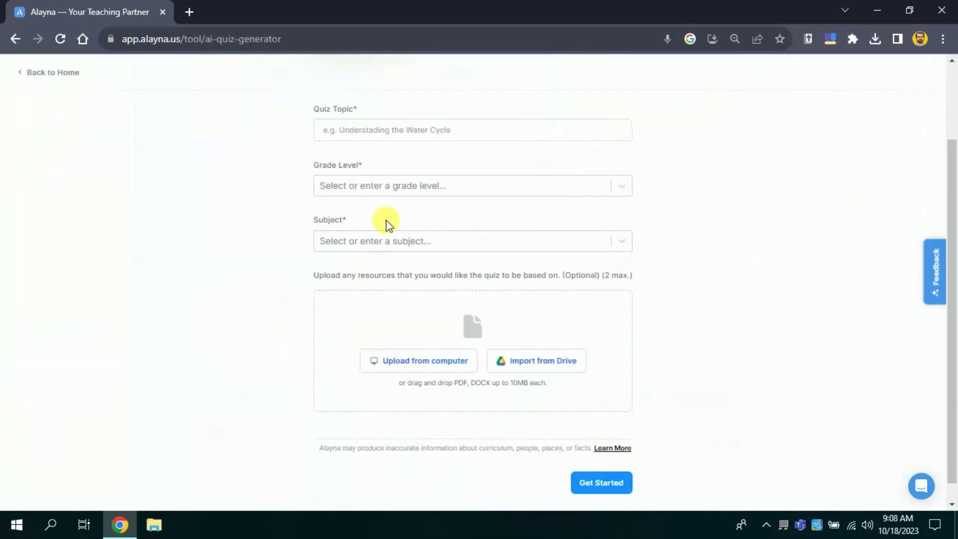
scroll(938, 213, "up", 2)
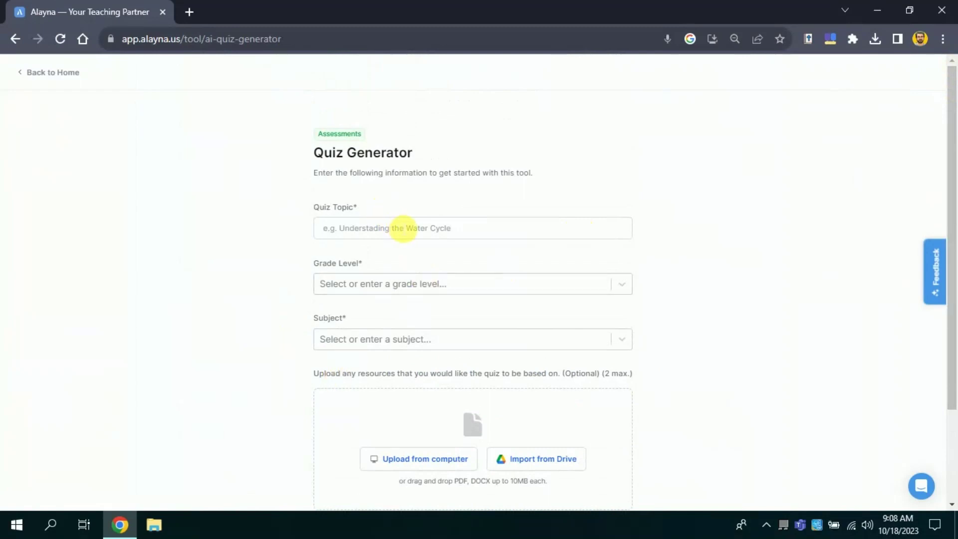
left_click(403, 228)
left_click_drag(440, 142, 317, 161)
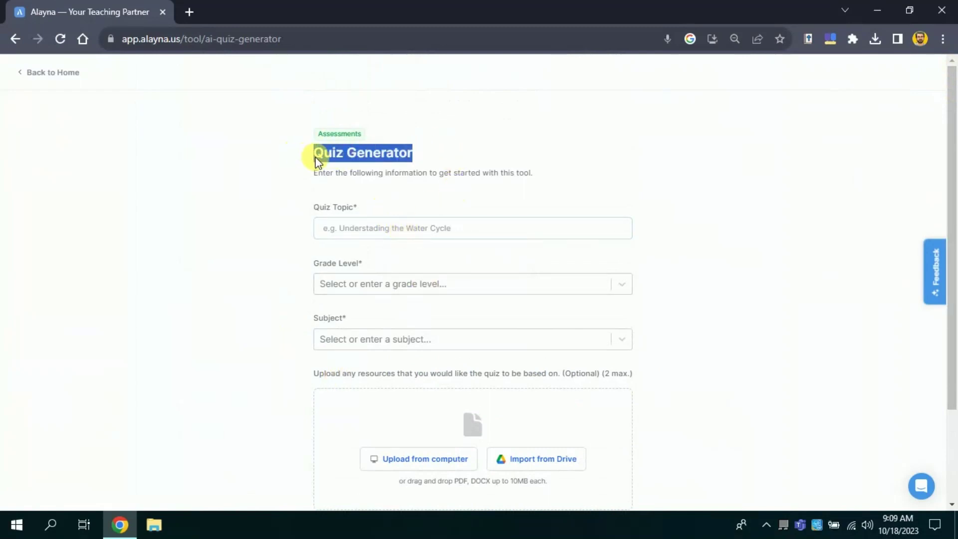
left_click(405, 202)
left_click(416, 229)
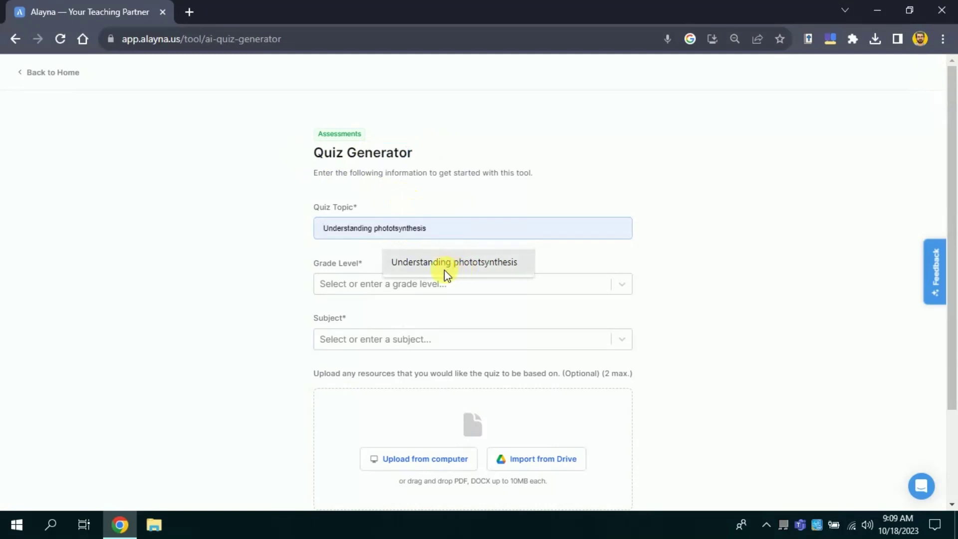
left_click(476, 266)
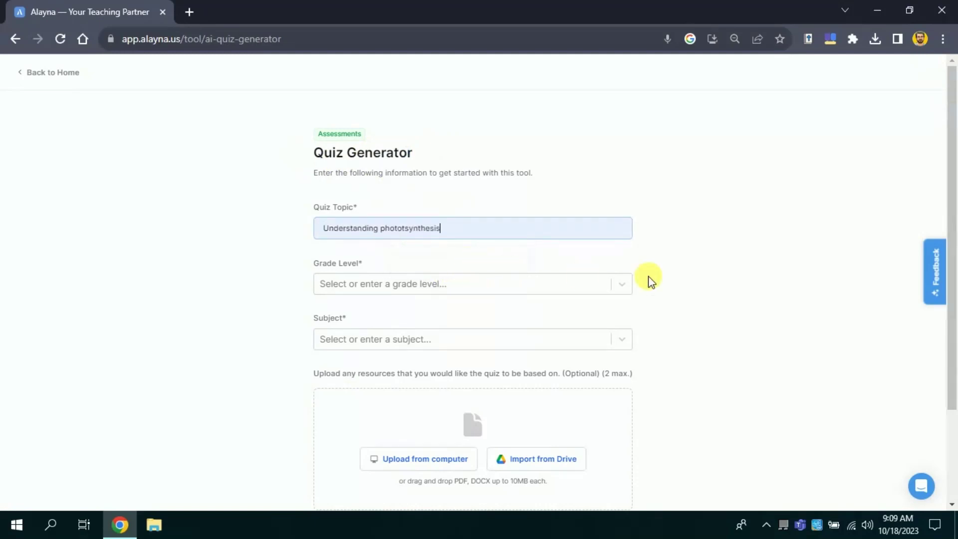
scroll(689, 273, "down", 1)
Set the quiz's Grade Level to Grade 6 and Subject to Life and physical sciences.
left_click(479, 247)
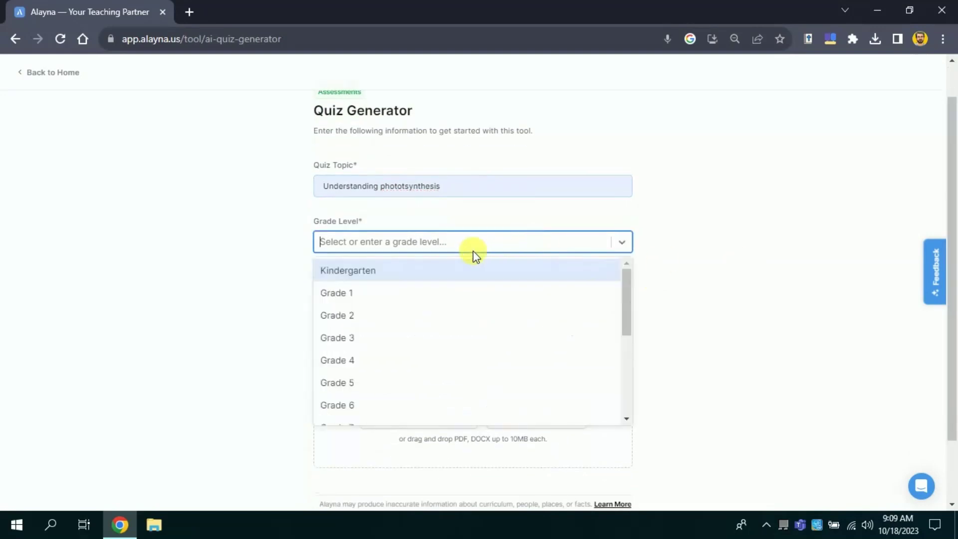
scroll(633, 308, "down", 2)
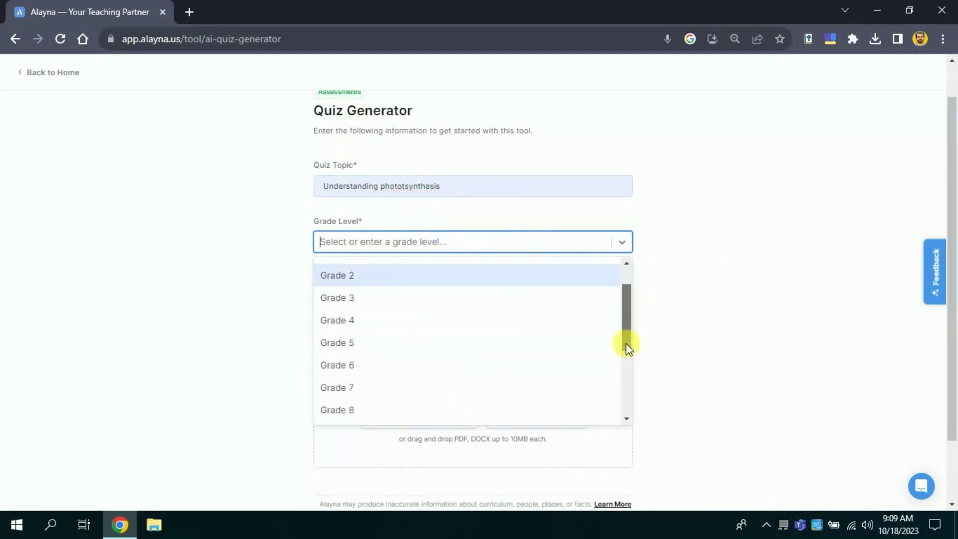
left_click(398, 351)
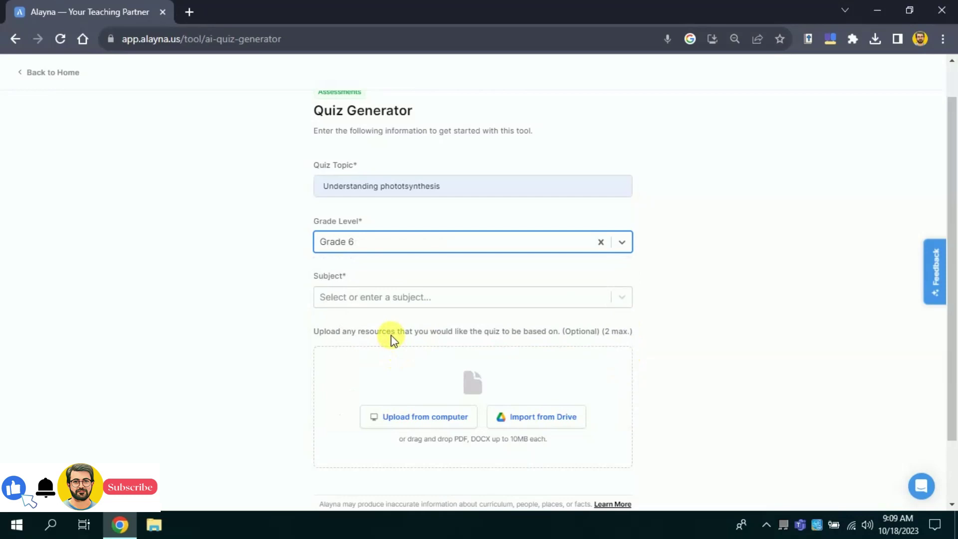
left_click(464, 302)
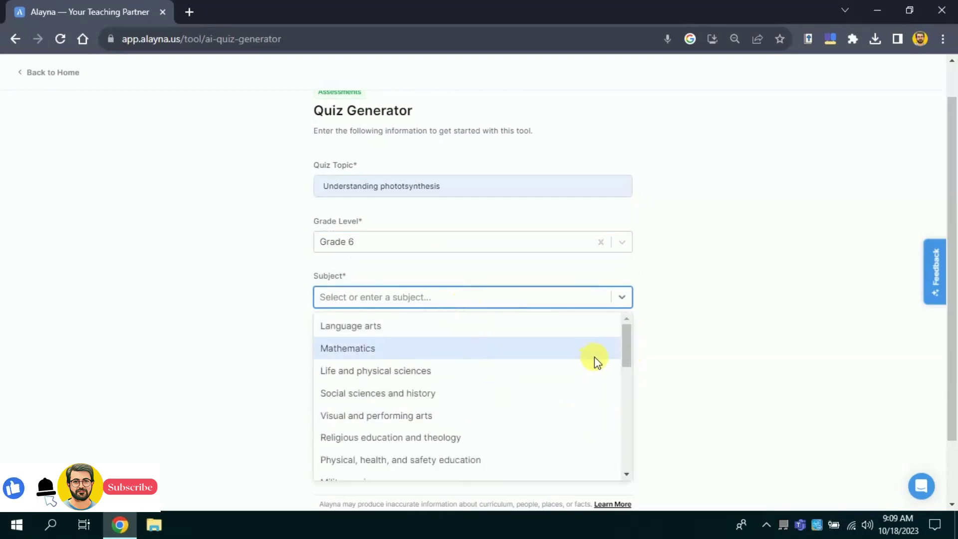
scroll(627, 378, "down", 2)
scroll(633, 346, "up", 2)
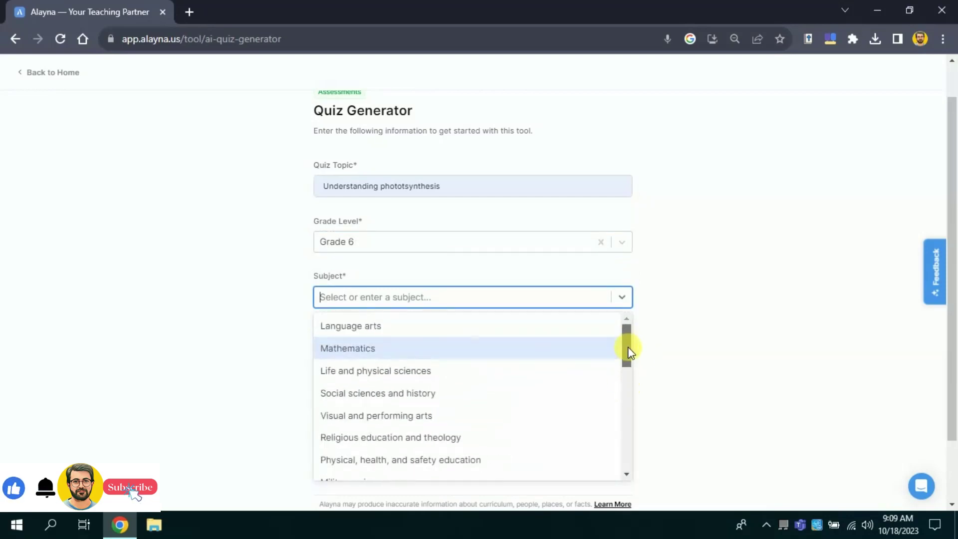
left_click(432, 363)
scroll(952, 266, "down", 1)
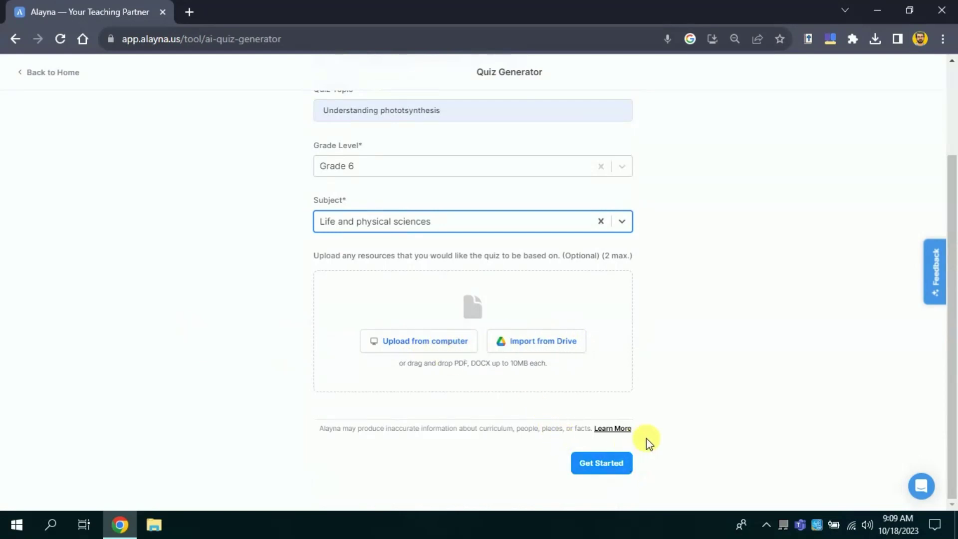
Start the quiz form and have AI write the content to be covered.
left_click(603, 465)
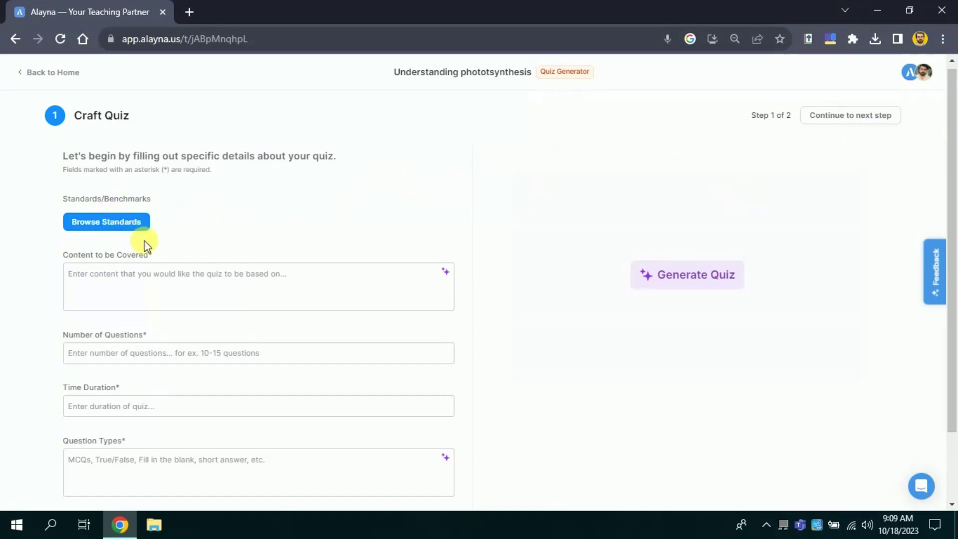
left_click_drag(153, 255, 85, 257)
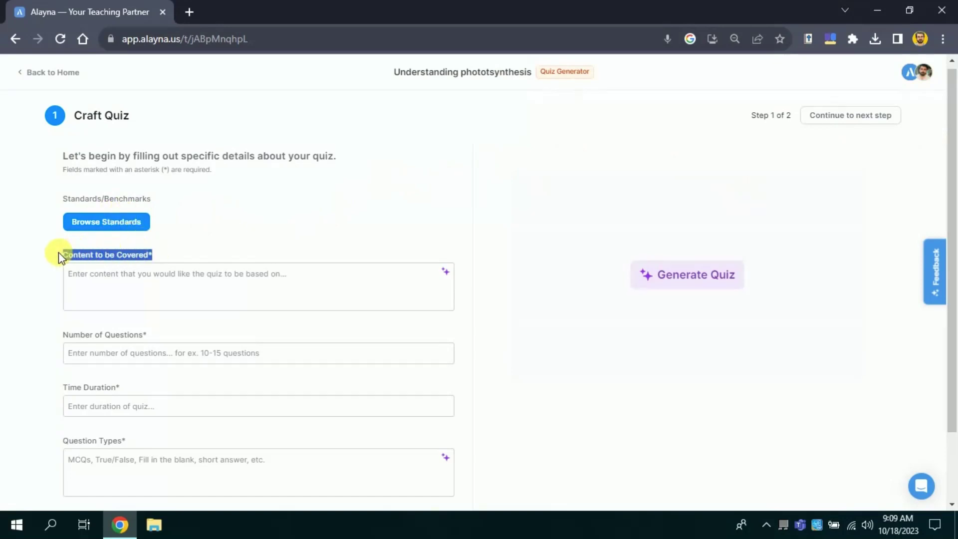
mouse_move(259, 287)
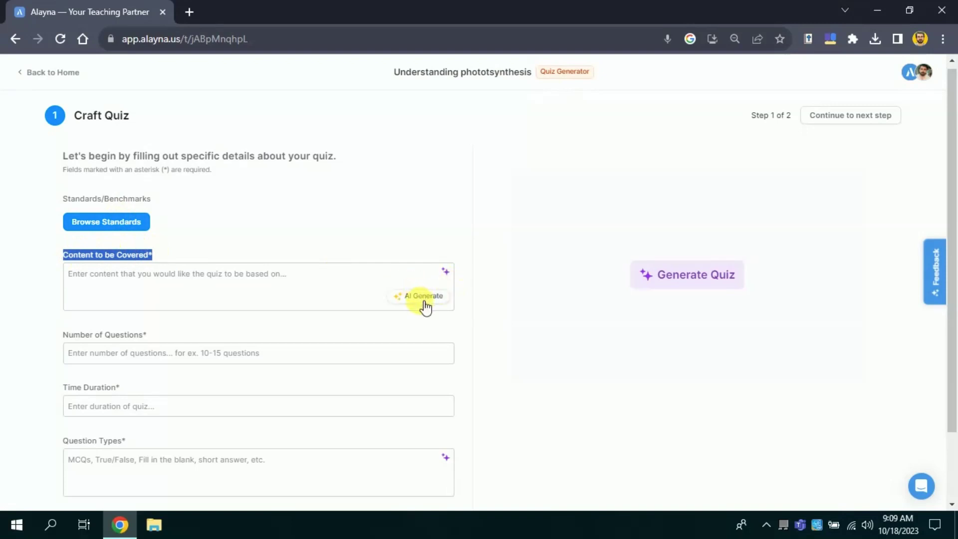
left_click(424, 299)
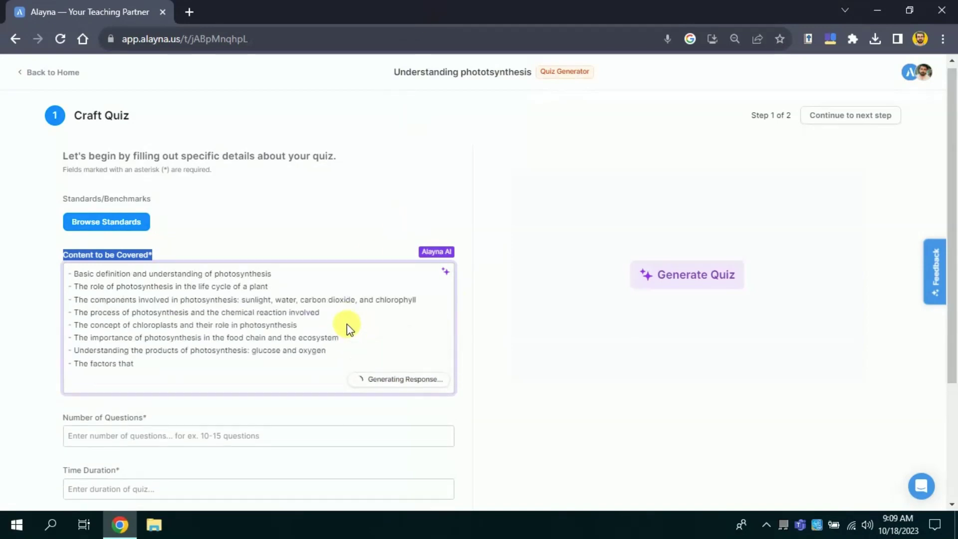
left_click_drag(954, 150, 956, 234)
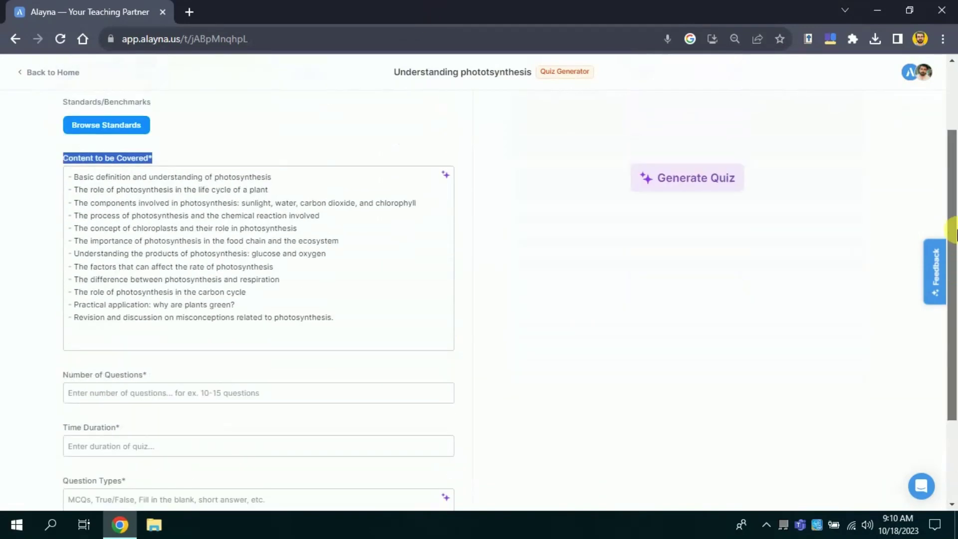
scroll(247, 300, "up", 1)
scroll(248, 314, "down", 1)
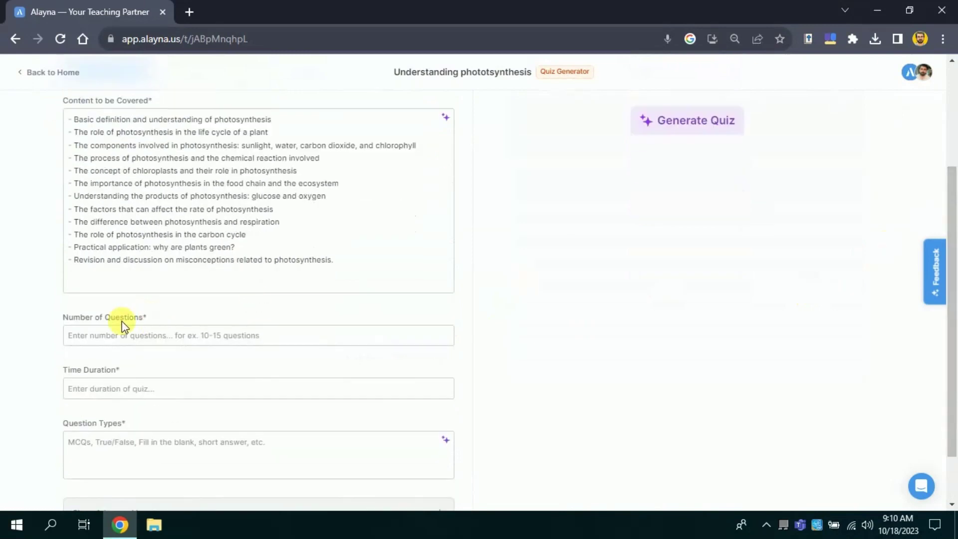
Set 10 questions and a 15-minute duration, and have AI suggest question types.
left_click(146, 346)
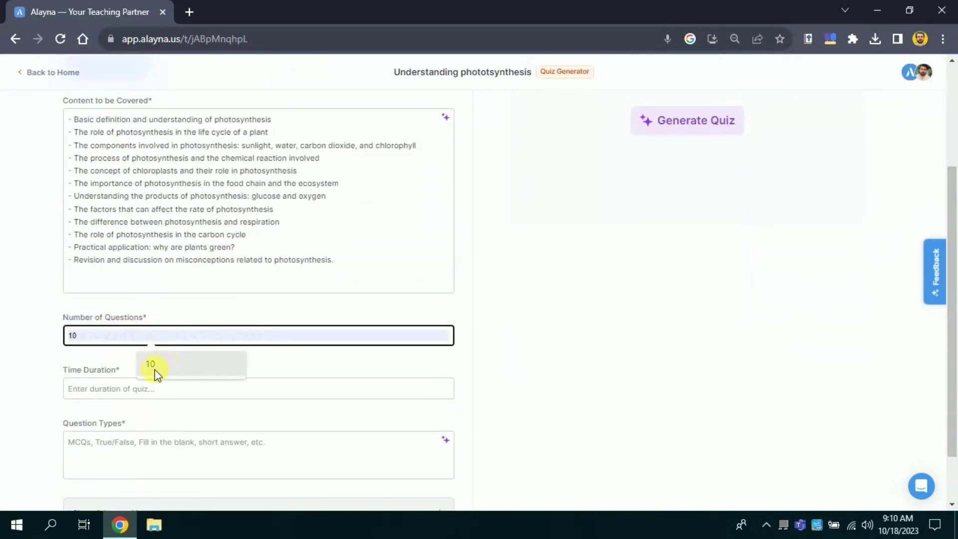
left_click(153, 367)
scroll(749, 314, "down", 1)
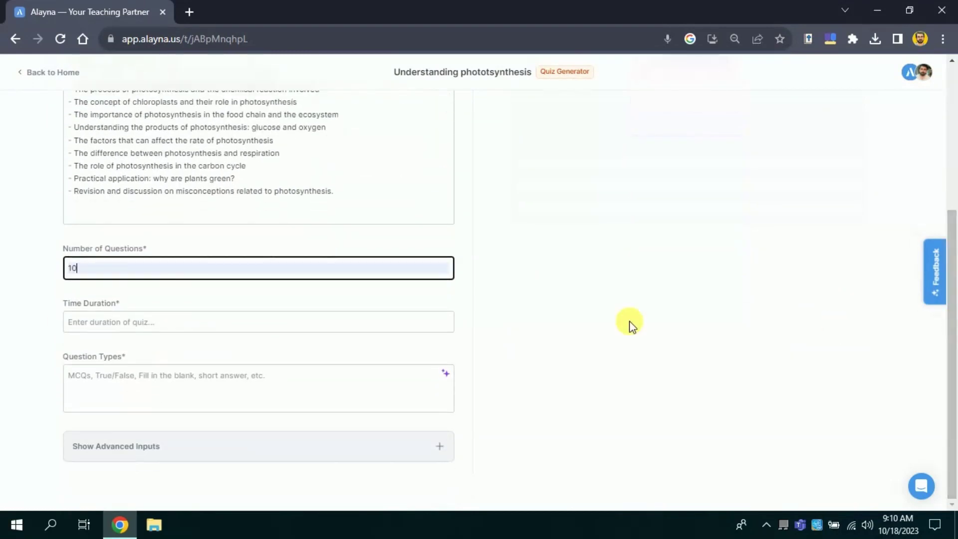
left_click(234, 325)
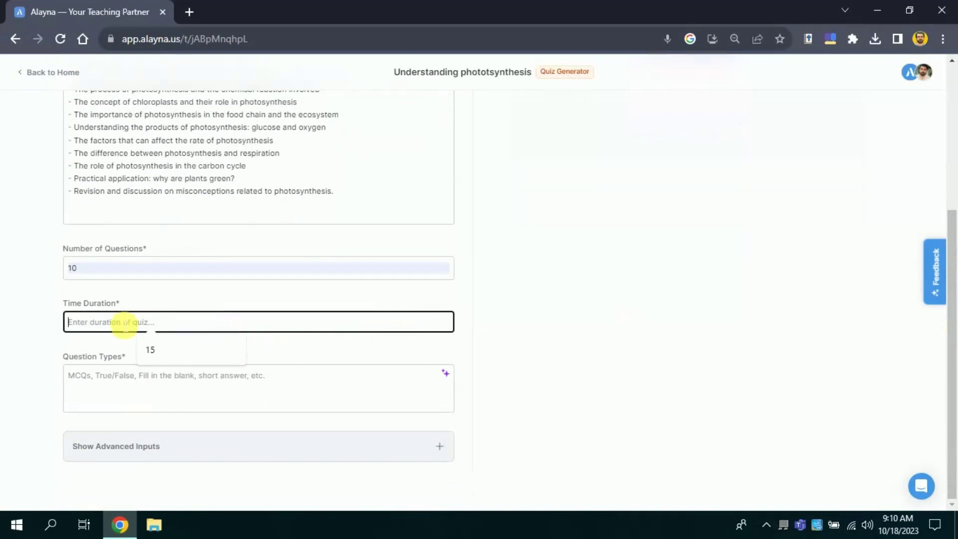
triple_click(42, 309)
left_click(113, 323)
left_click(157, 347)
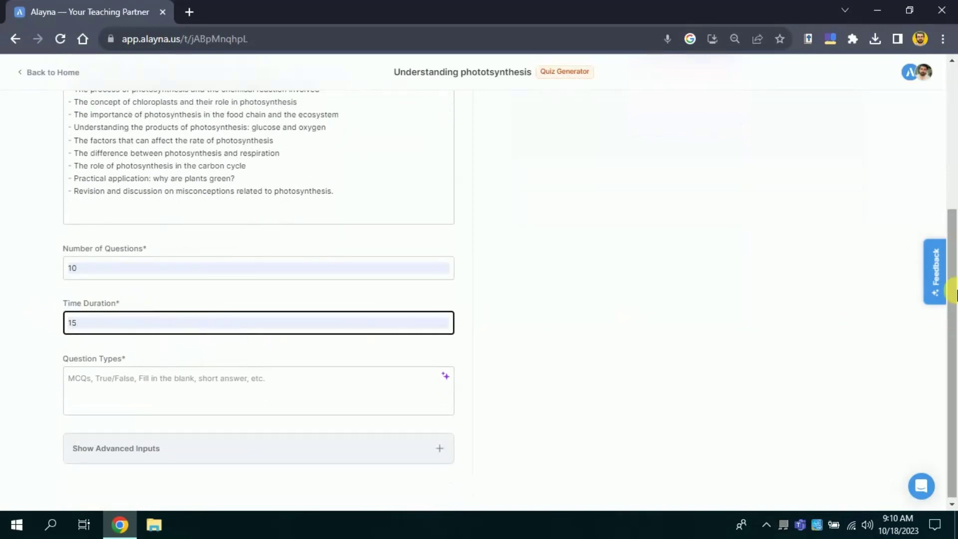
left_click(435, 399)
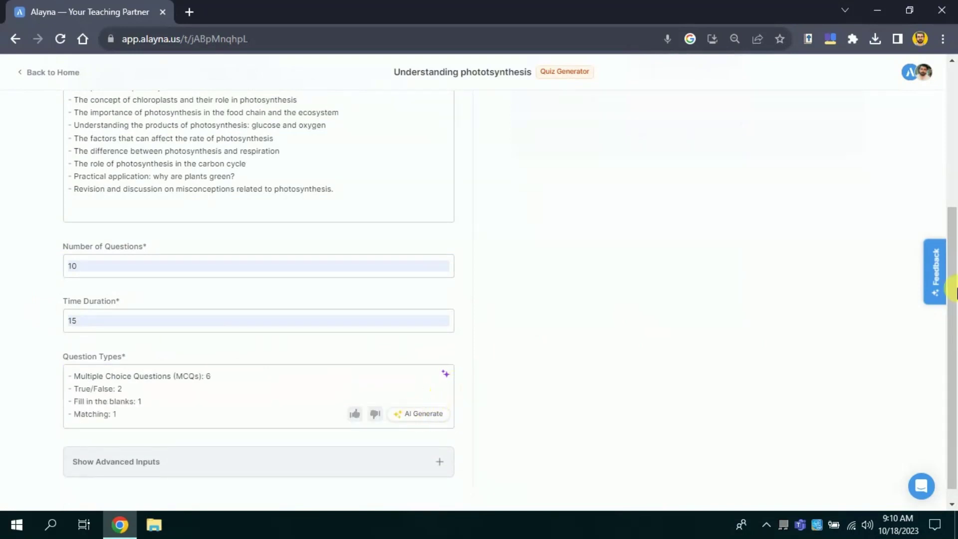
scroll(951, 292, "down", 1)
left_click_drag(149, 386, 129, 386)
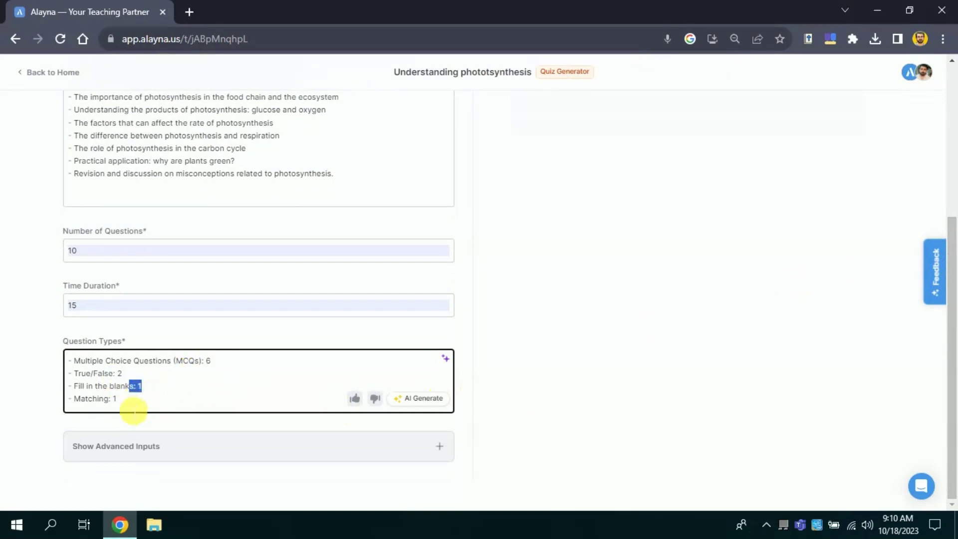
scroll(752, 290, "up", 5)
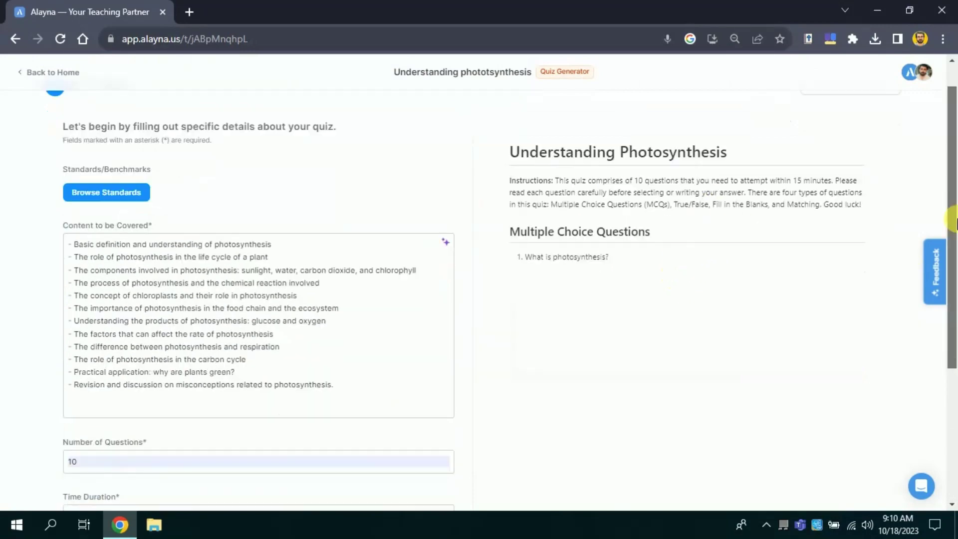
scroll(954, 315, "down", 3)
scroll(954, 315, "down", 2)
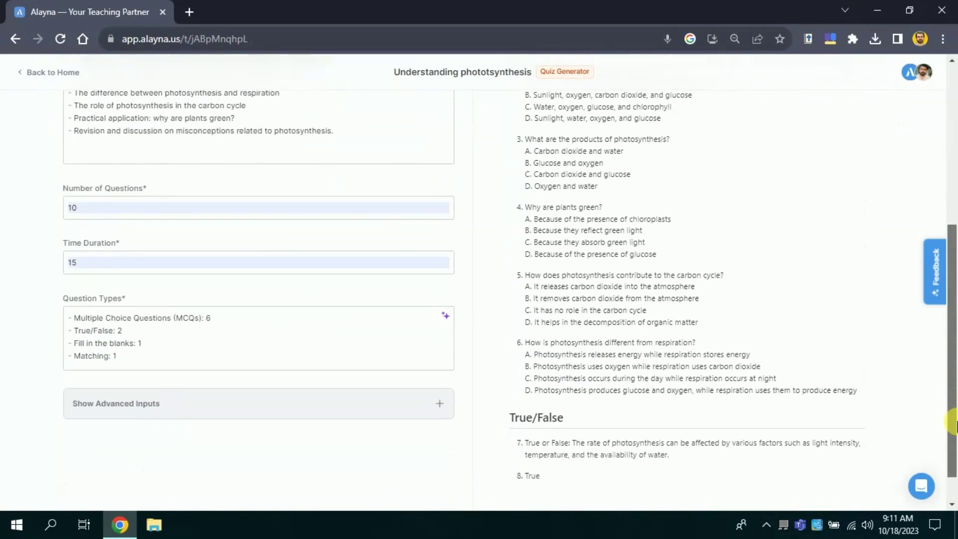
scroll(955, 315, "down", 3)
scroll(955, 315, "up", 1)
scroll(953, 297, "down", 5)
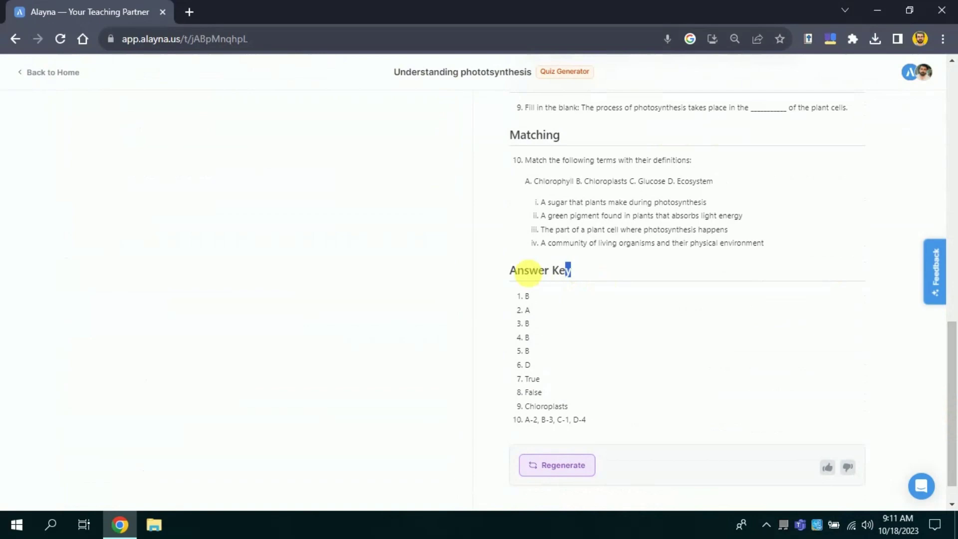
Scroll through the generated photosynthesis quiz down to its answer key.
left_click_drag(571, 271, 518, 278)
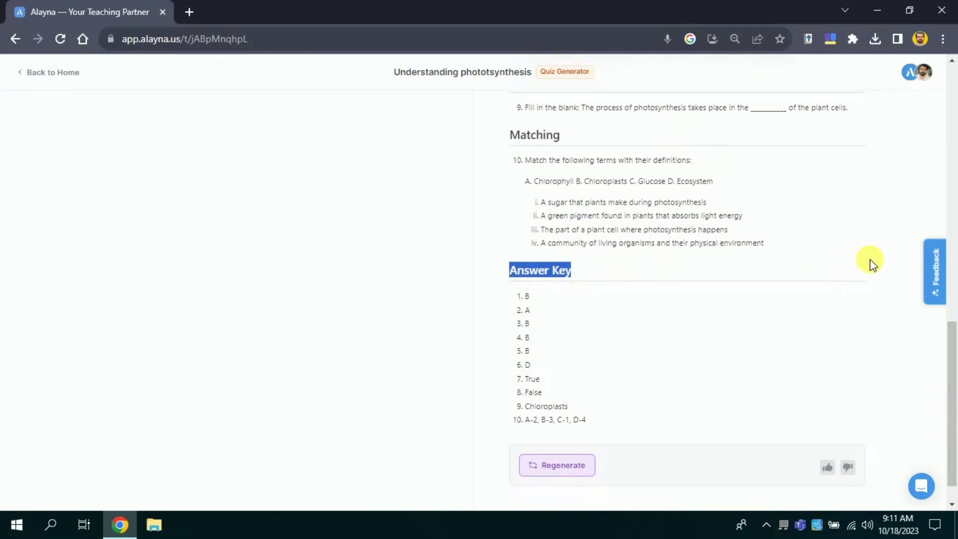
left_click_drag(954, 389, 953, 120)
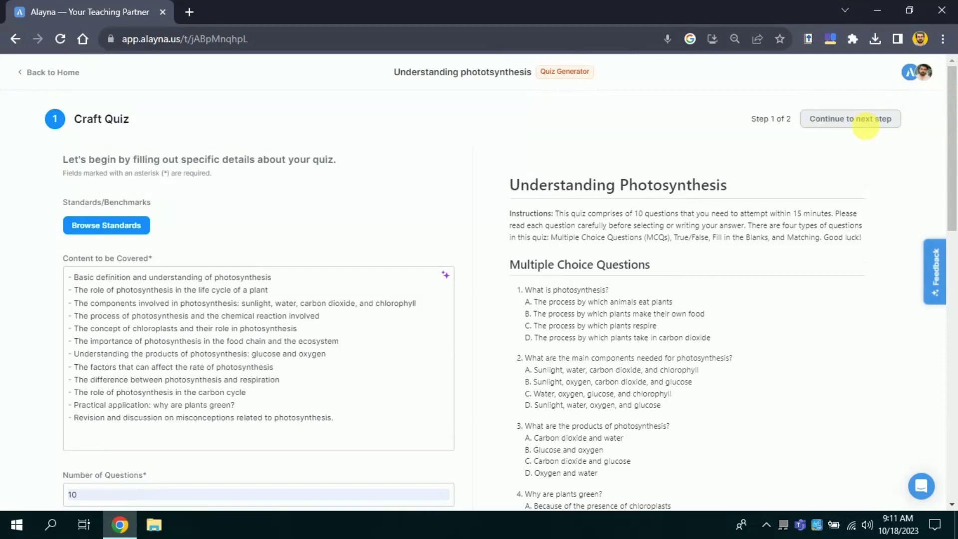
left_click(866, 120)
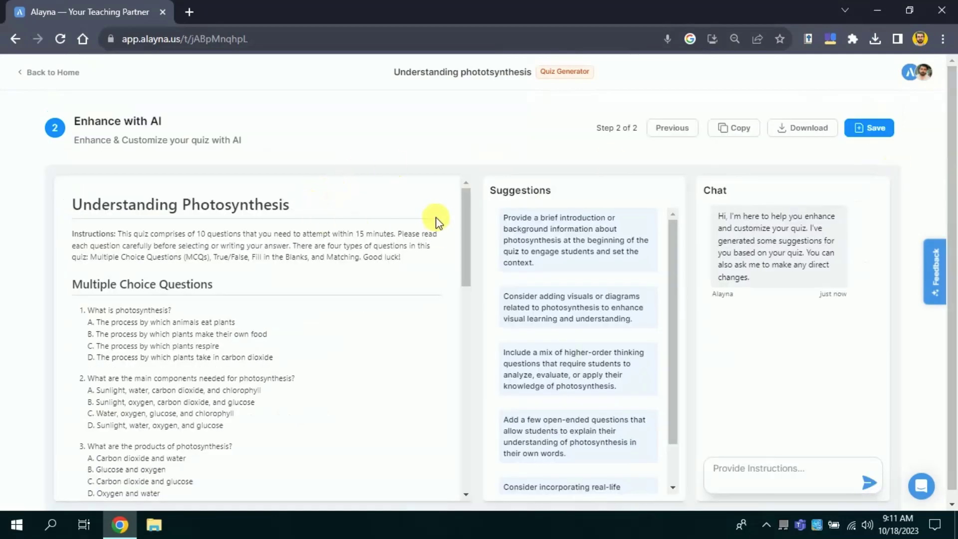
mouse_move(465, 216)
left_mouse_down()
mouse_move(455, 434)
mouse_move(456, 221)
mouse_move(479, 206)
left_mouse_up()
left_click_drag(589, 200, 493, 200)
left_click_drag(671, 234, 667, 248)
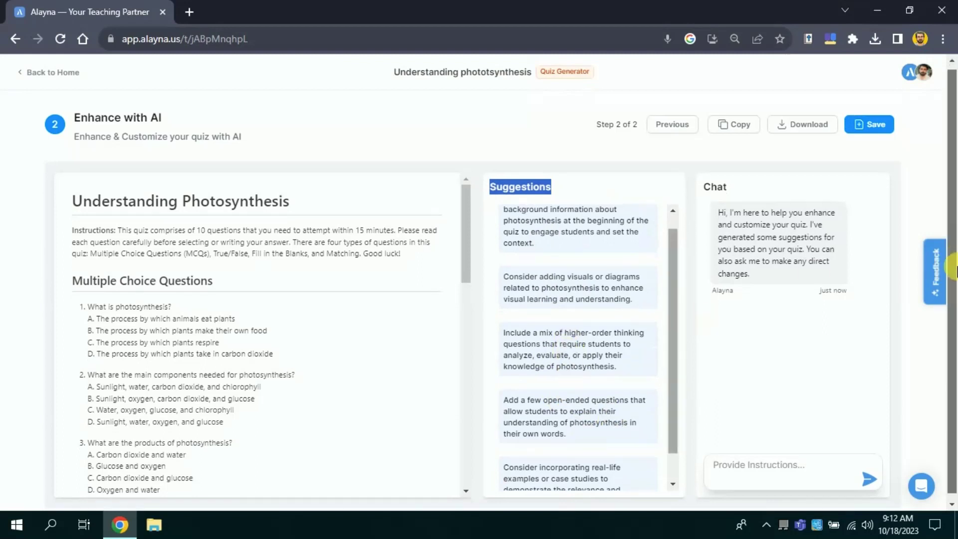
scroll(674, 330, "down", 1)
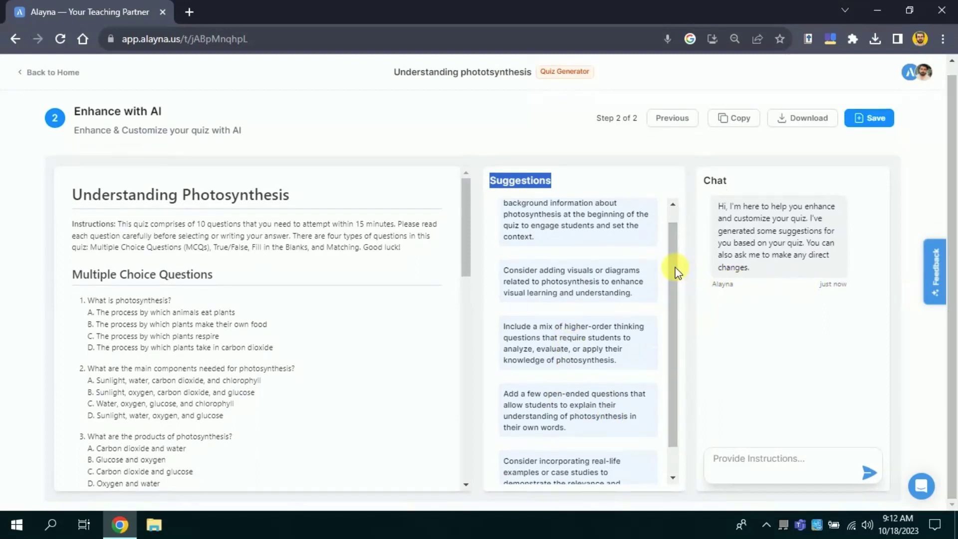
left_click(621, 204)
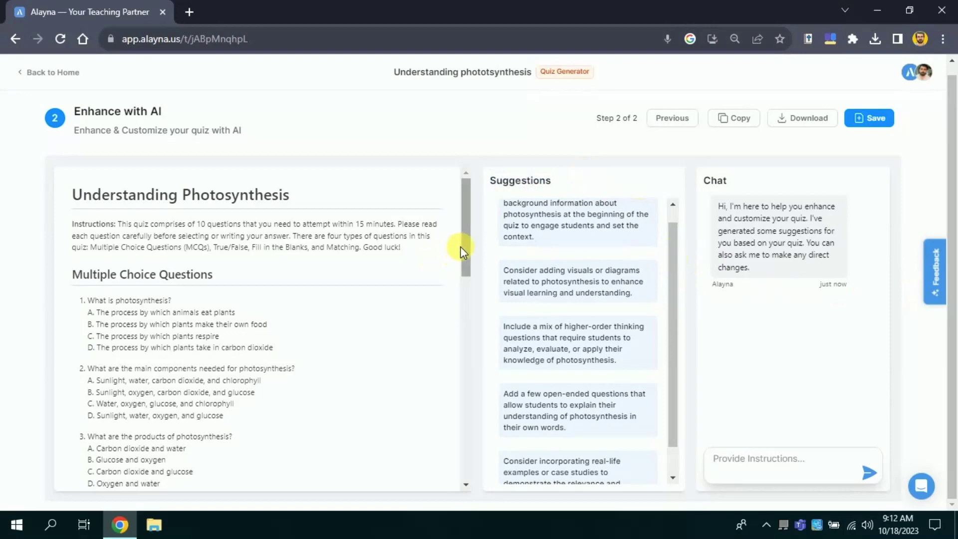
mouse_move(465, 247)
left_mouse_down()
mouse_move(473, 422)
mouse_move(474, 327)
left_mouse_up()
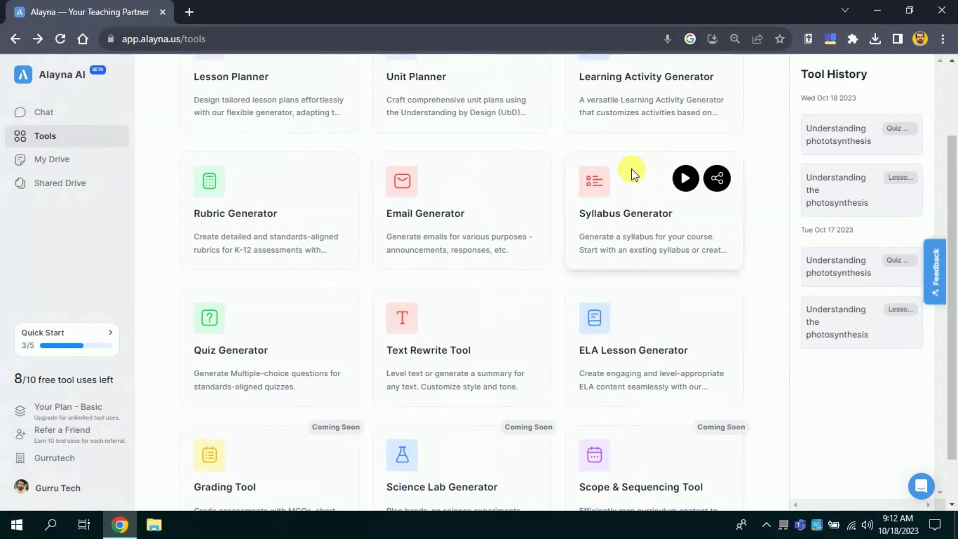
mouse_move(955, 218)
left_mouse_down()
mouse_move(957, 149)
mouse_move(956, 257)
left_mouse_up()
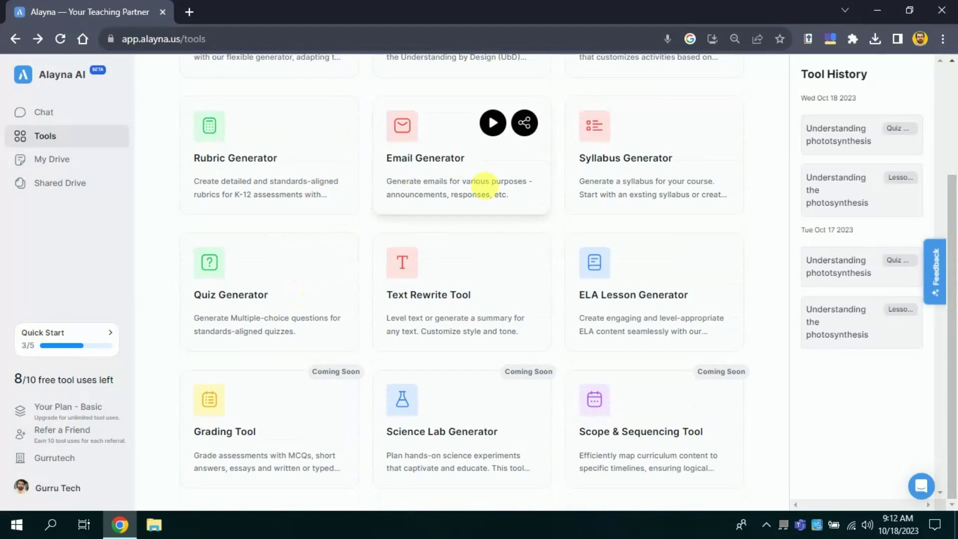
Switch to the empty My Drive page from the sidebar.
left_click(78, 162)
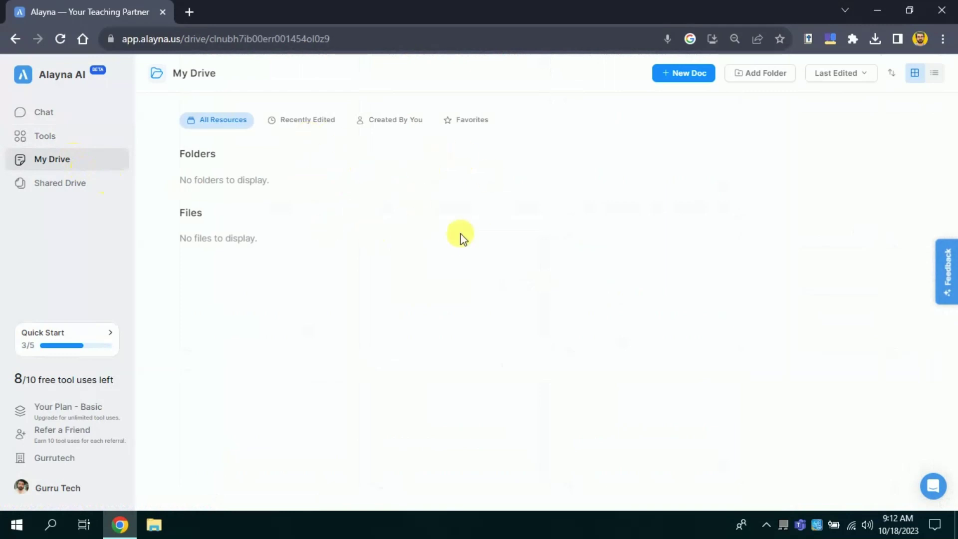
Open the Shared Drive photosynthesis lesson plan, viewing its sharing options without changes.
left_click(75, 191)
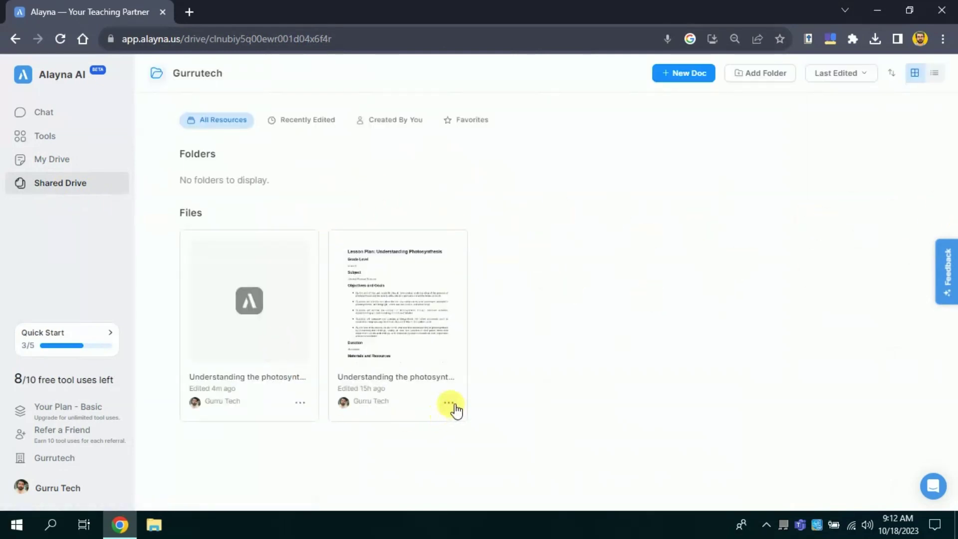
left_click(448, 404)
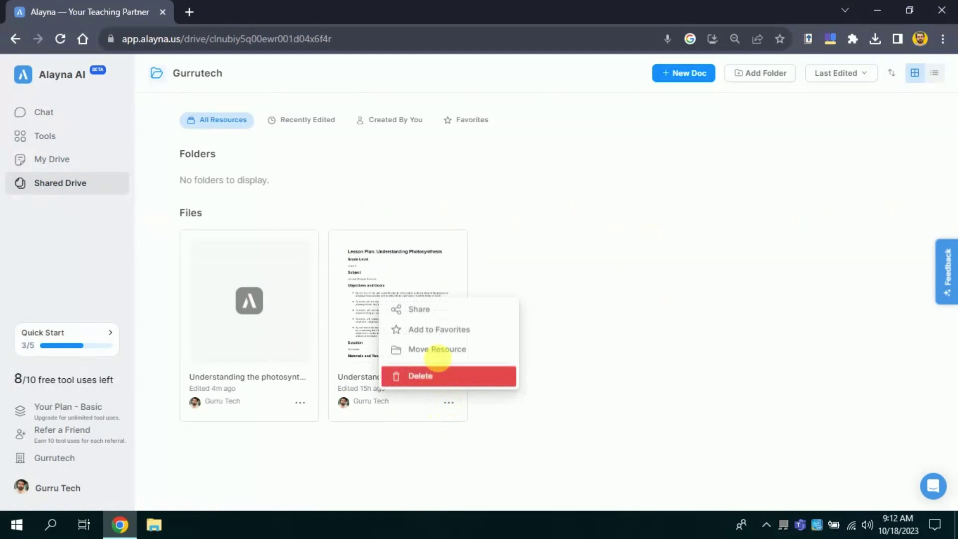
left_click(417, 315)
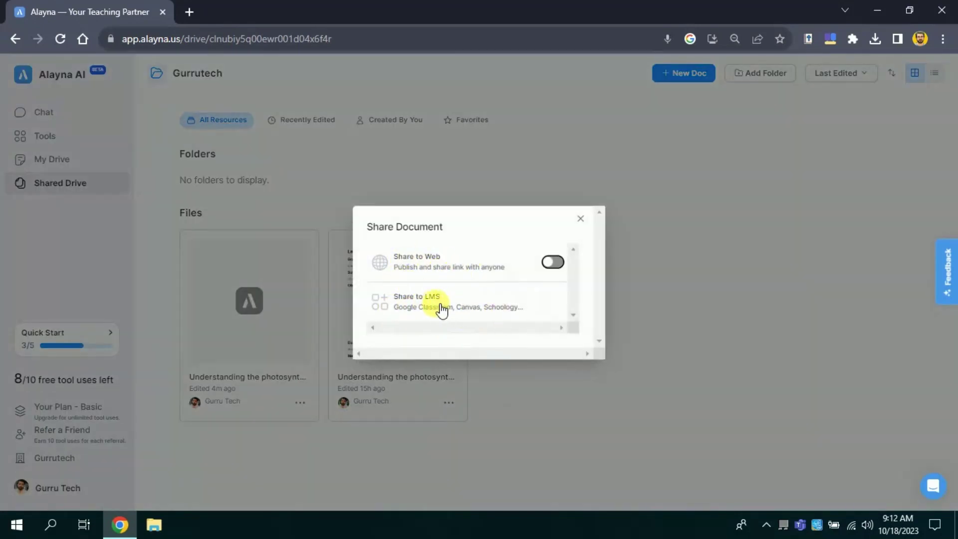
left_click(580, 218)
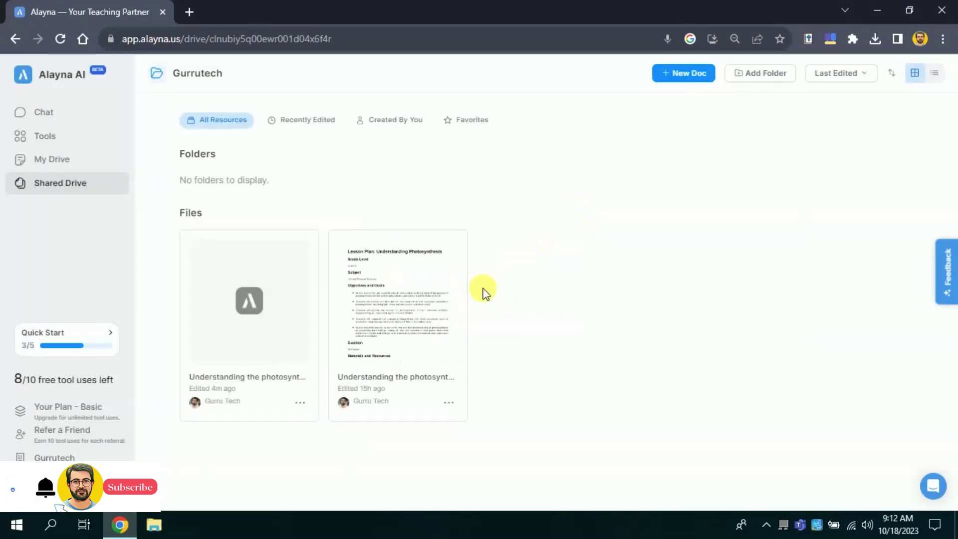
left_click(401, 315)
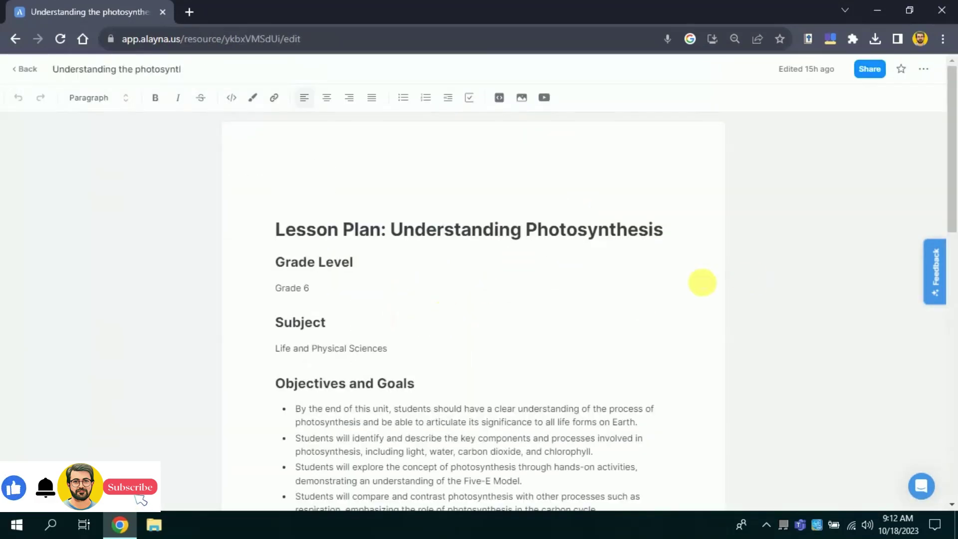
Select the first Objectives and Goals bullet and show its AI actions.
left_click_drag(667, 230, 248, 242)
left_click(554, 262)
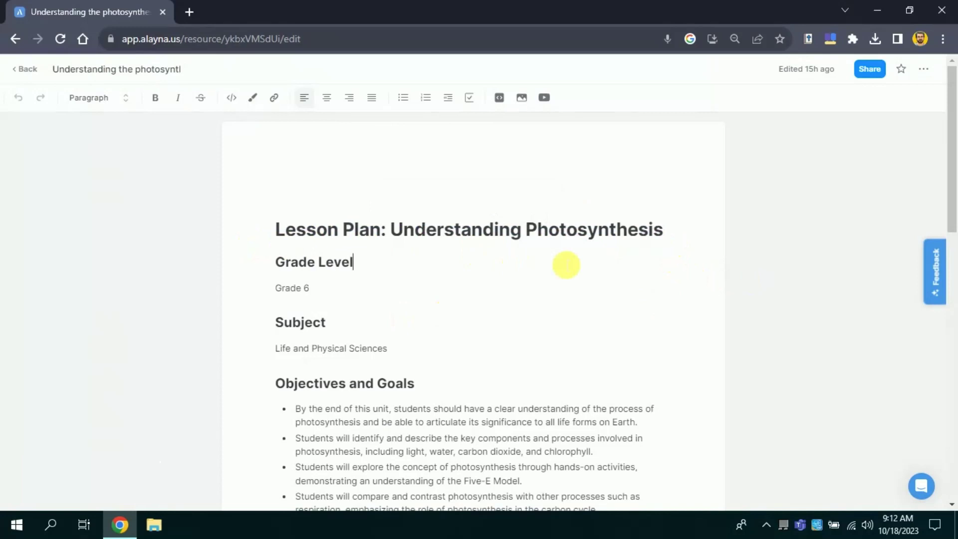
left_click_drag(953, 193, 956, 263)
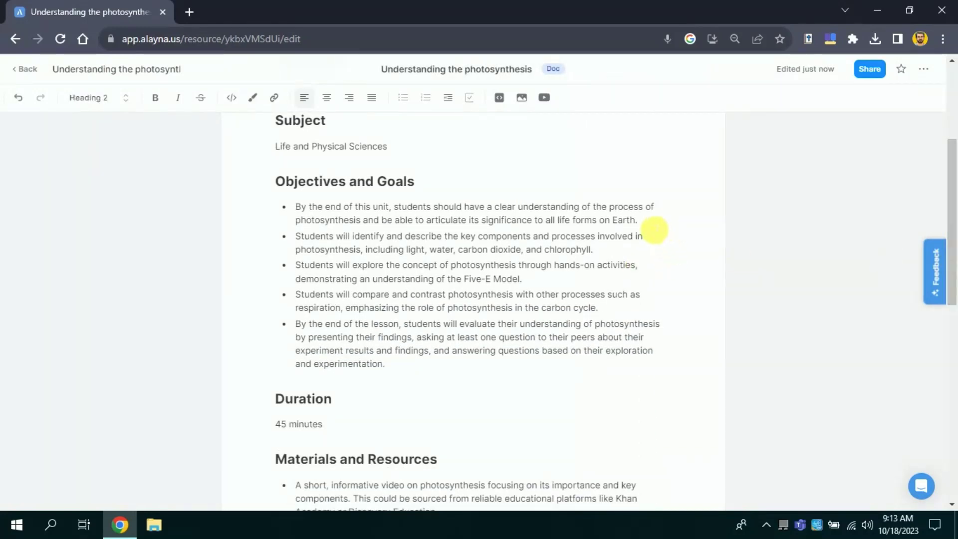
left_click_drag(639, 220, 298, 215)
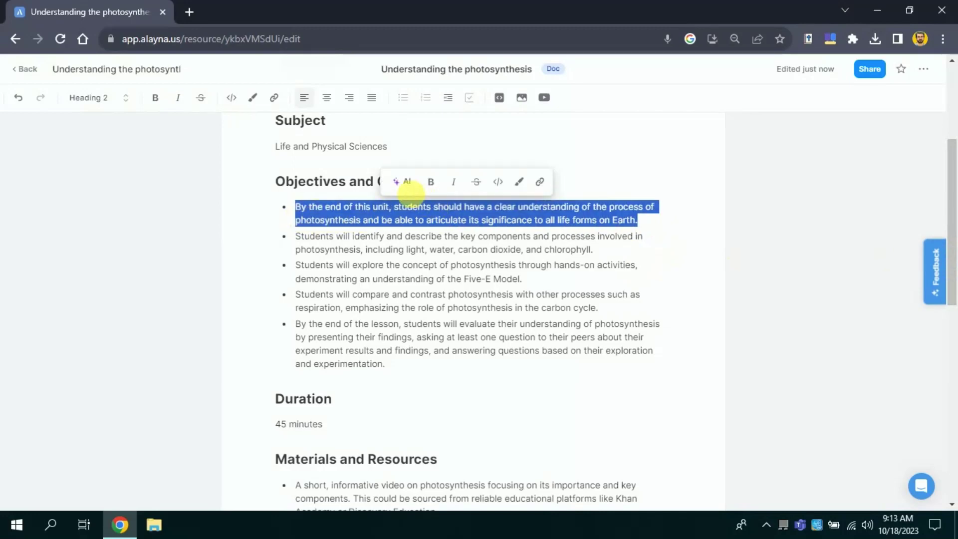
left_click(406, 183)
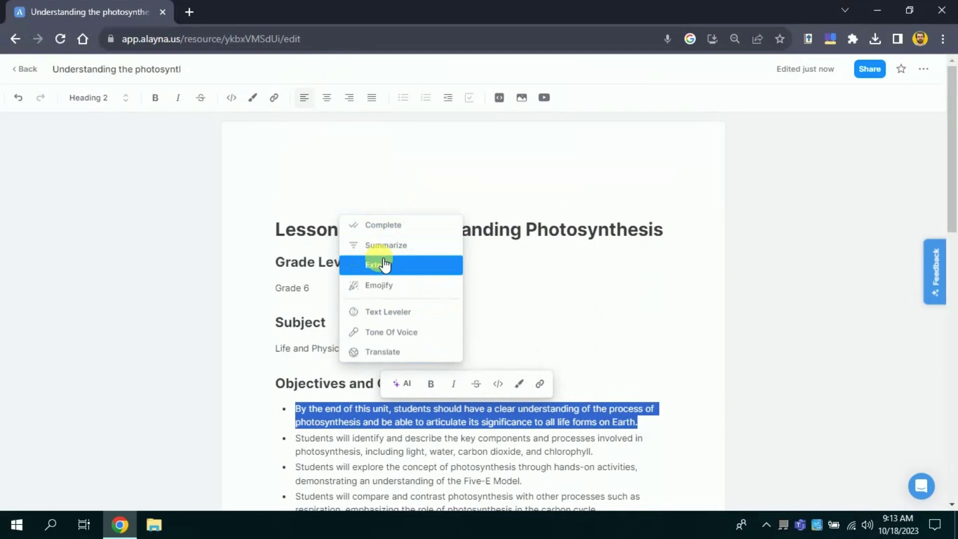
mouse_move(383, 353)
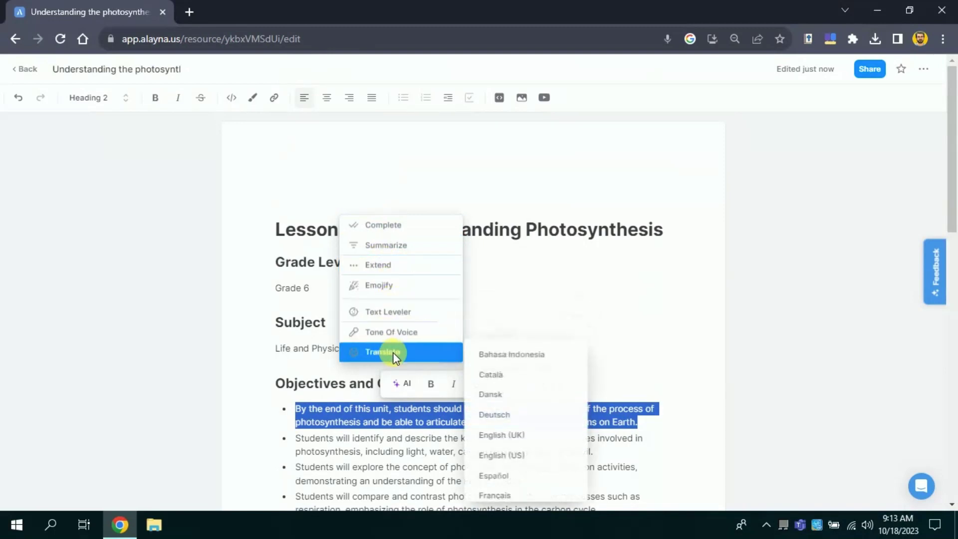
Accept the AI rewrite of the first objective and delete the blank line.
left_click(378, 270)
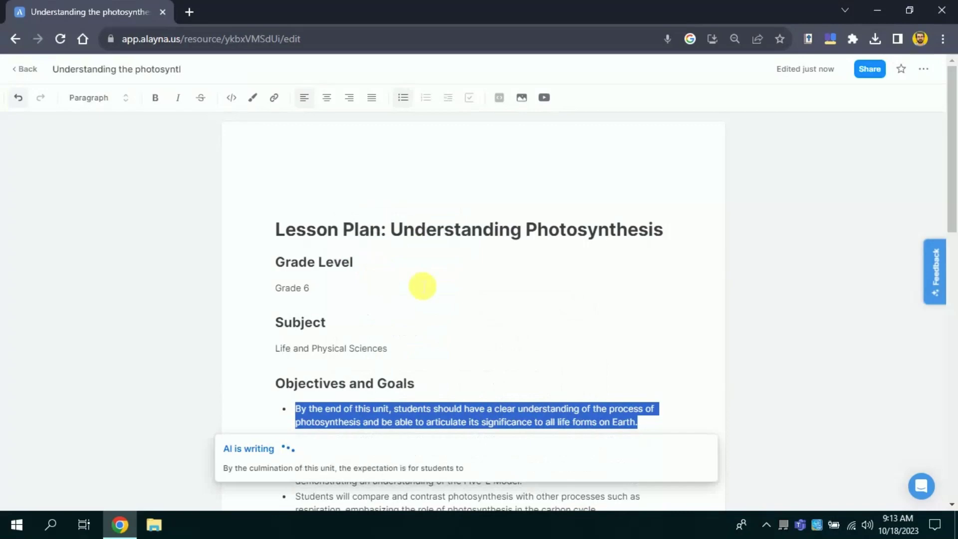
left_click_drag(952, 213, 915, 274)
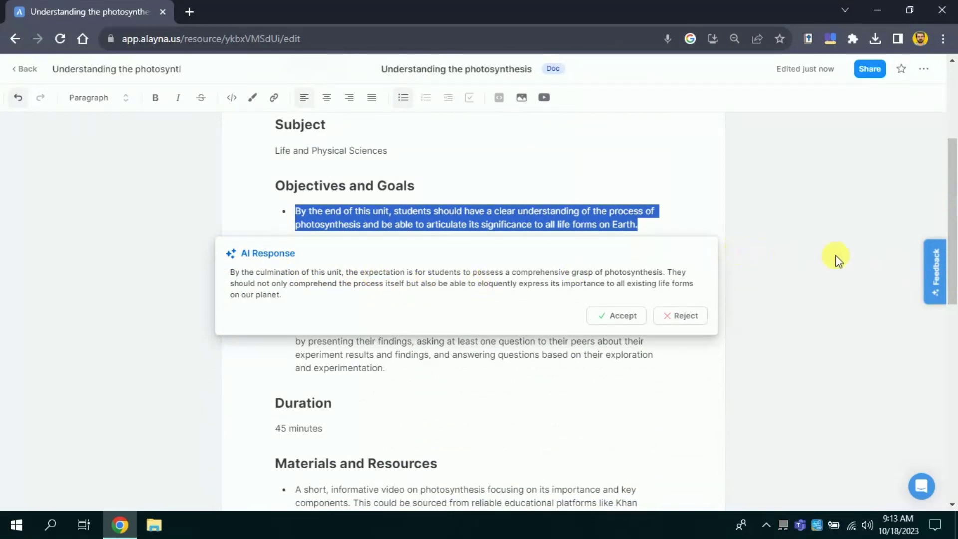
scroll(824, 257, "down", 1)
left_click(618, 280)
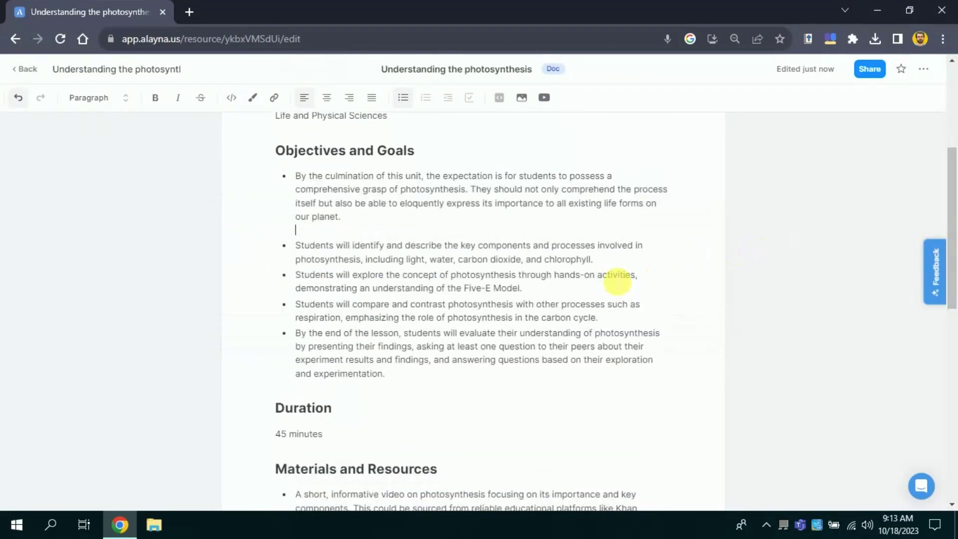
key("BackSpace")
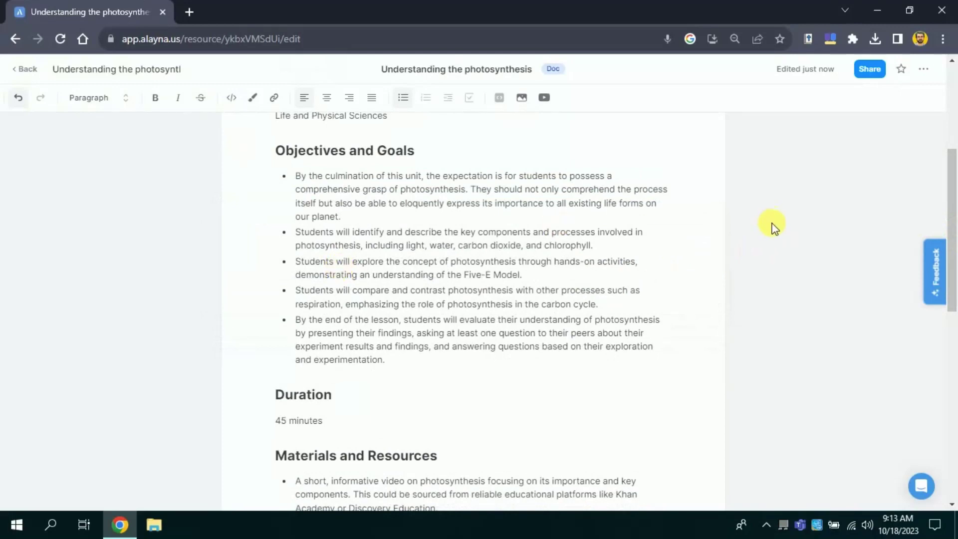
scroll(951, 214, "up", 3)
scroll(955, 213, "down", 3)
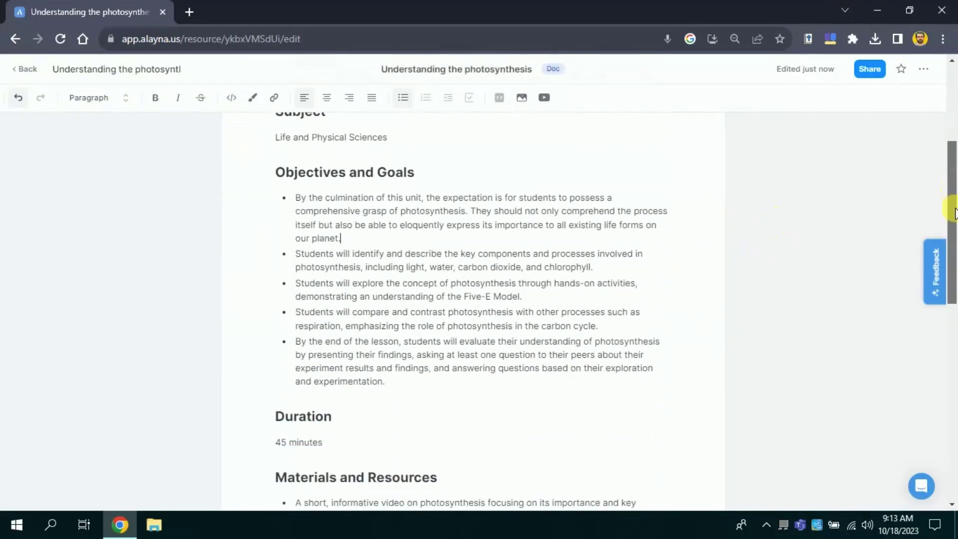
left_click_drag(954, 213, 954, 314)
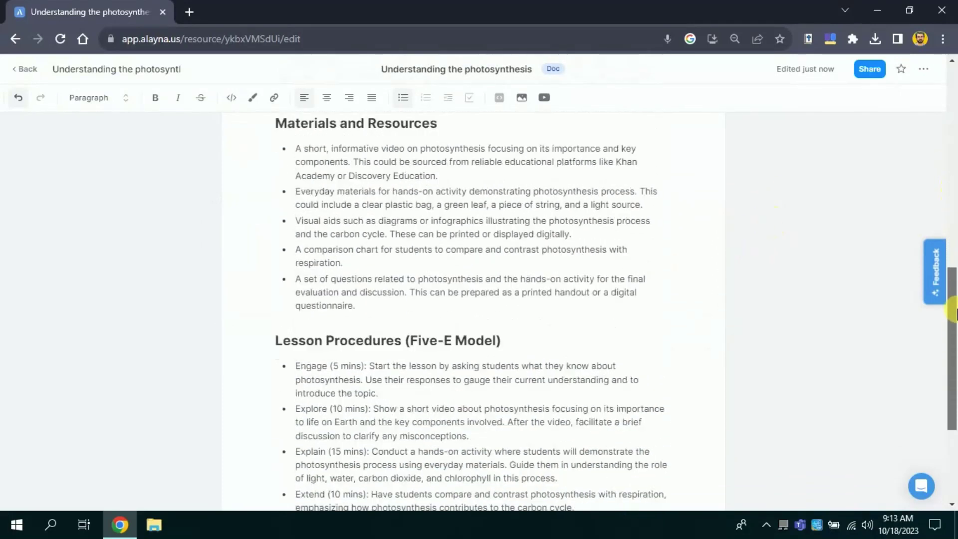
Go Back from the lesson plan to the Tools page.
left_click(23, 69)
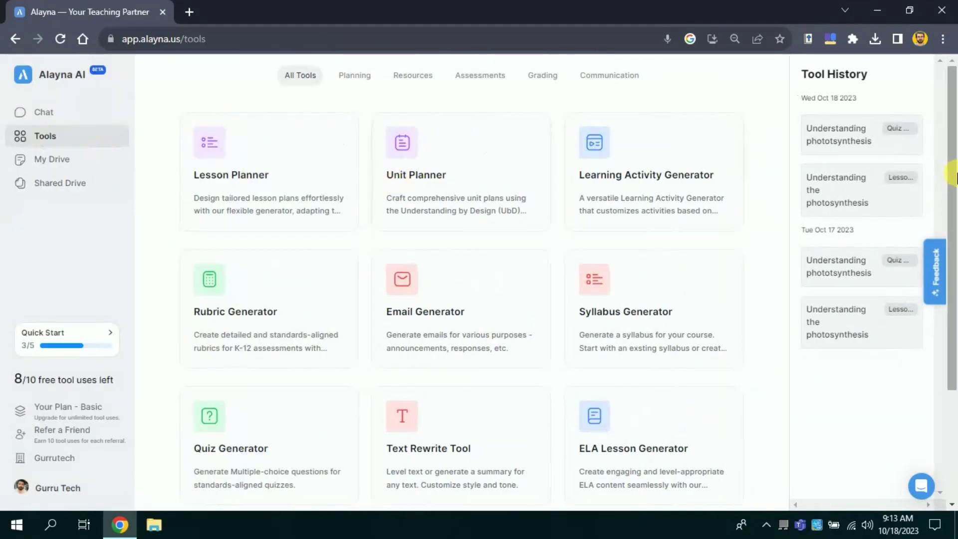
mouse_move(956, 177)
left_mouse_down()
mouse_move(956, 294)
mouse_move(955, 189)
left_mouse_up()
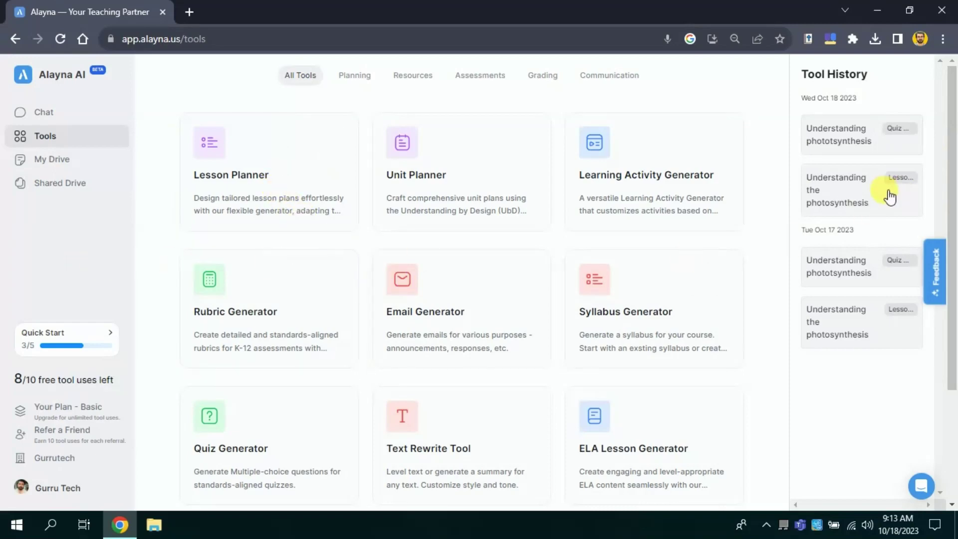
left_click_drag(952, 182, 954, 298)
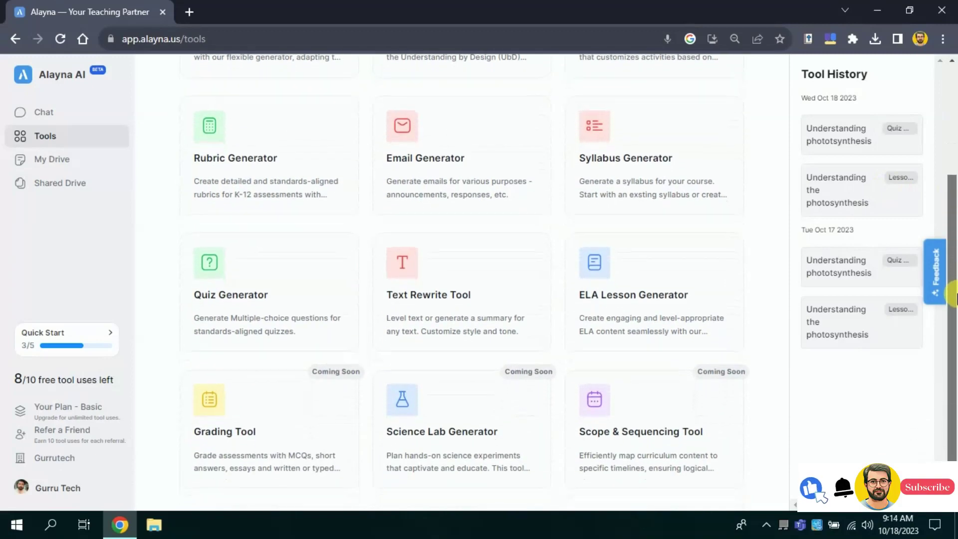
mouse_move(955, 304)
left_mouse_down()
mouse_move(954, 150)
mouse_move(956, 309)
mouse_move(822, 127)
left_mouse_up()
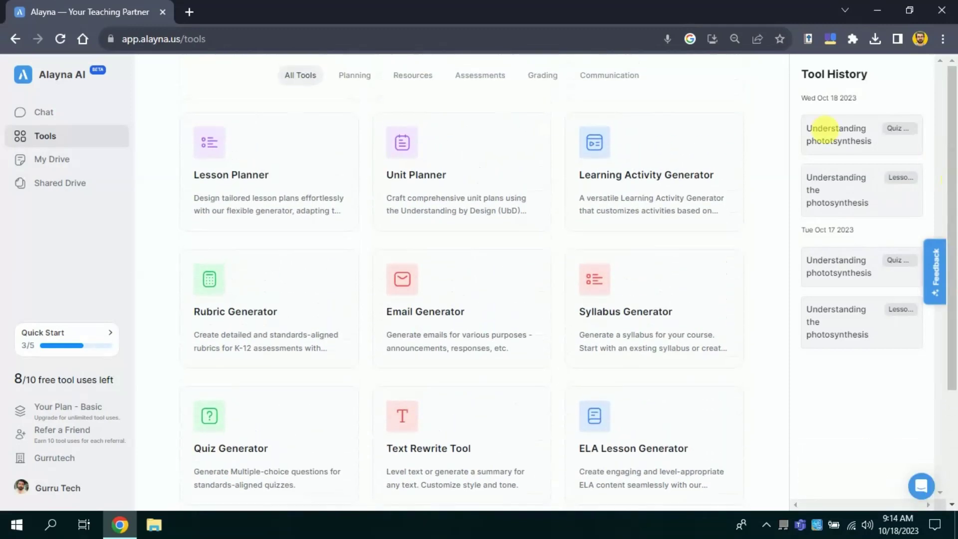
Switch to the Chat home with its prompt categories and earlier chats.
left_click(66, 114)
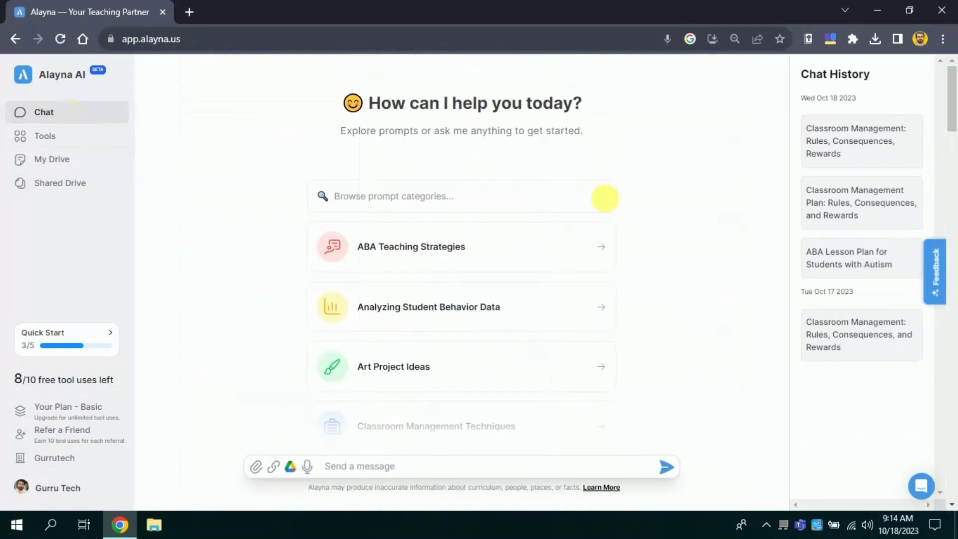